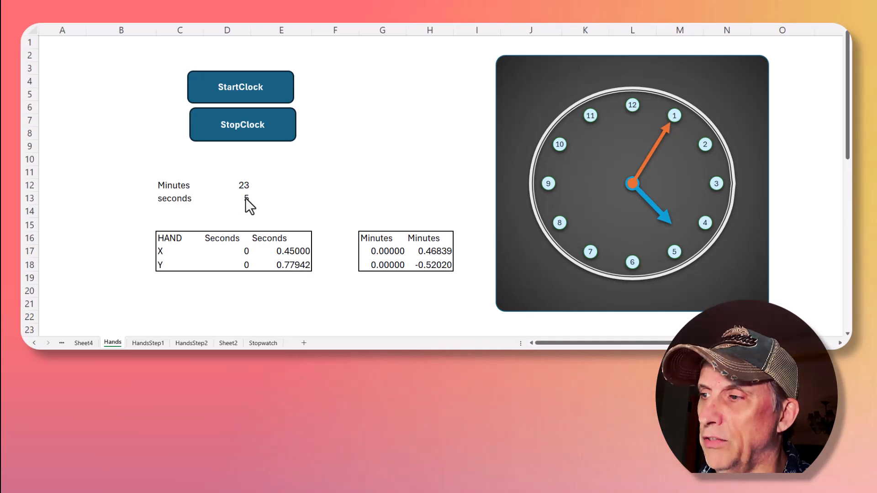
# Step: Start the analog clock on the Hands sheet
pyautogui.click(238, 93)
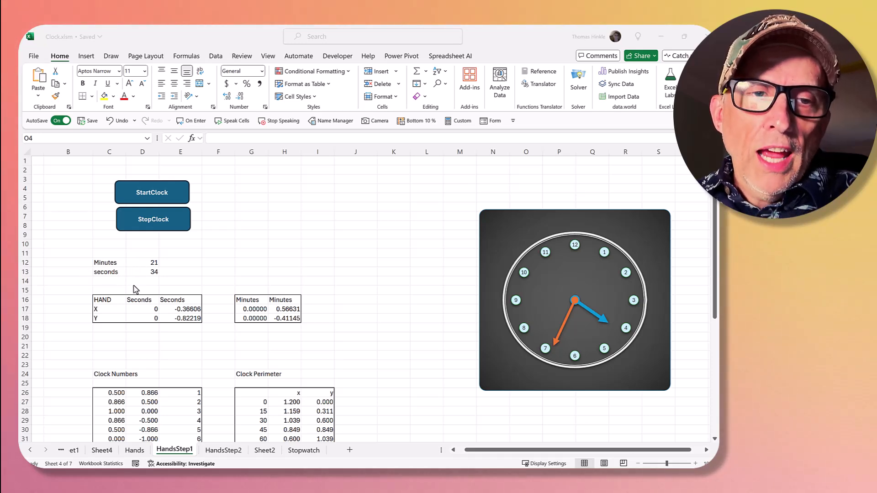
pyautogui.scroll(-2, 130, 299)
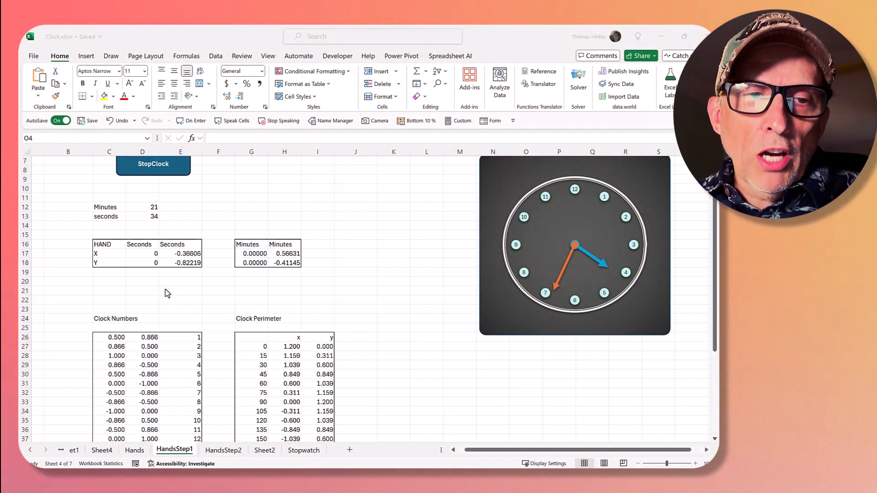
pyautogui.scroll(-2, 166, 291)
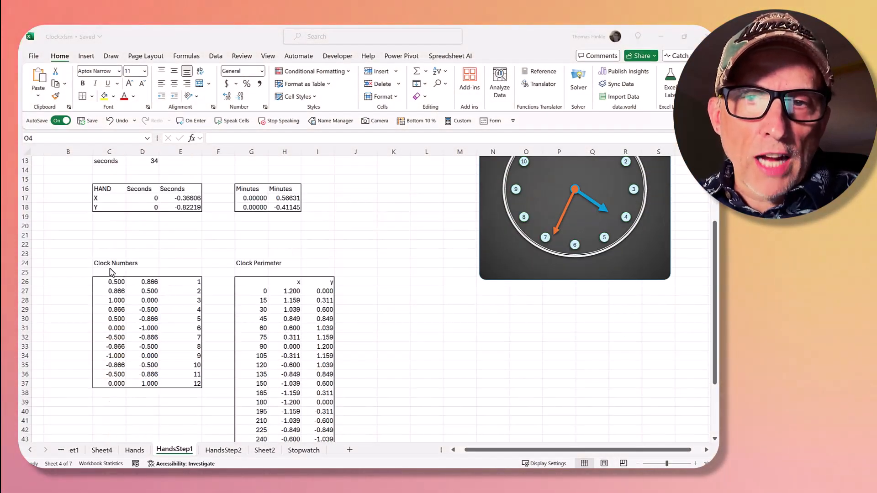
pyautogui.scroll(1, 110, 273)
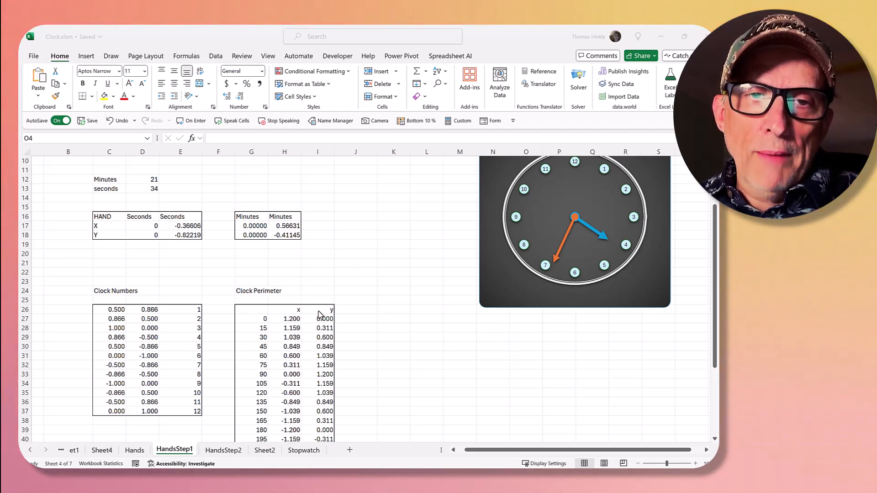
pyautogui.scroll(3, 331, 284)
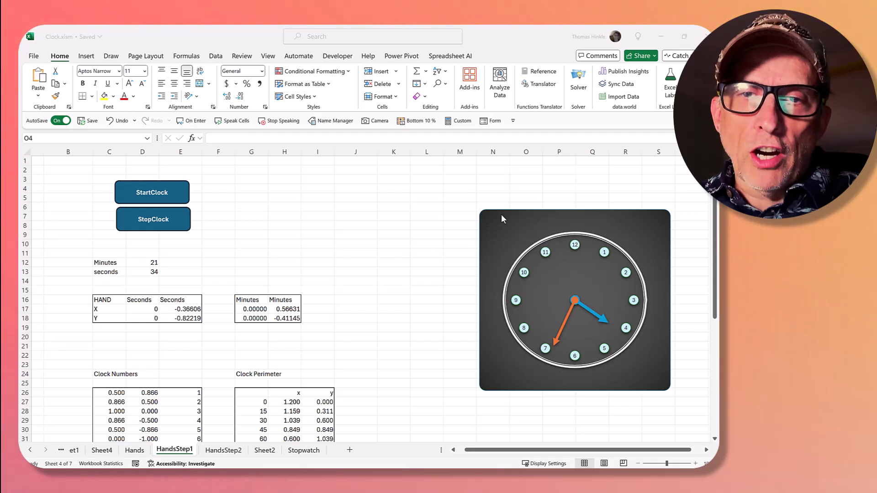
# Step: Move the finished clock chart on the HandsStep1 sheet further right, clearing space beside the data tables
pyautogui.click(525, 188)
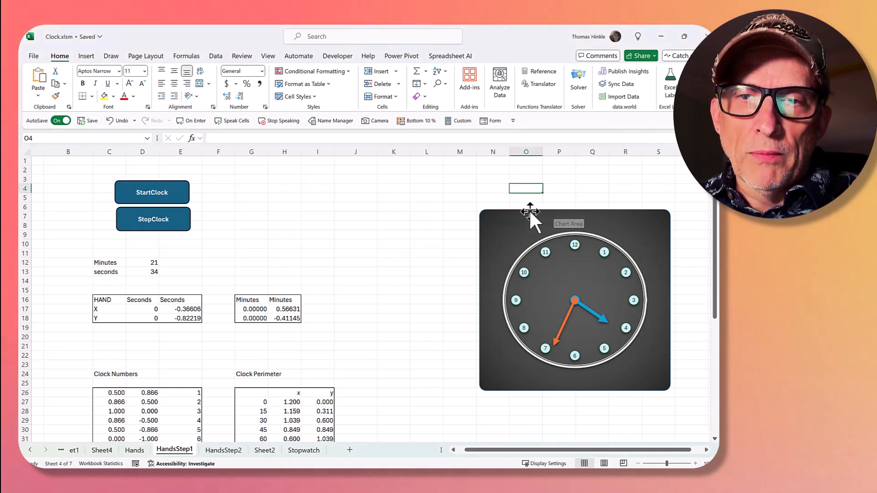
pyautogui.moveTo(531, 211); pyautogui.dragTo(619, 190)
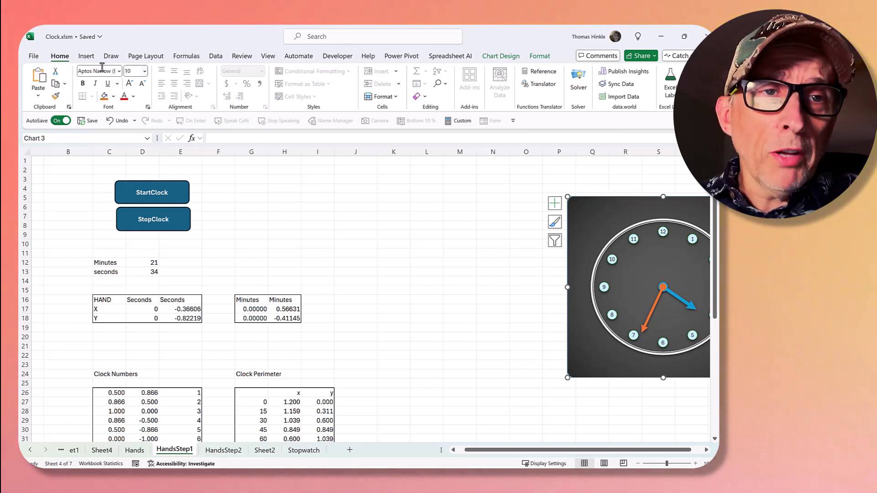
# Step: Insert an empty scatter chart with straight lines and markers, and fit it between the data tables and the finished clock
pyautogui.click(86, 56)
pyautogui.click(303, 195)
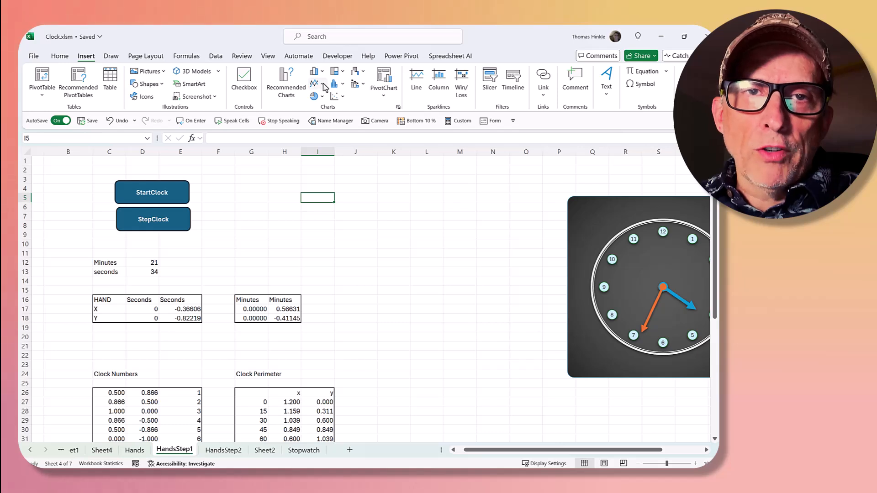
pyautogui.click(336, 96)
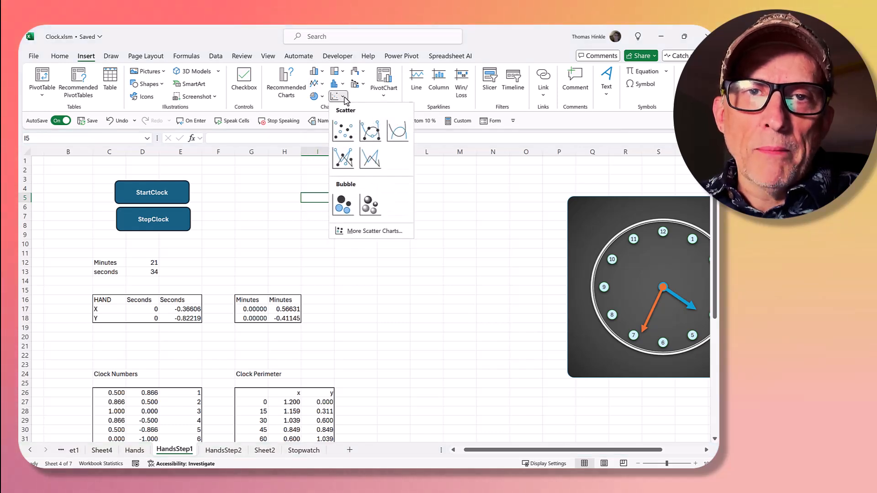
pyautogui.click(344, 125)
pyautogui.moveTo(312, 238); pyautogui.dragTo(384, 218)
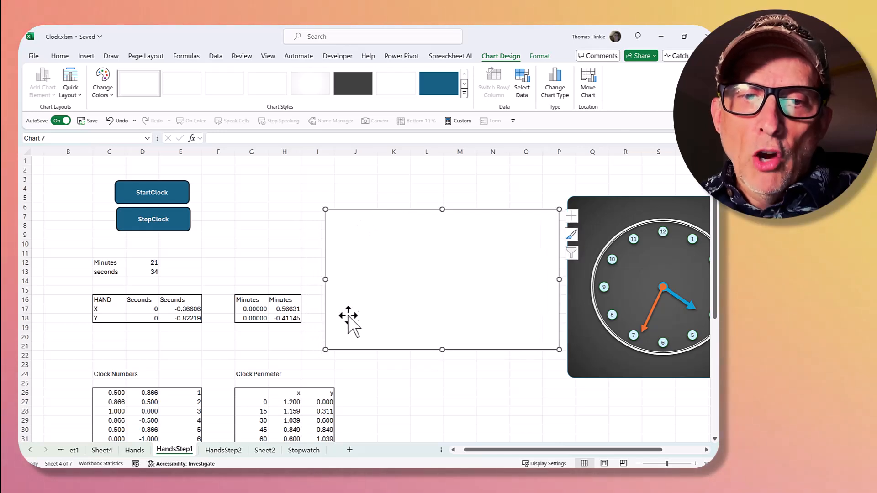
pyautogui.moveTo(325, 349); pyautogui.dragTo(340, 373)
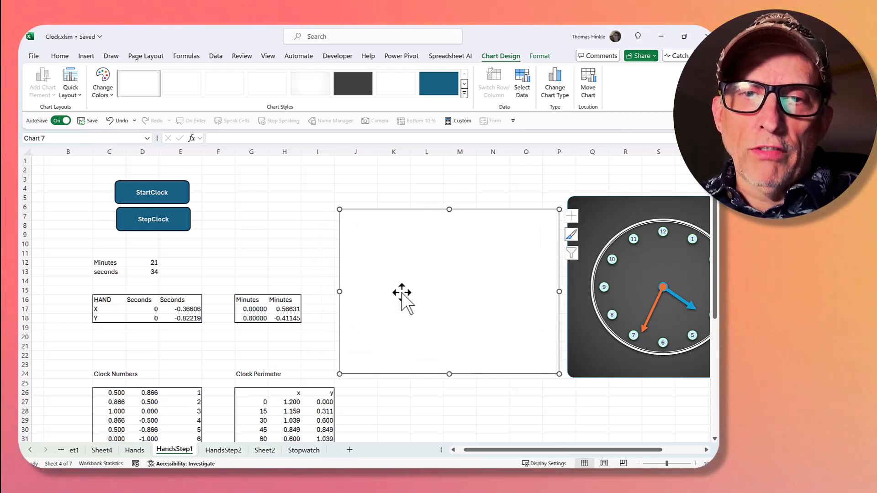
# Step: Add a data series to the new chart named from D16 (Seconds), with X values D17:E17 and Y values D18:E18
pyautogui.click(523, 87)
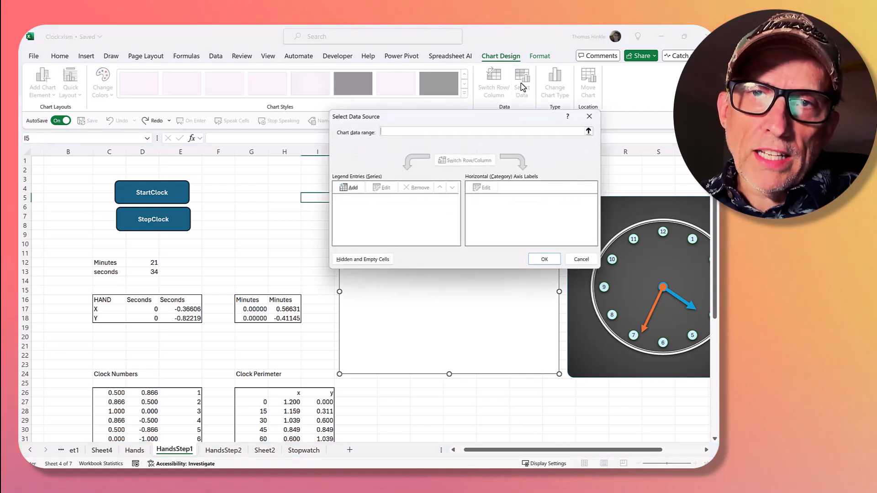
pyautogui.click(351, 187)
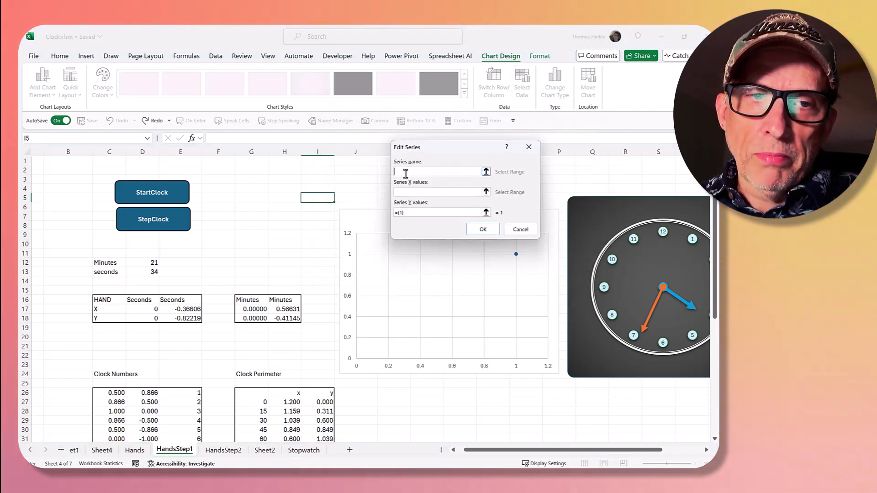
pyautogui.click(148, 297)
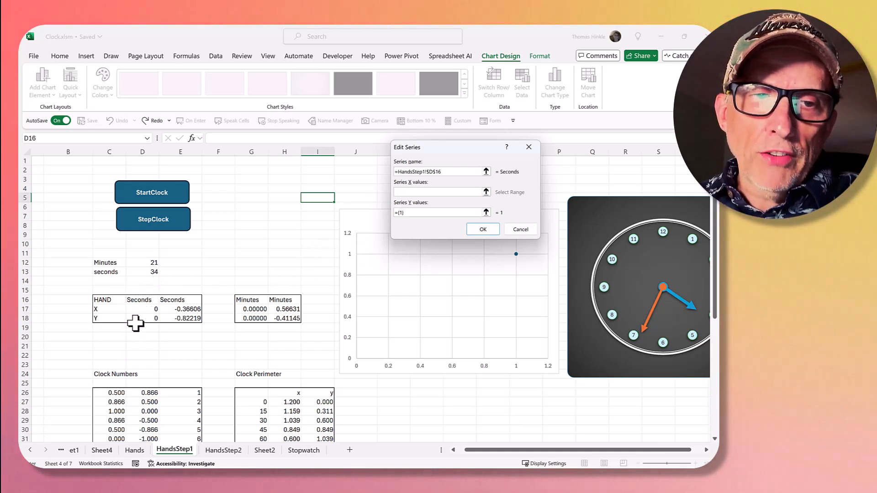
pyautogui.moveTo(137, 309); pyautogui.dragTo(175, 308)
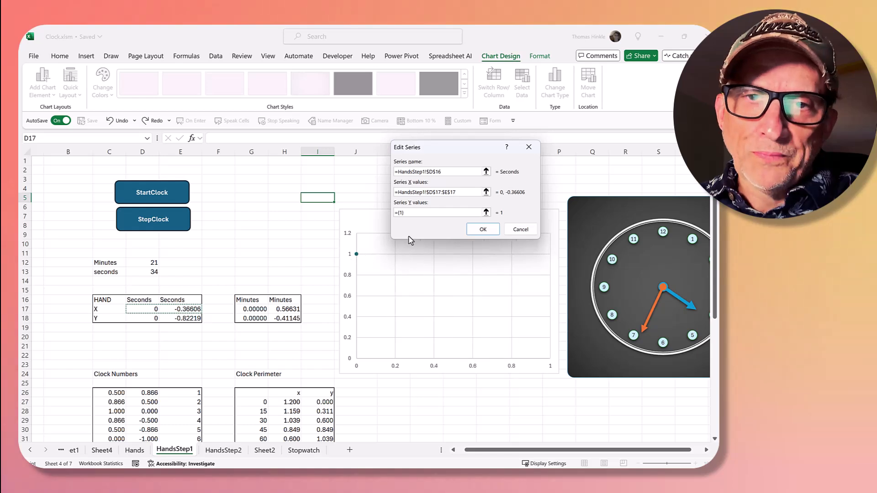
pyautogui.moveTo(411, 213); pyautogui.dragTo(375, 215)
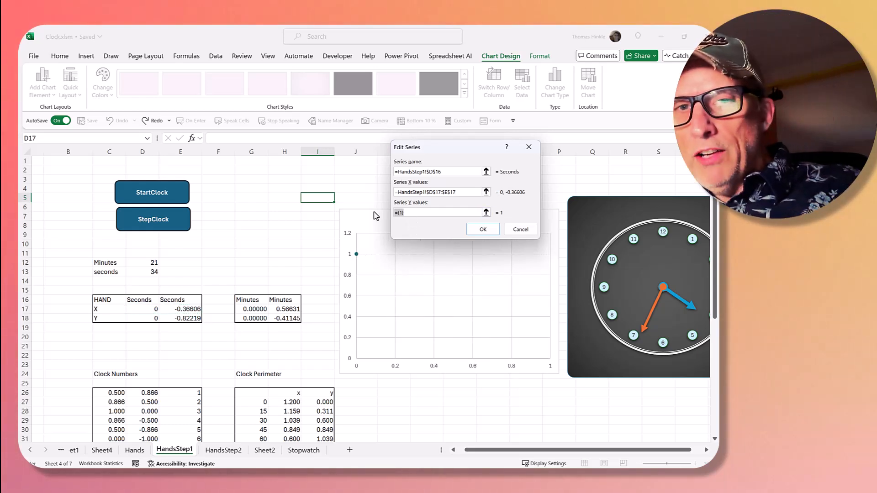
pyautogui.click(151, 317)
pyautogui.moveTo(151, 317); pyautogui.dragTo(203, 320)
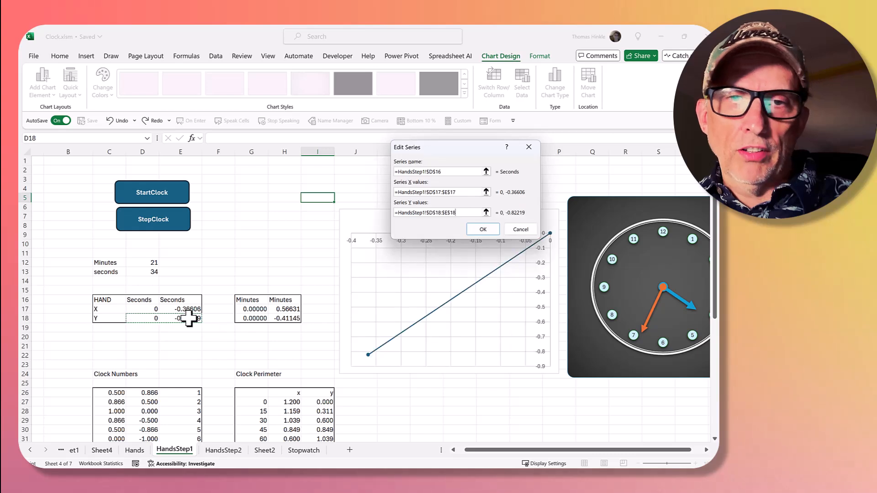
pyautogui.click(482, 230)
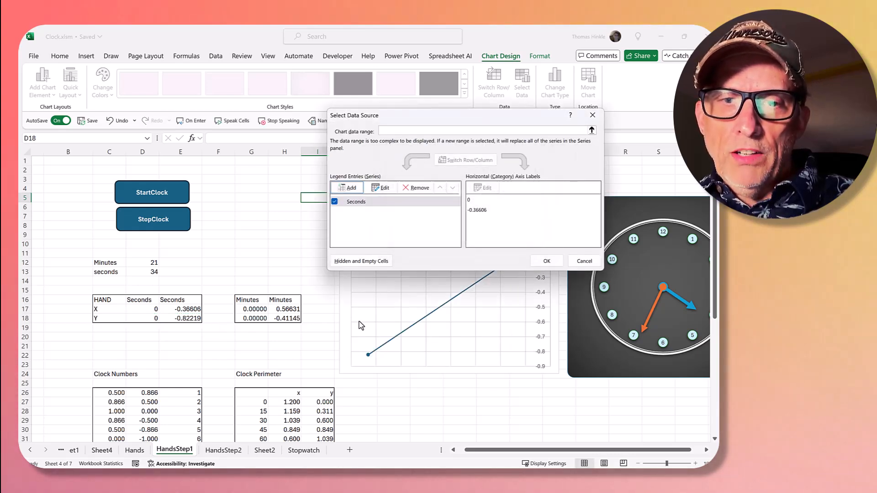
# Step: Add a second chart series named from G16 (Minutes), with X values G17:H17 and Y values G18:H18, and apply the data source
pyautogui.click(348, 187)
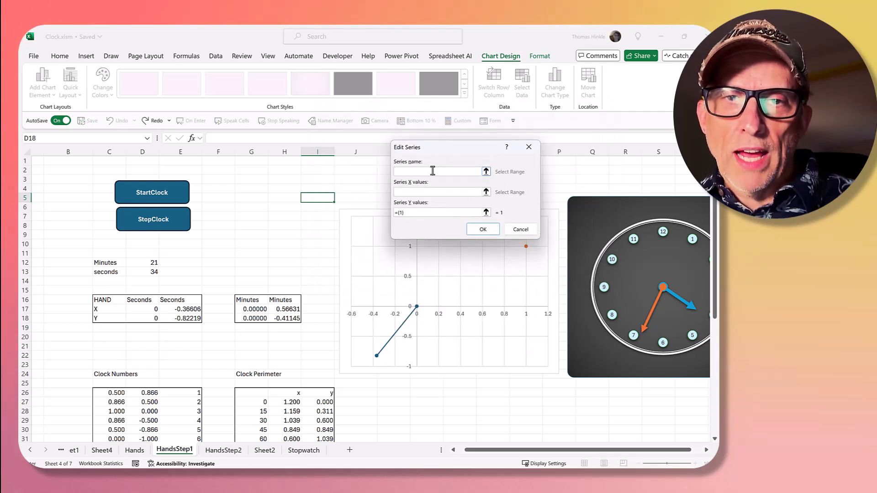
pyautogui.click(242, 299)
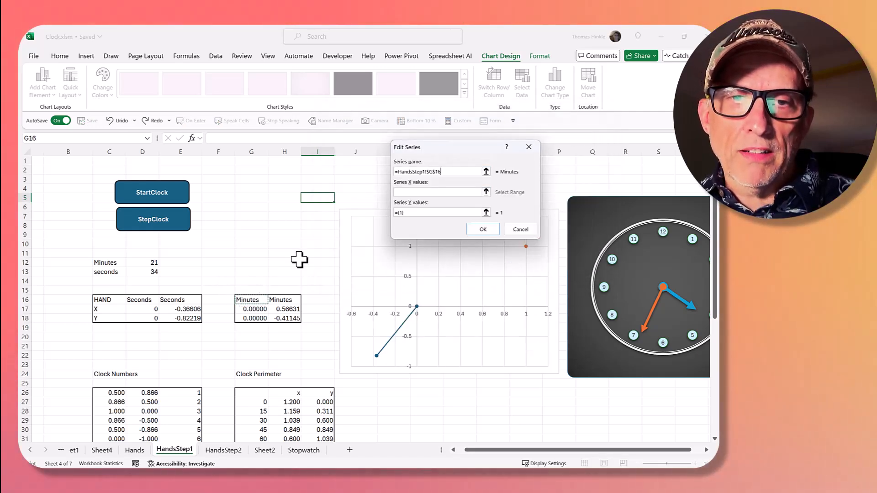
pyautogui.click(415, 192)
pyautogui.moveTo(249, 309); pyautogui.dragTo(282, 310)
pyautogui.click(419, 212)
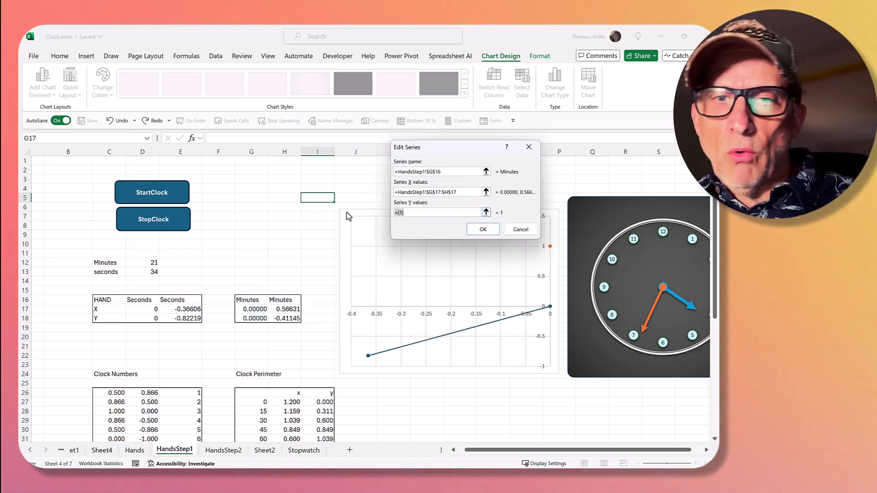
pyautogui.moveTo(251, 319); pyautogui.dragTo(282, 319)
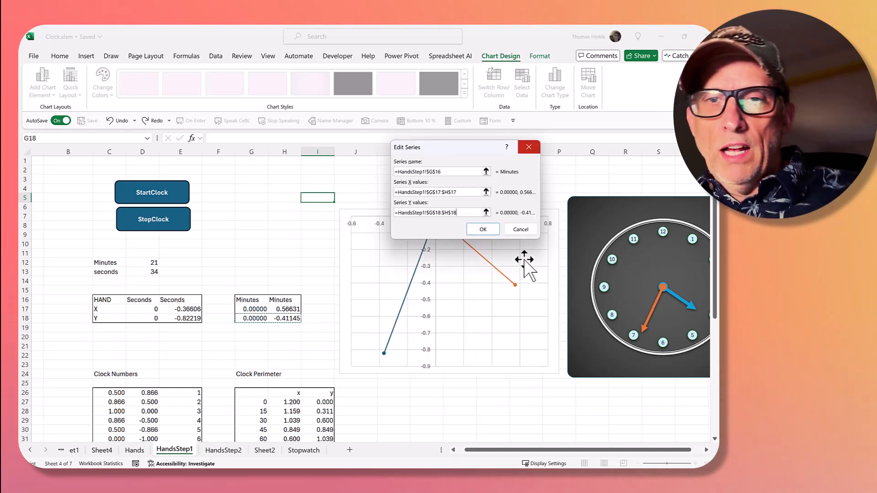
pyautogui.click(492, 233)
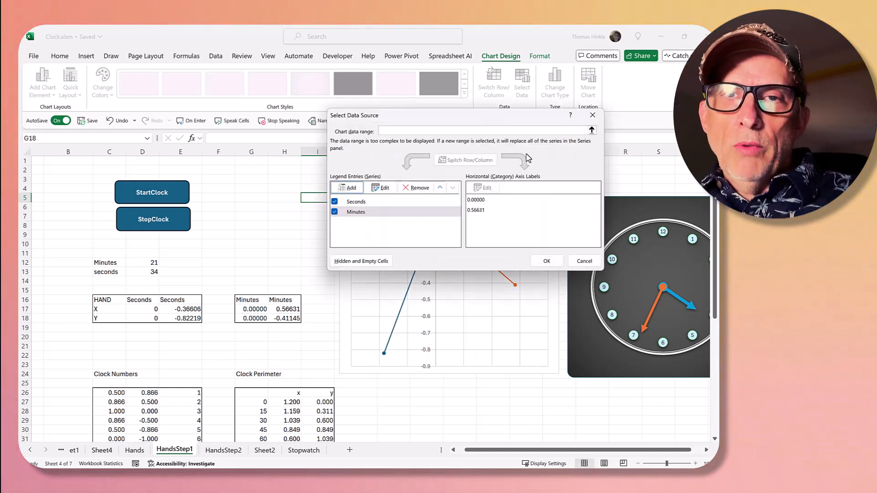
pyautogui.moveTo(516, 121); pyautogui.dragTo(543, 78)
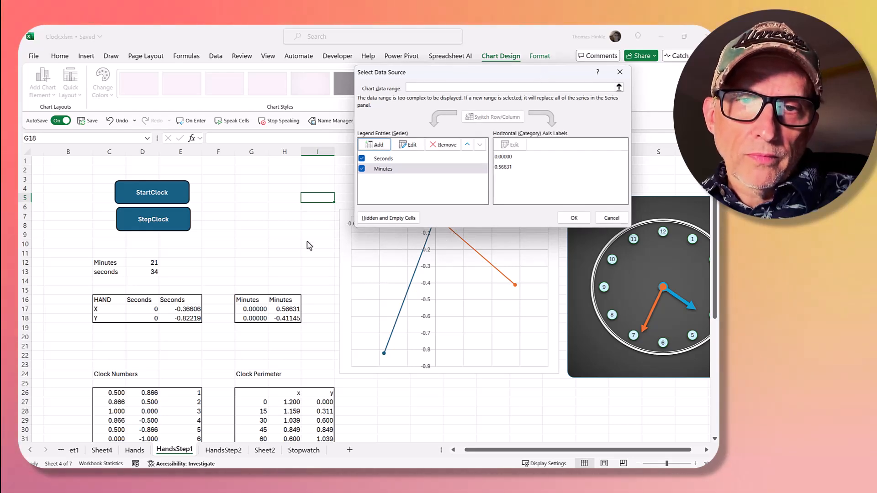
pyautogui.click(574, 218)
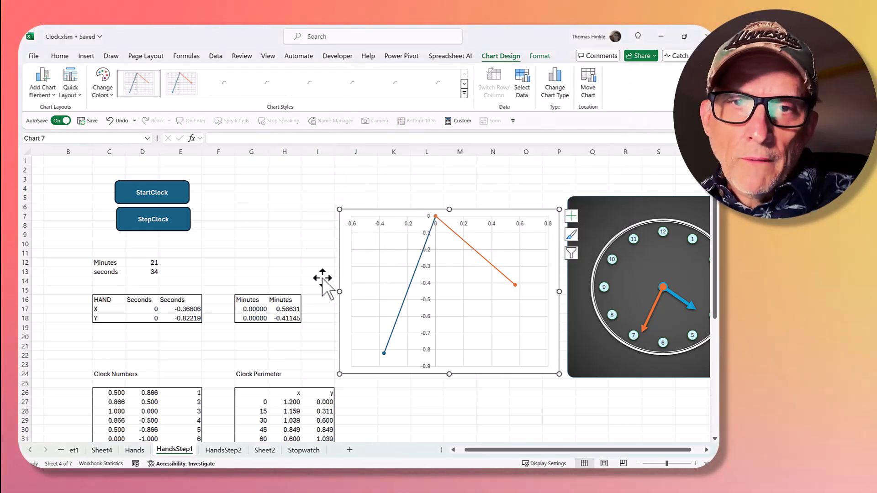
# Step: Add a third chart series named ClockNumbers, with X values C26:C37 and Y values D26:D37
pyautogui.scroll(-4, 324, 283)
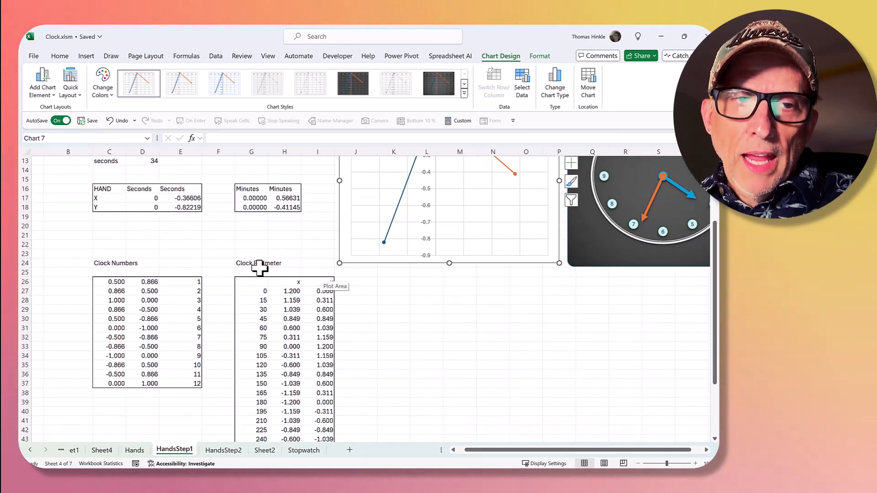
pyautogui.click(525, 80)
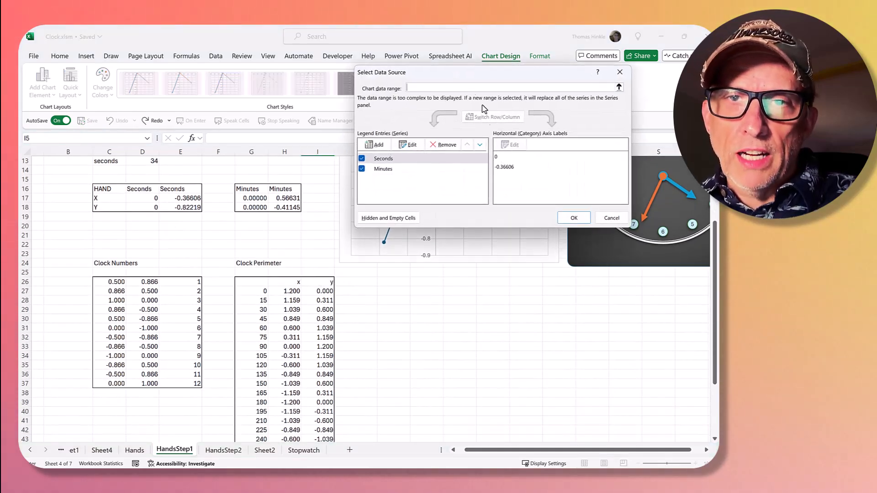
pyautogui.moveTo(473, 79); pyautogui.dragTo(472, 208)
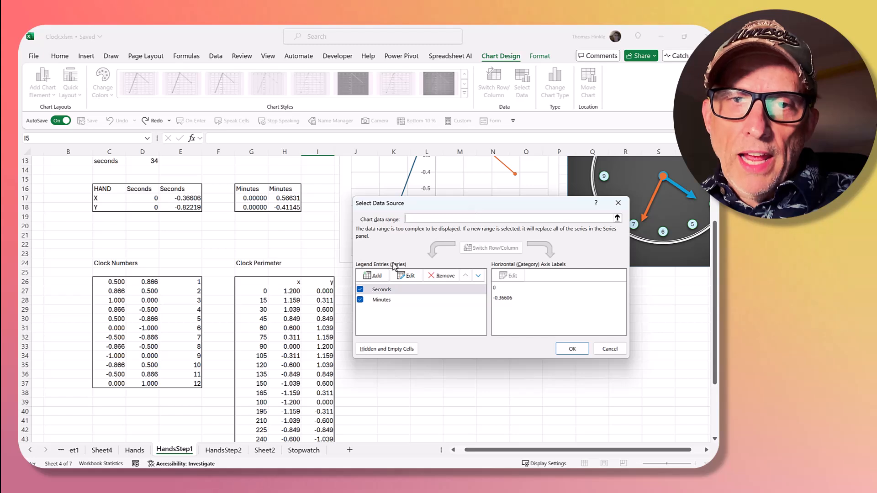
pyautogui.click(377, 276)
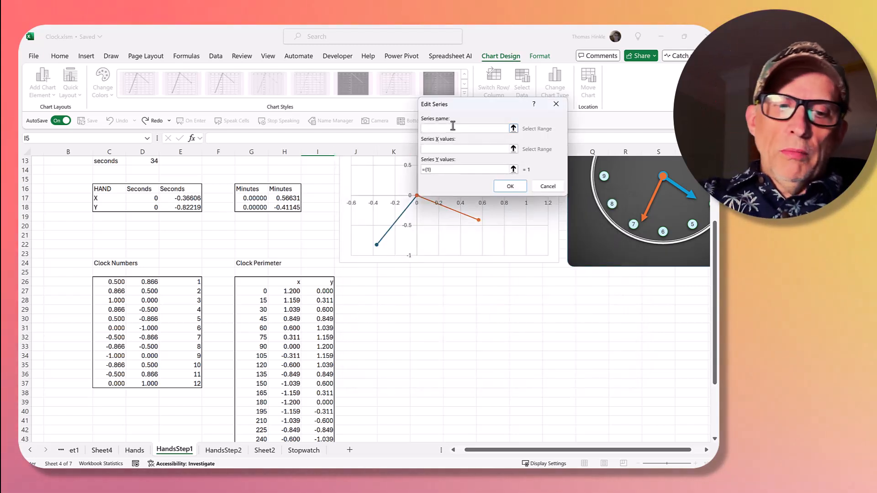
pyautogui.write('ClockNumbers')
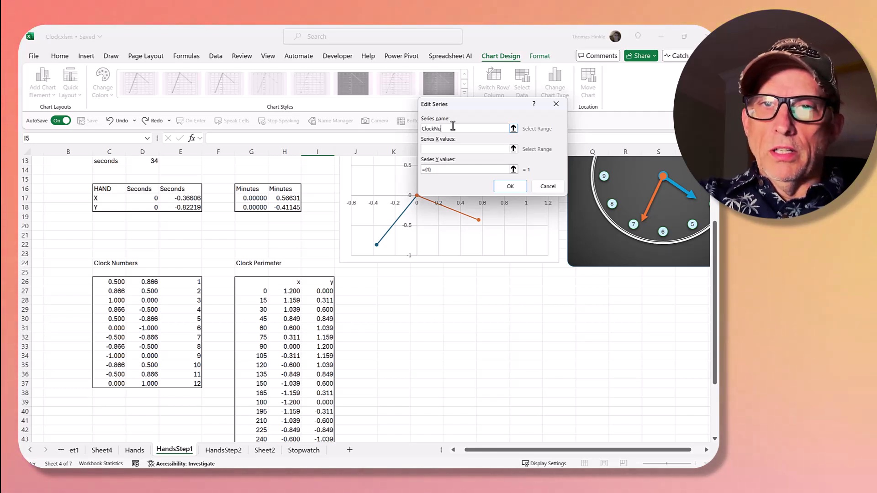
pyautogui.click(455, 150)
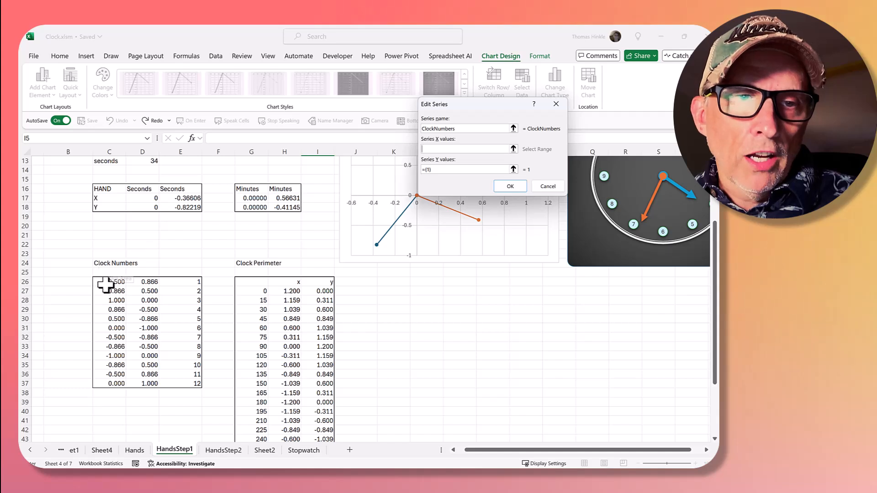
pyautogui.moveTo(104, 284); pyautogui.dragTo(106, 383)
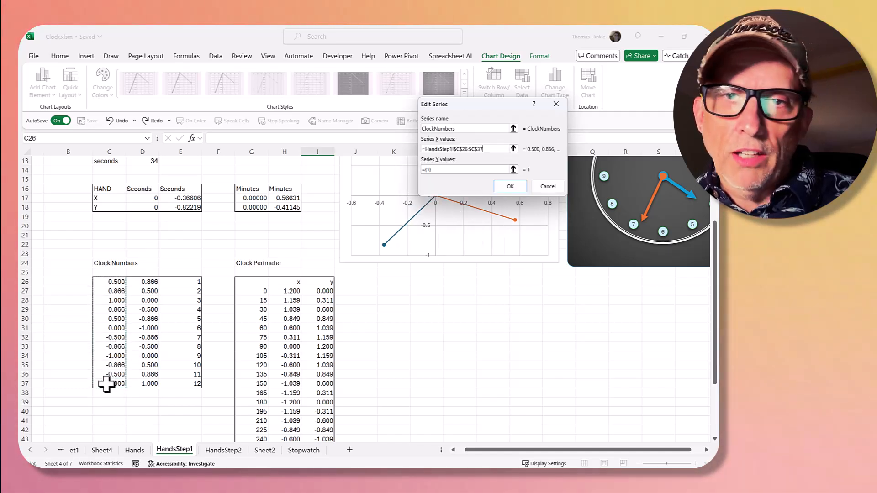
pyautogui.click(448, 169)
pyautogui.press('BackSpace')
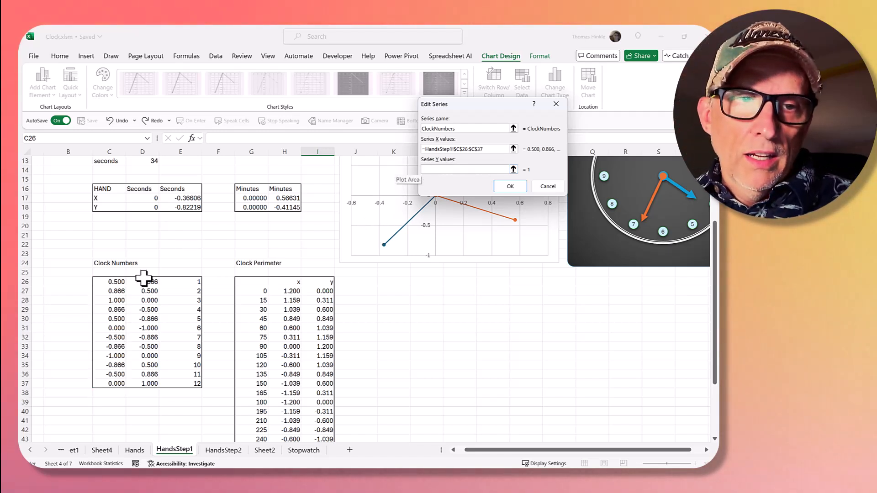
pyautogui.moveTo(143, 282); pyautogui.dragTo(140, 379)
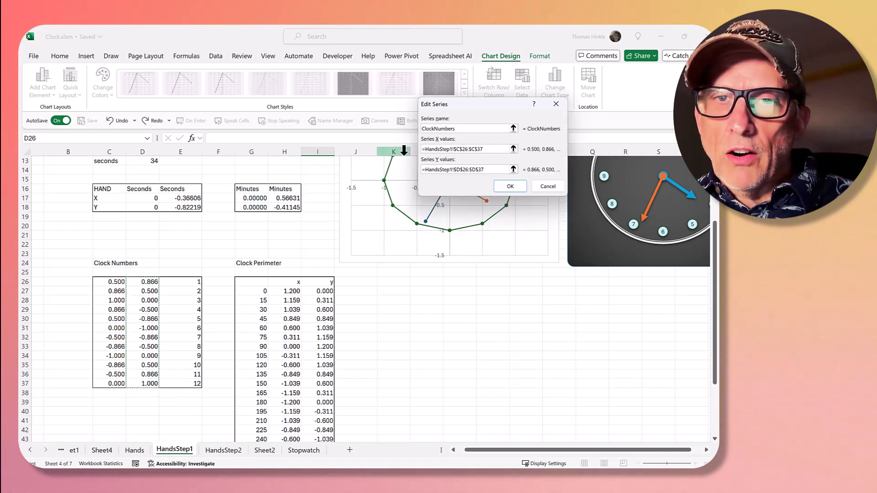
pyautogui.click(510, 187)
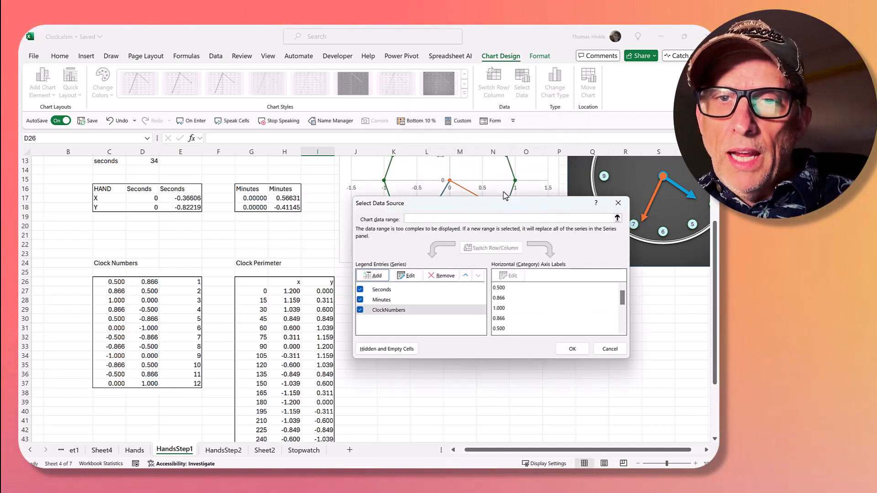
# Step: Add a fourth chart series named Perimeter, with X values H27:H51 and Y values I27:I51, and apply the data source
pyautogui.moveTo(436, 208)
pyautogui.mouseDown()
pyautogui.moveTo(441, 290)
pyautogui.moveTo(439, 215)
pyautogui.mouseUp()
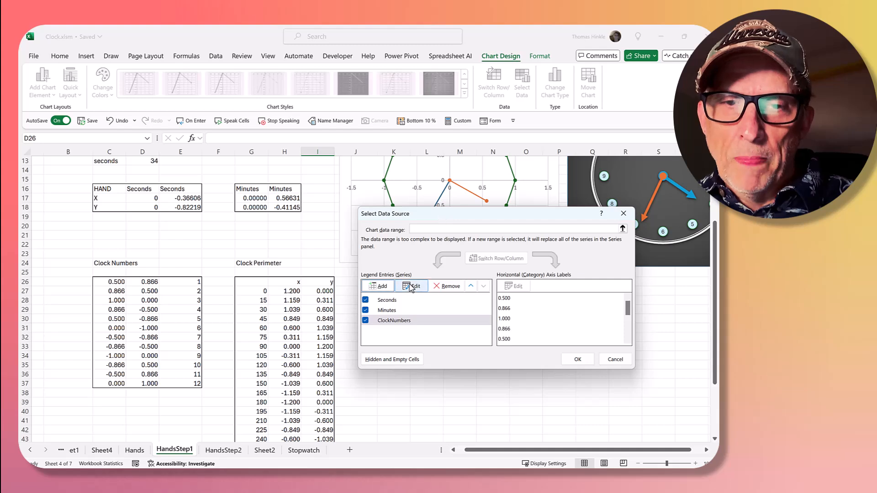
pyautogui.click(382, 287)
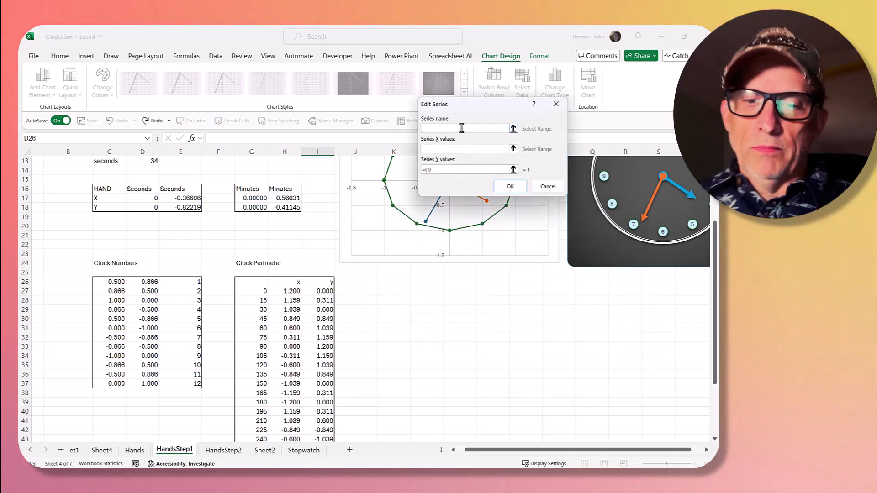
pyautogui.write('Perim')
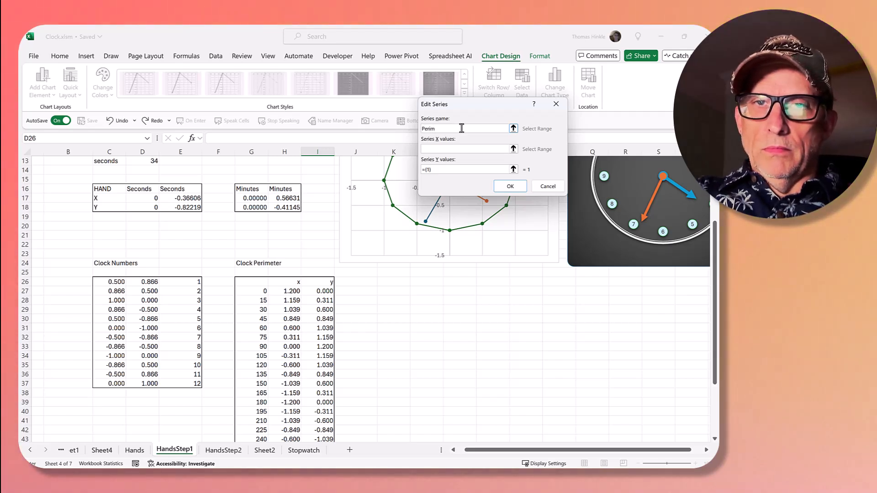
pyautogui.write('eter')
pyautogui.click(466, 149)
pyautogui.moveTo(289, 291); pyautogui.dragTo(284, 417)
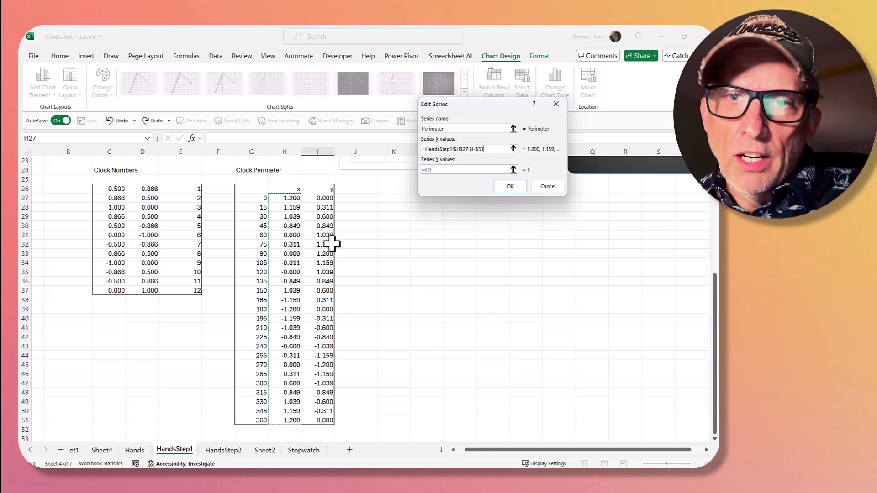
pyautogui.click(452, 168)
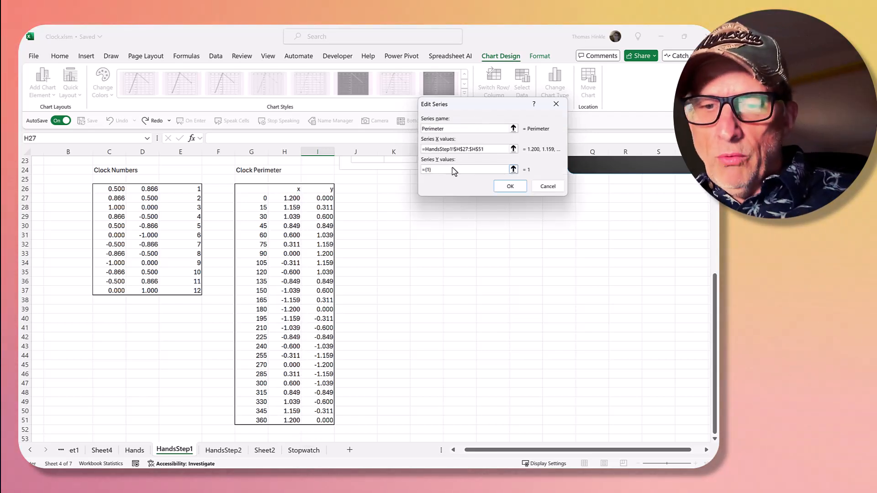
pyautogui.moveTo(315, 197); pyautogui.dragTo(304, 421)
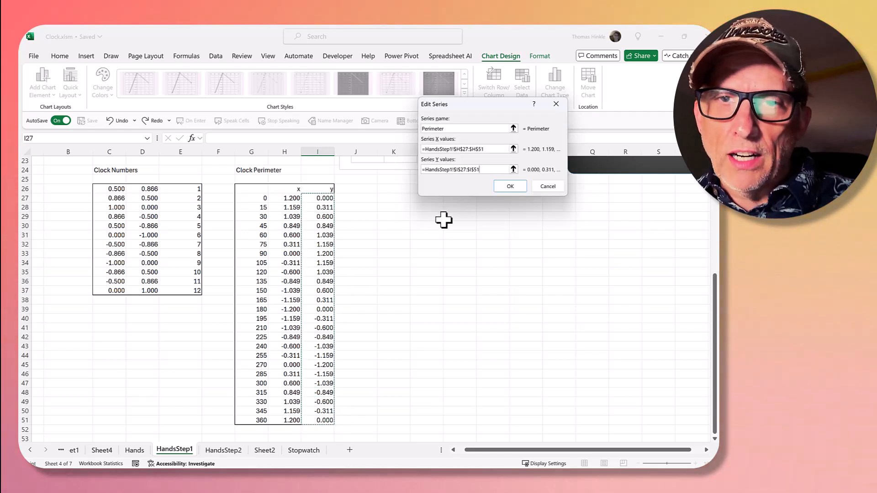
pyautogui.click(510, 186)
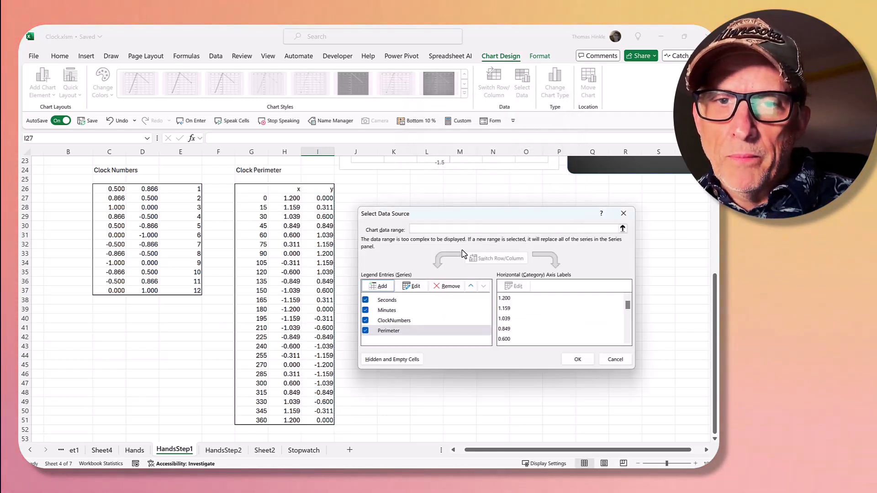
pyautogui.click(576, 358)
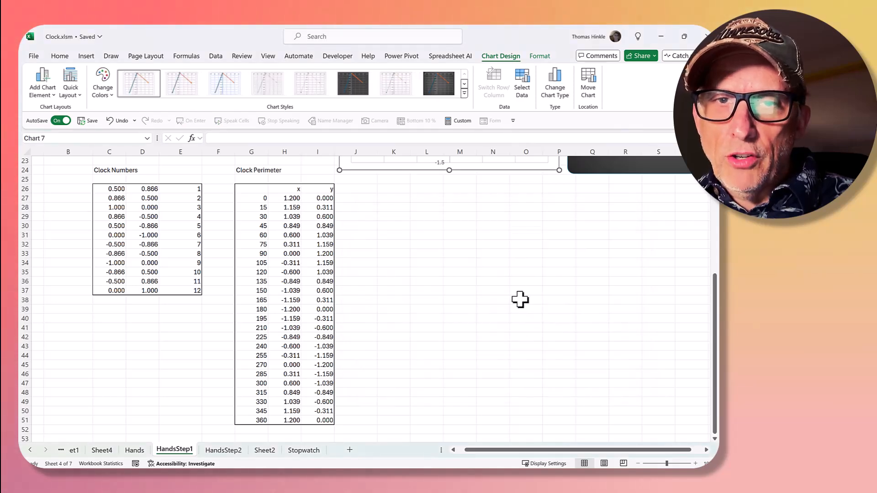
# Step: Move the chart slightly up and away from the finished clock
pyautogui.scroll(3, 527, 297)
pyautogui.scroll(4, 528, 297)
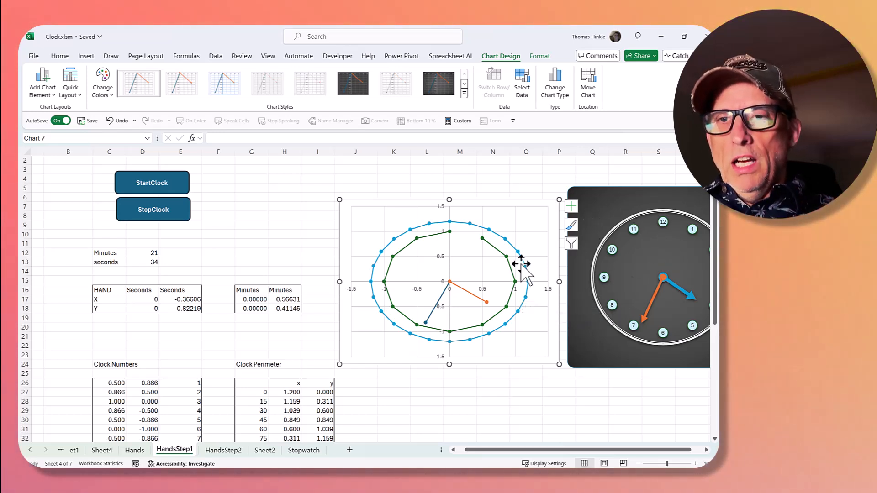
pyautogui.moveTo(497, 204); pyautogui.dragTo(484, 186)
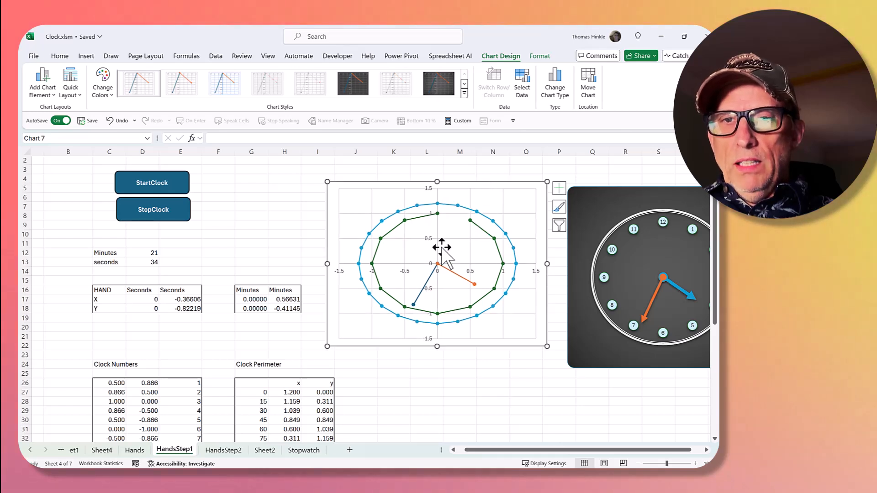
# Step: Format the ClockNumbers series with no line so that only its markers are drawn
pyautogui.click(481, 232)
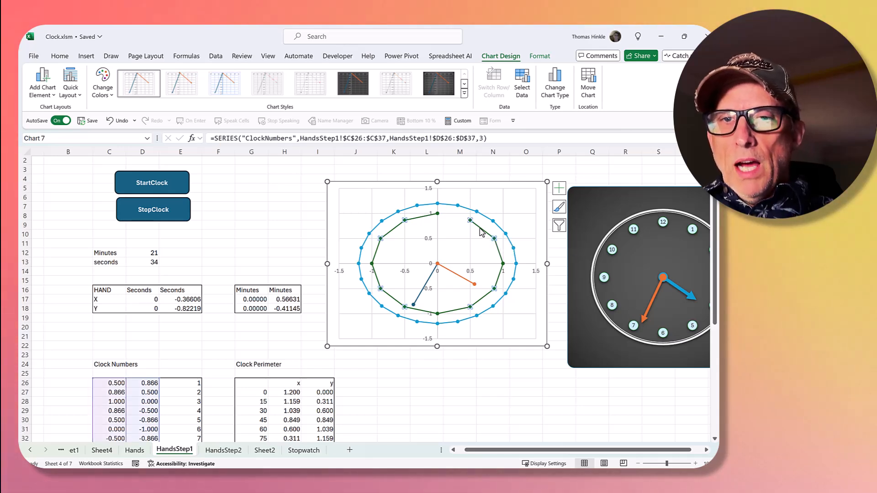
pyautogui.rightClick(481, 232)
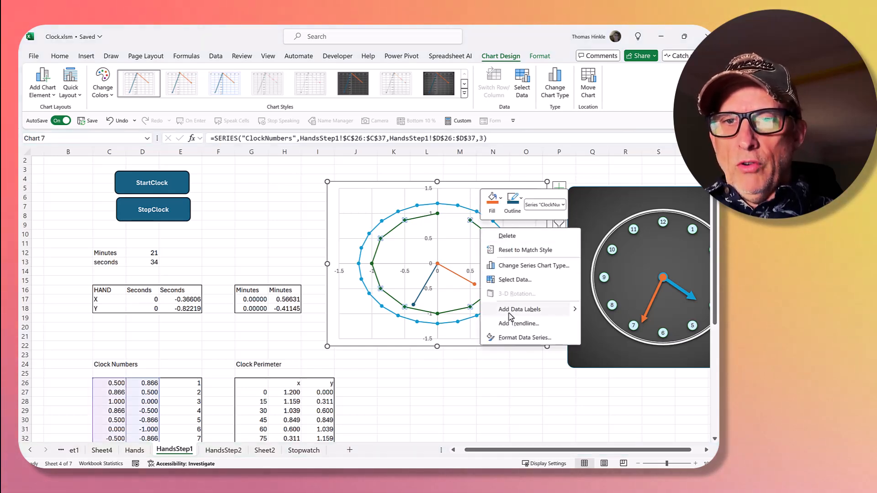
pyautogui.click(510, 338)
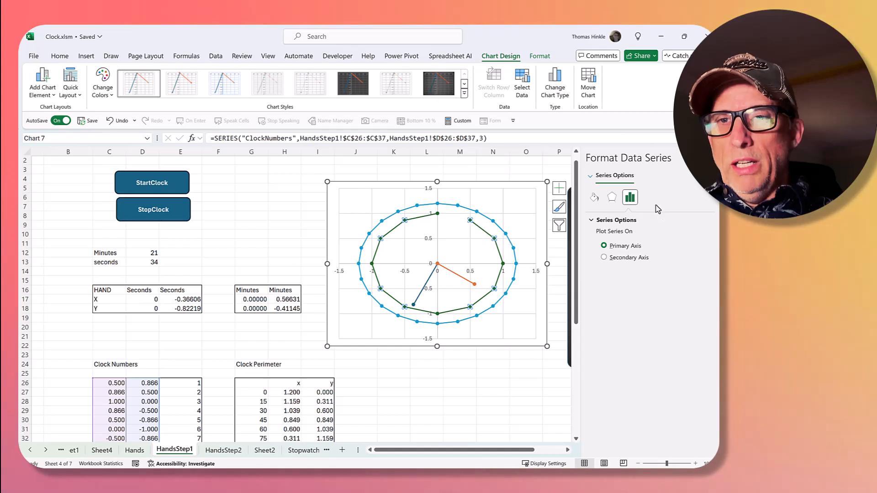
pyautogui.click(594, 197)
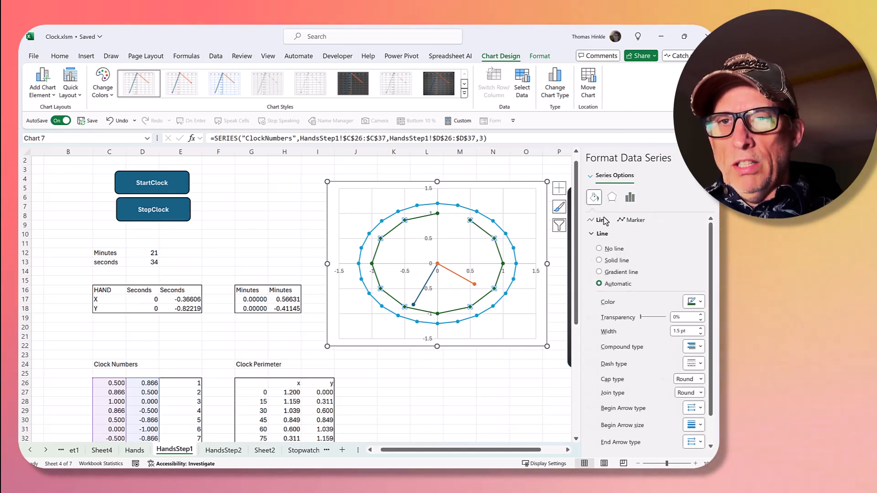
pyautogui.click(598, 248)
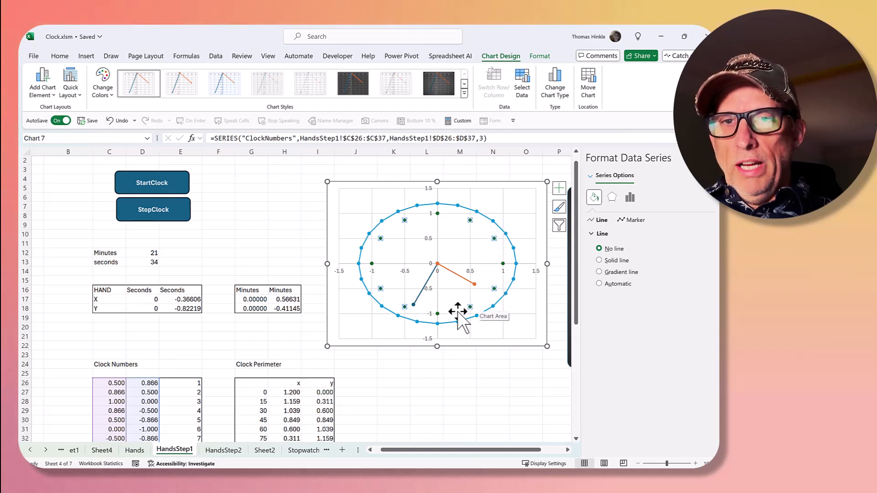
# Step: Remove the markers from the Perimeter series, keeping only its line, and deselect the chart
pyautogui.click(500, 233)
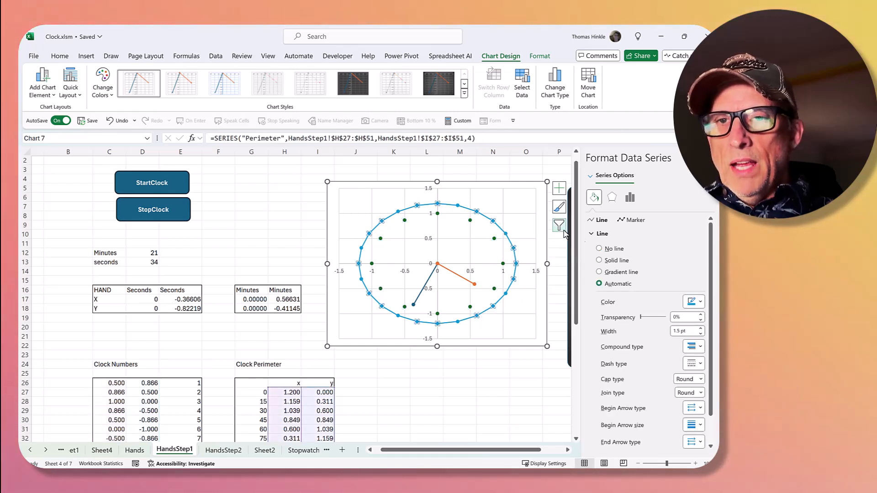
pyautogui.click(633, 221)
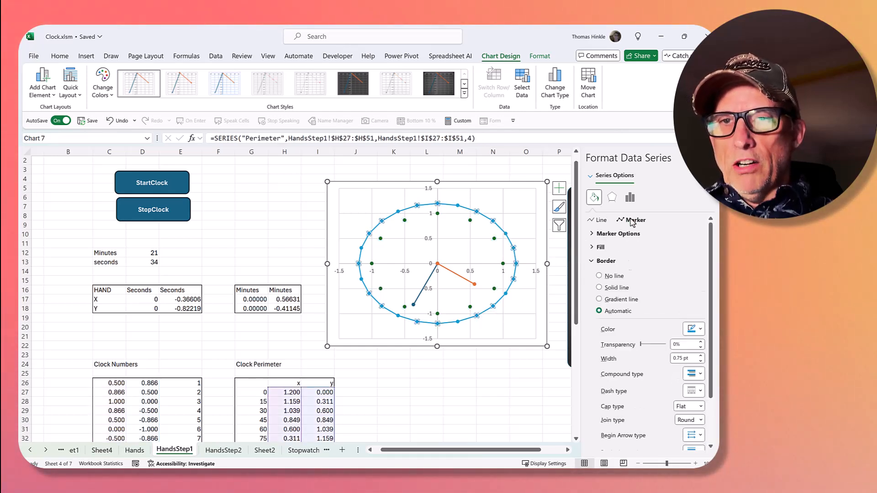
pyautogui.click(620, 233)
pyautogui.click(605, 260)
pyautogui.press('Escape')
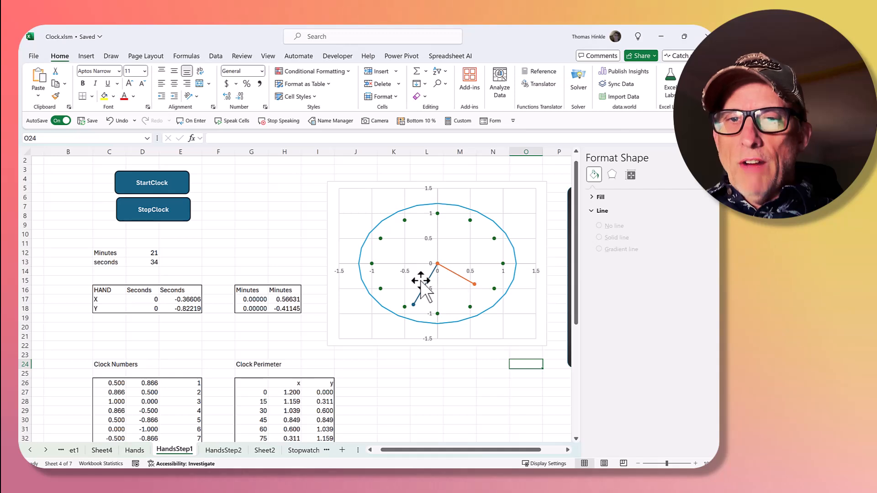
# Step: Recolor the minute hand's line light blue and the second hand's line orange
pyautogui.click(462, 282)
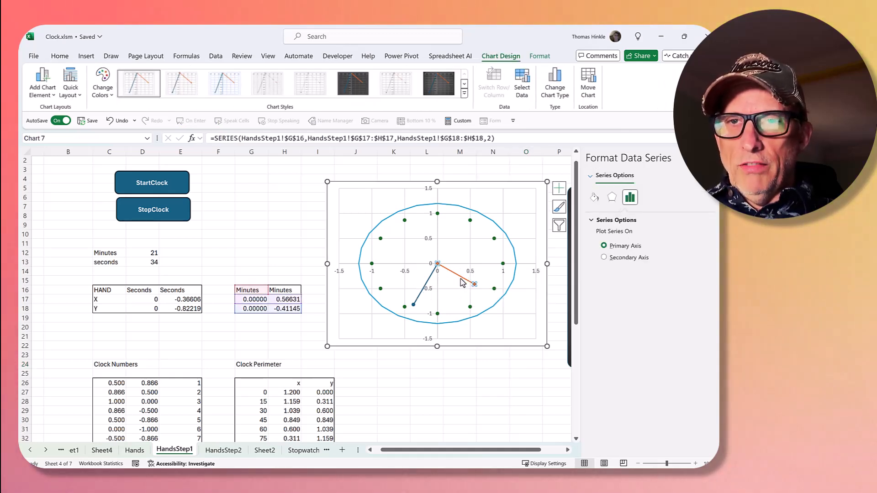
pyautogui.click(594, 197)
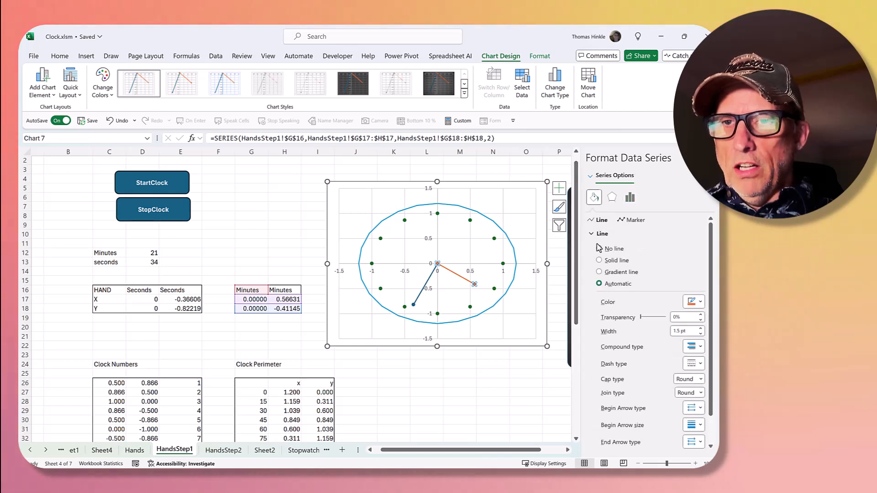
pyautogui.click(699, 302)
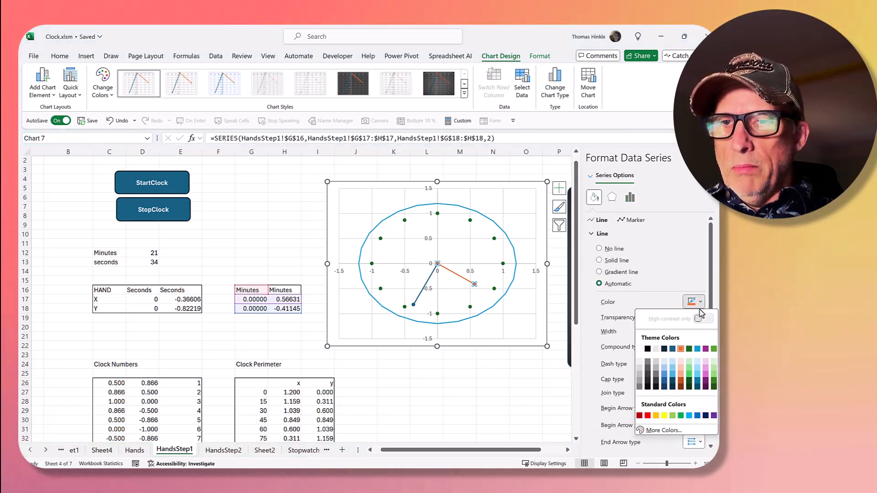
pyautogui.click(696, 349)
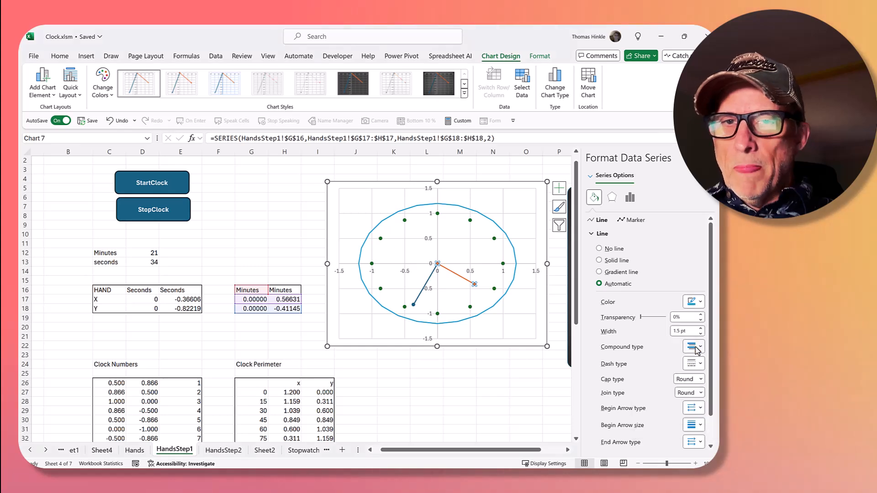
pyautogui.click(416, 302)
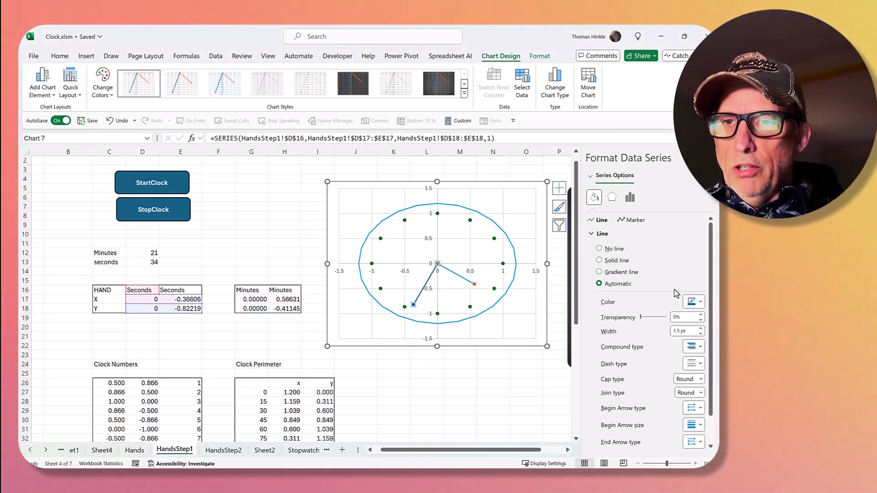
pyautogui.click(701, 303)
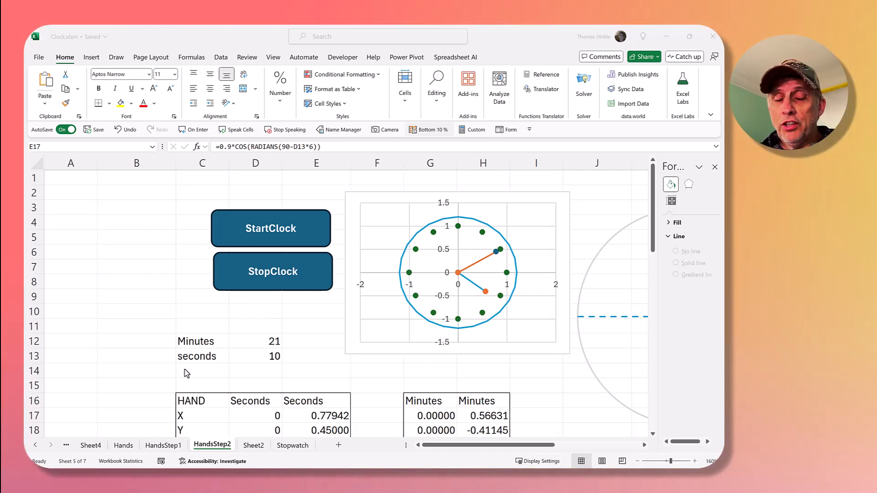
# Step: On the HandsStep2 sheet, set Minutes in D12 to 25 and seconds in D13 to 5
pyautogui.click(244, 343)
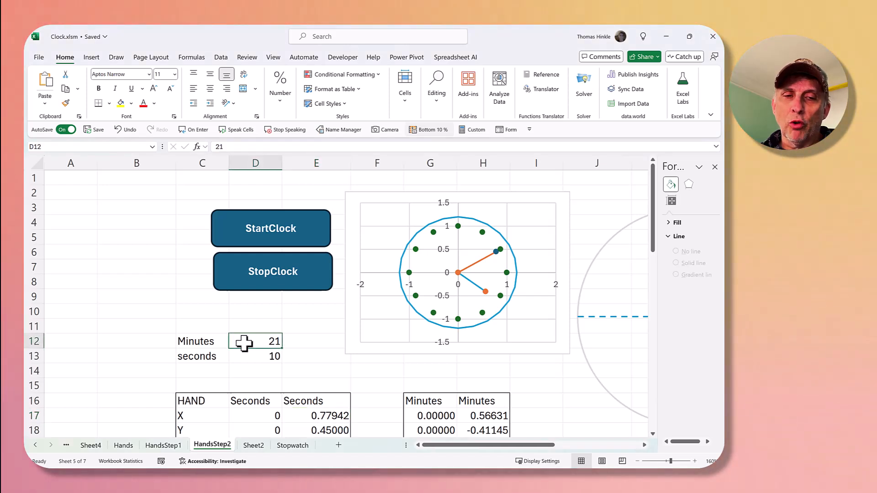
pyautogui.click(241, 356)
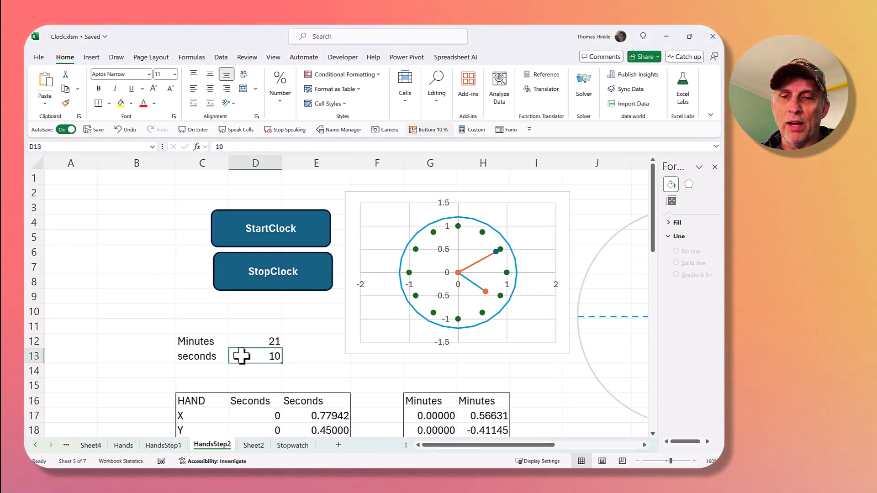
pyautogui.click(239, 341)
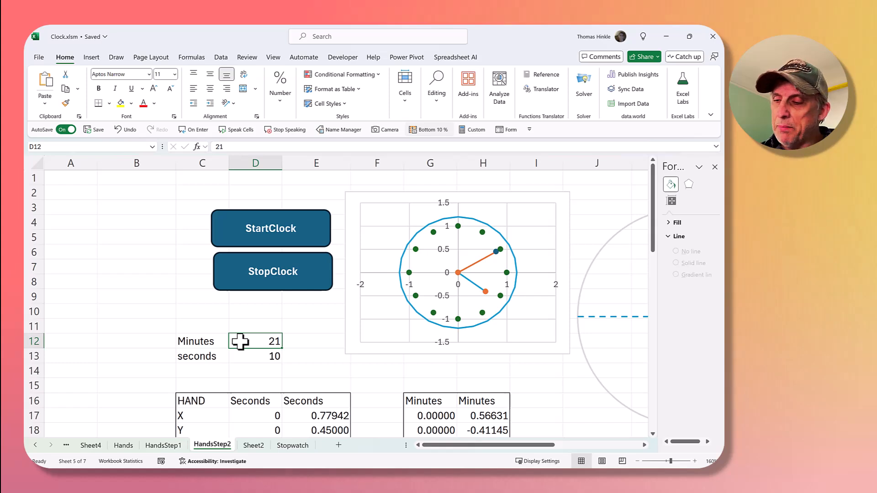
pyautogui.write('25')
pyautogui.press('Return')
pyautogui.write('5')
pyautogui.press('Return')
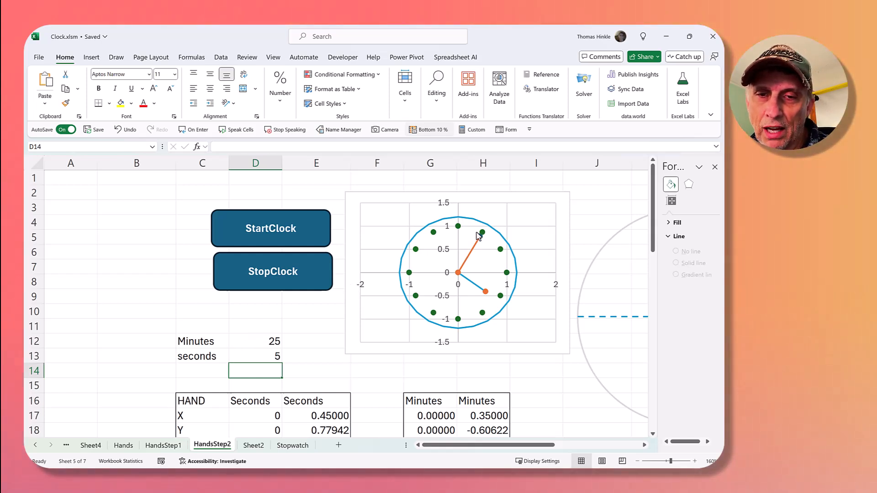
# Step: Set the seconds value in D13 to 10
pyautogui.click(245, 356)
pyautogui.write('10')
pyautogui.press('Return')
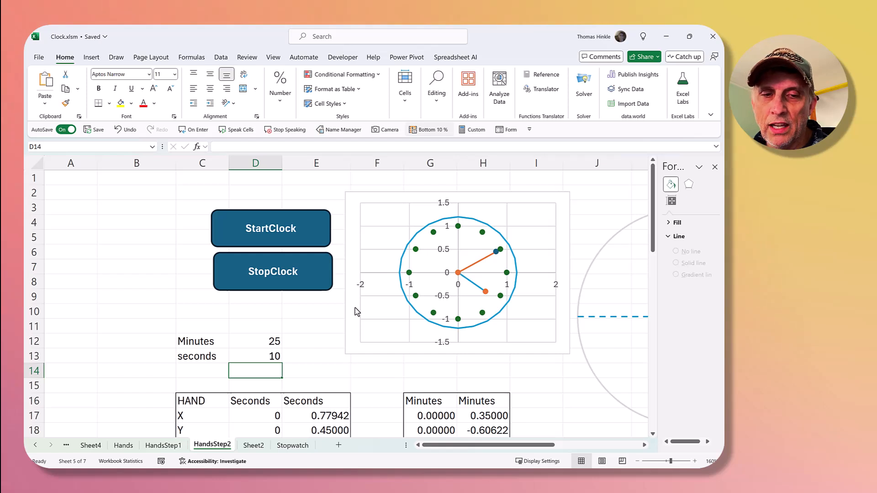
# Step: Examine the COS and SIN formulas that calculate the hand coordinates in E17, H17 and E18
pyautogui.scroll(-1, 356, 311)
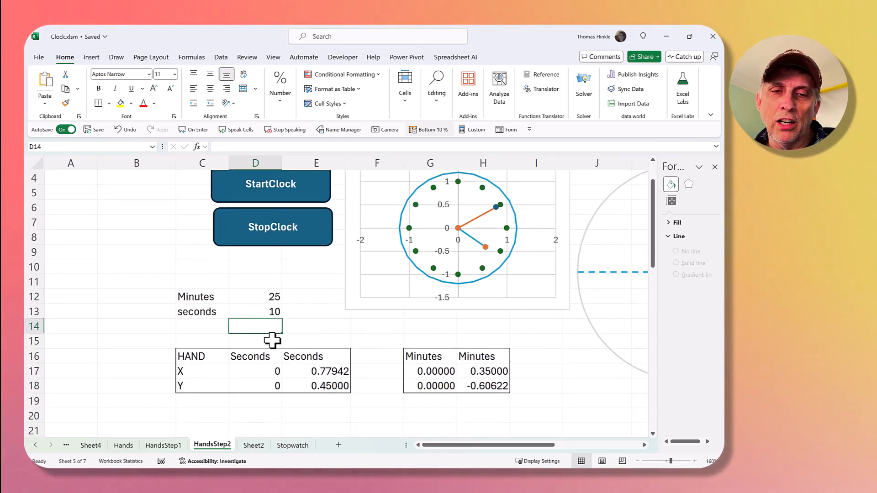
pyautogui.click(305, 370)
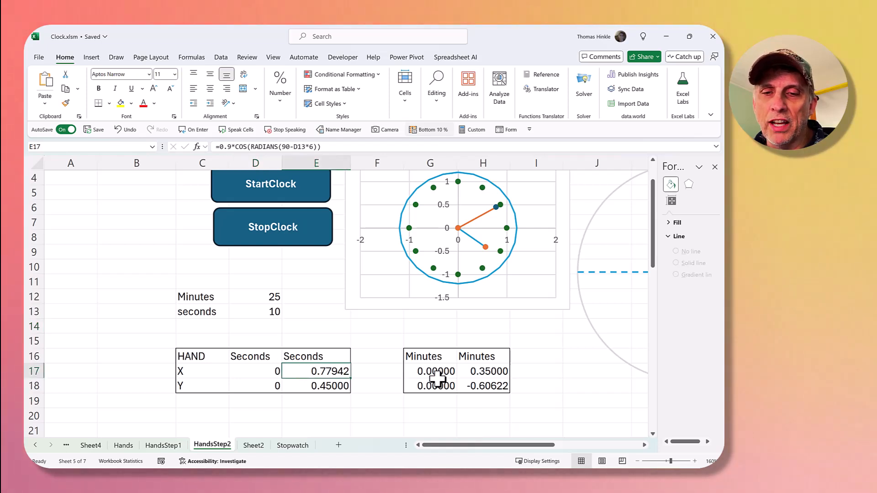
pyautogui.click(465, 374)
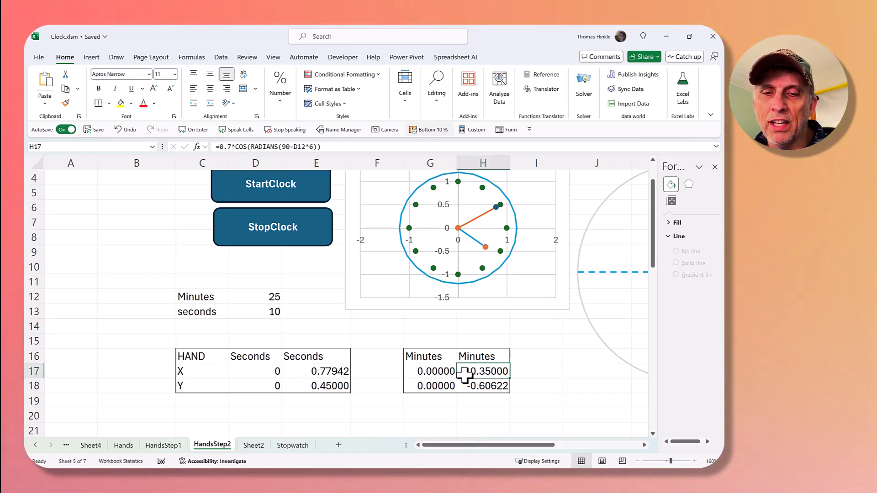
pyautogui.click(307, 371)
pyautogui.click(297, 387)
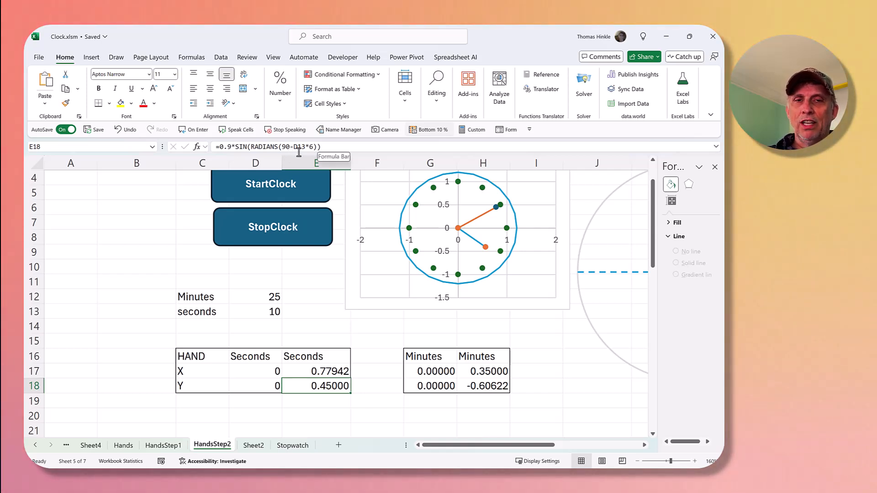
pyautogui.click(312, 372)
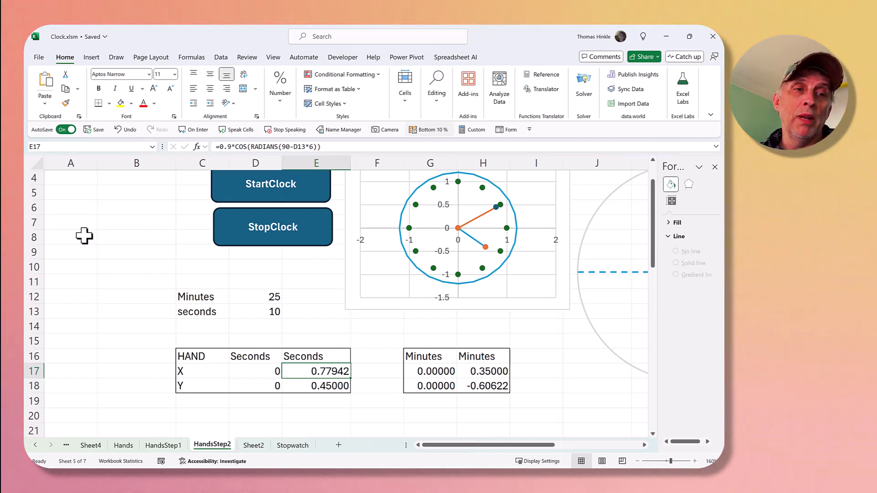
# Step: Enter 60 in cell A8
pyautogui.click(85, 236)
pyautogui.write('60')
pyautogui.press('Return')
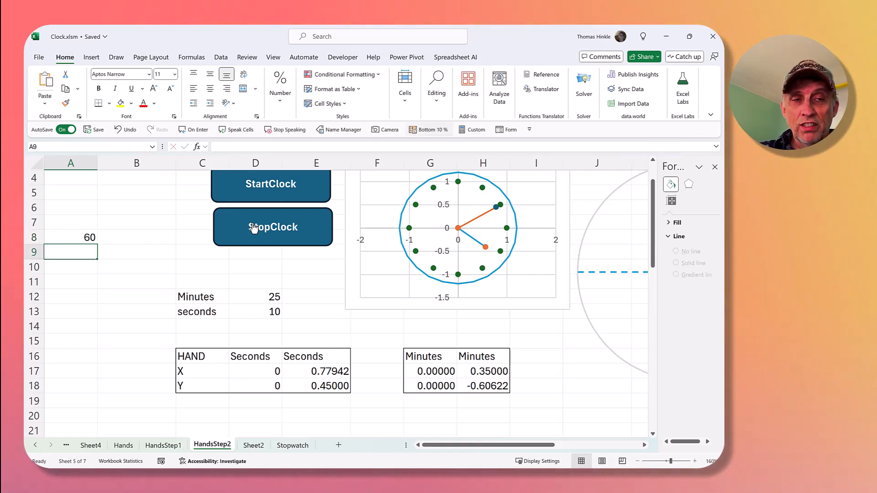
# Step: Enter 360 in cell A9 and a formula in A10 that divides A9 by A8
pyautogui.write('36')
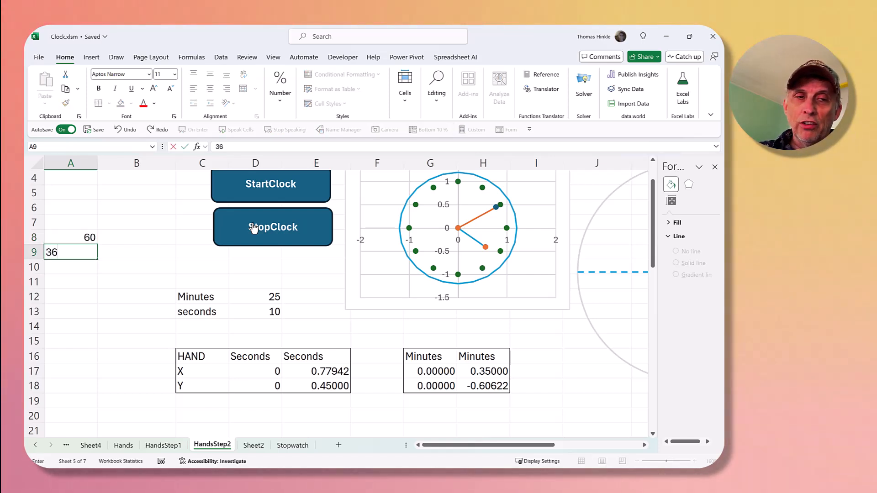
pyautogui.write('0')
pyautogui.press('Return')
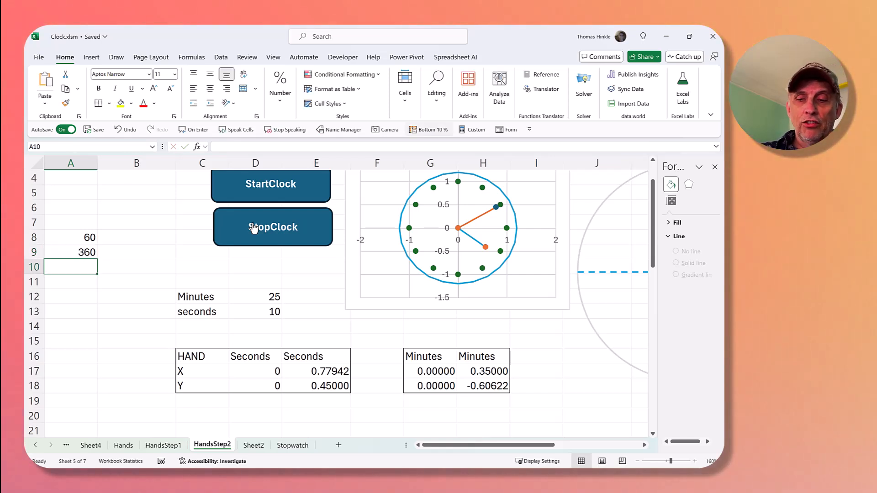
pyautogui.write('=')
pyautogui.press('Up')
pyautogui.press('Up')
pyautogui.press('Down')
pyautogui.write('/')
pyautogui.press('Up')
pyautogui.press('Up')
pyautogui.press('Return')
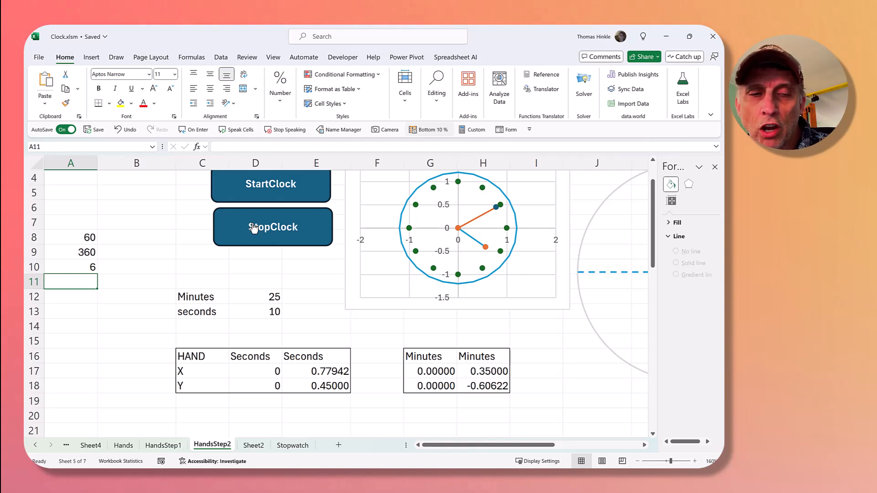
# Step: Examine how the COS formula in E17 multiplies the seconds in D13 by 6 degrees
pyautogui.click(318, 369)
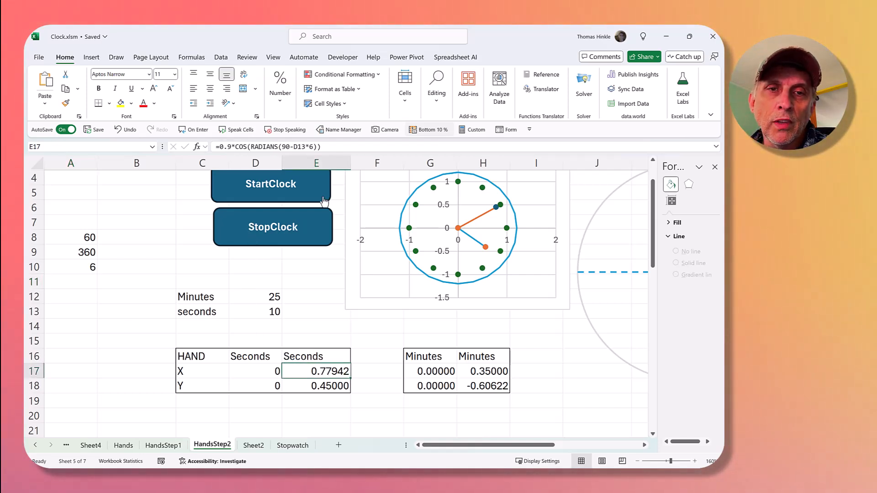
pyautogui.click(304, 147)
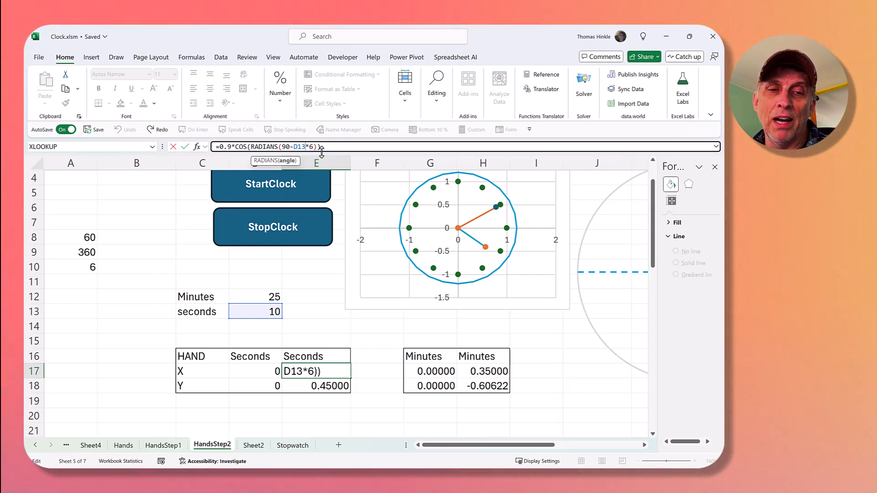
pyautogui.press('Return')
# Step: Clear the scratch calculation from cells A6:A11
pyautogui.moveTo(86, 205); pyautogui.dragTo(82, 275)
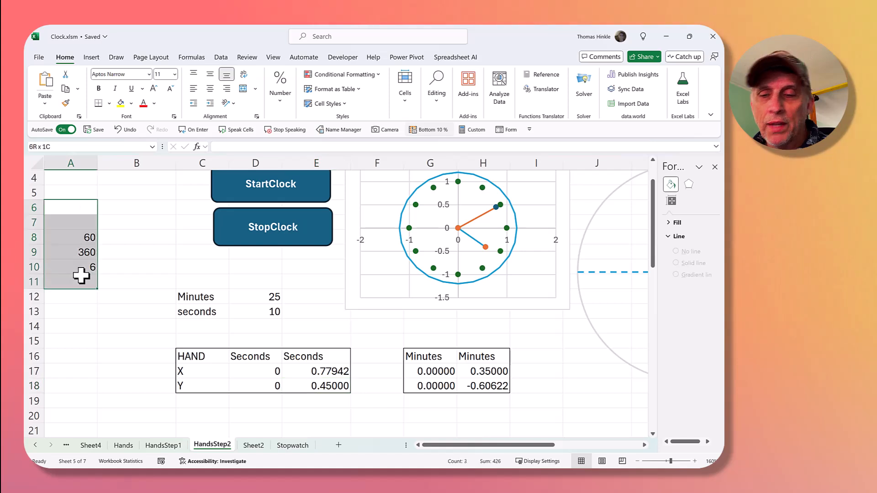
pyautogui.press('Delete')
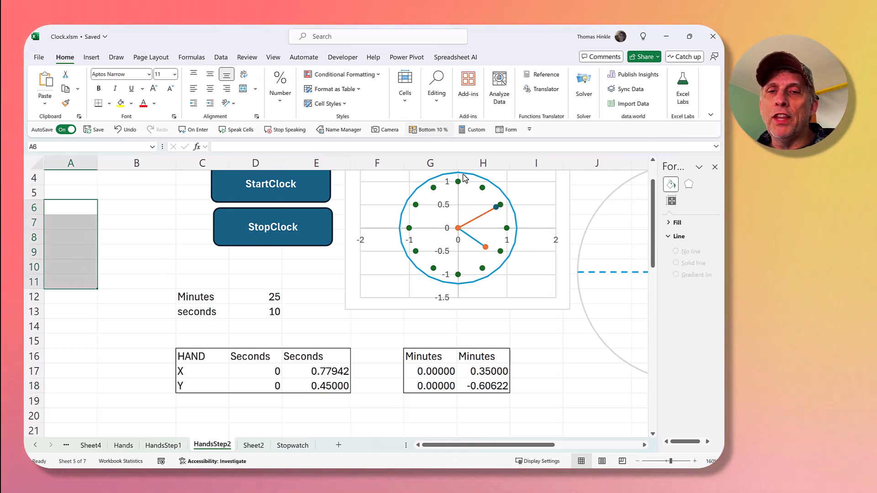
# Step: Examine the seconds hand's endpoint on the clock chart and the 90-D13*6 angle in E18's SIN formula
pyautogui.moveTo(458, 176)
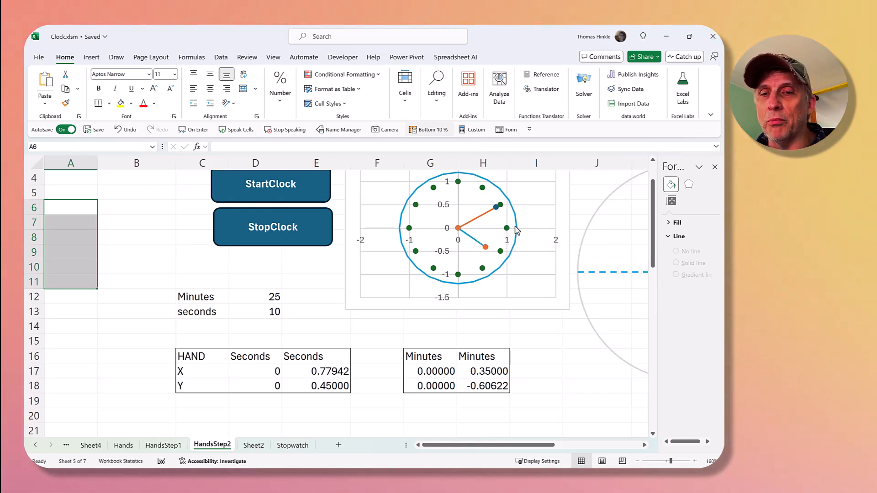
pyautogui.moveTo(507, 234)
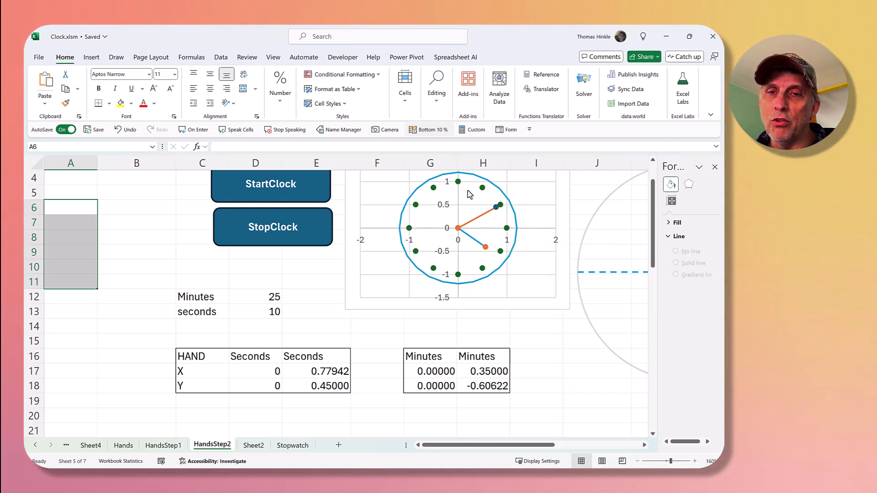
pyautogui.moveTo(500, 209)
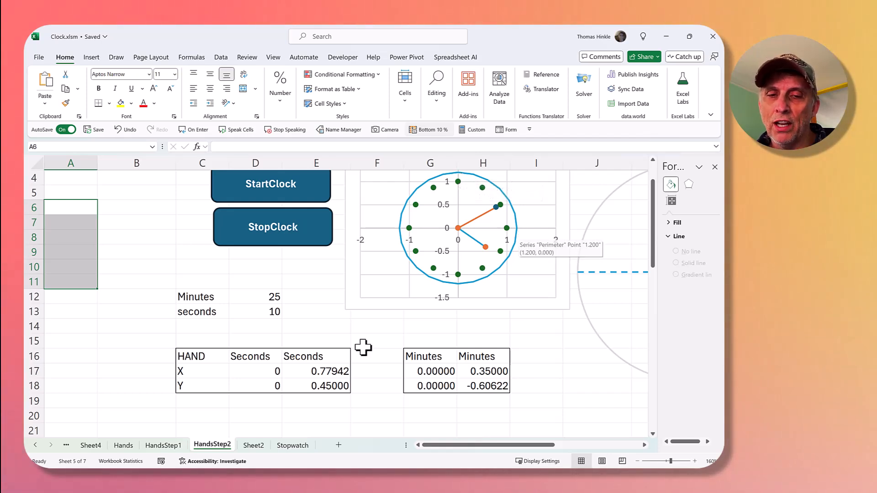
pyautogui.click(340, 386)
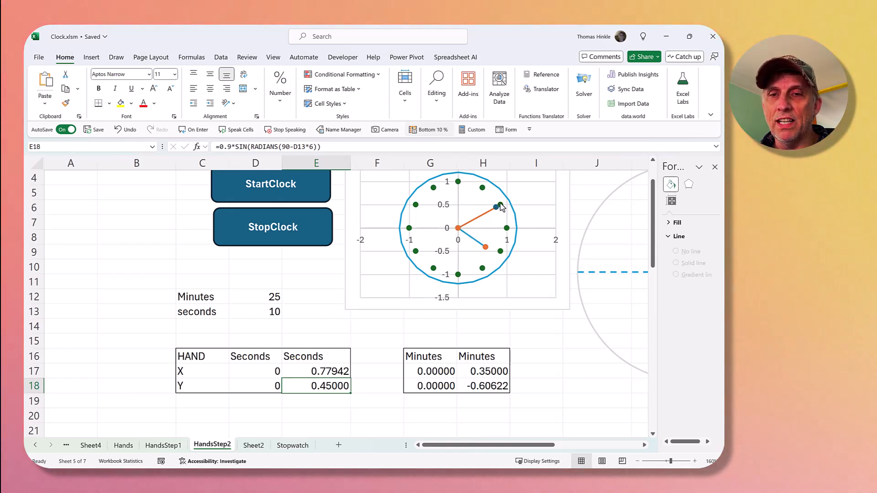
pyautogui.moveTo(479, 222)
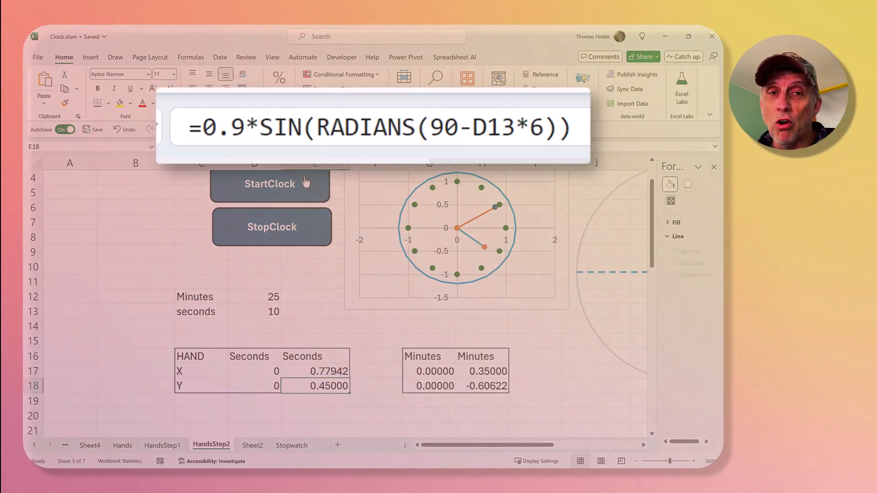
pyautogui.moveTo(430, 130); pyautogui.dragTo(545, 132)
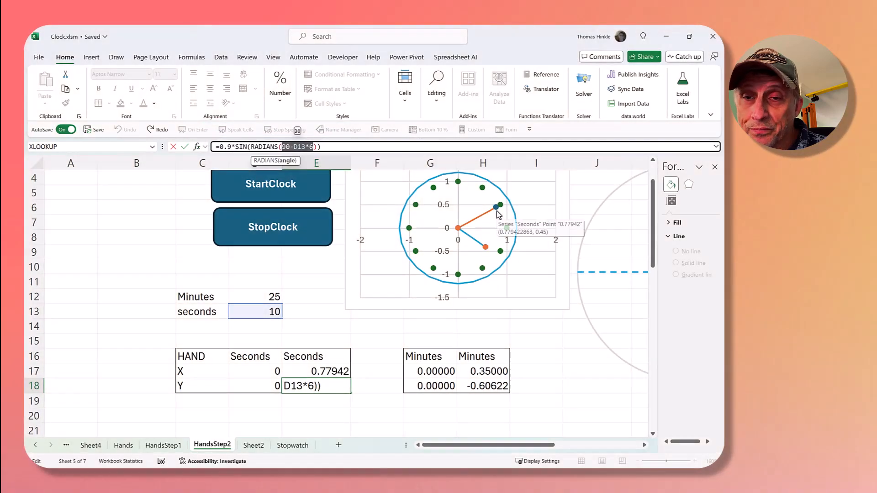
pyautogui.hotkey('ctrl', 'Return')
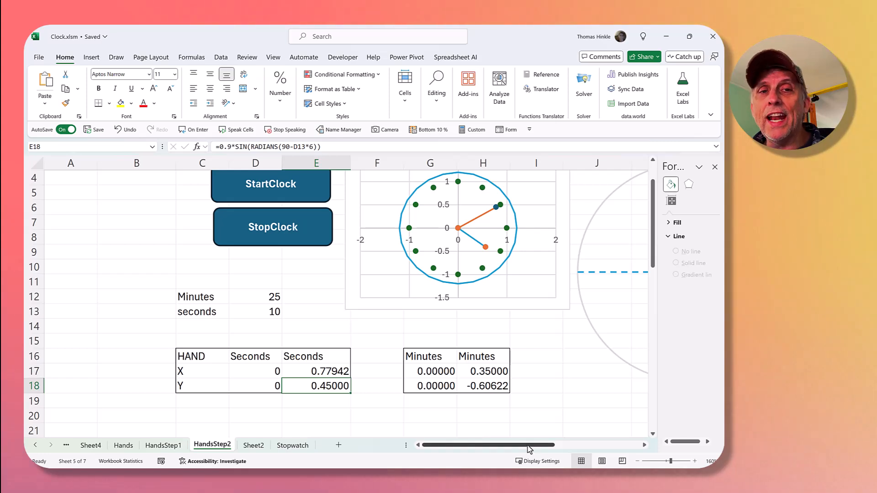
# Step: Enter =COS(30) in cell O12 beside the unit circle diagram
pyautogui.moveTo(528, 449); pyautogui.dragTo(640, 451)
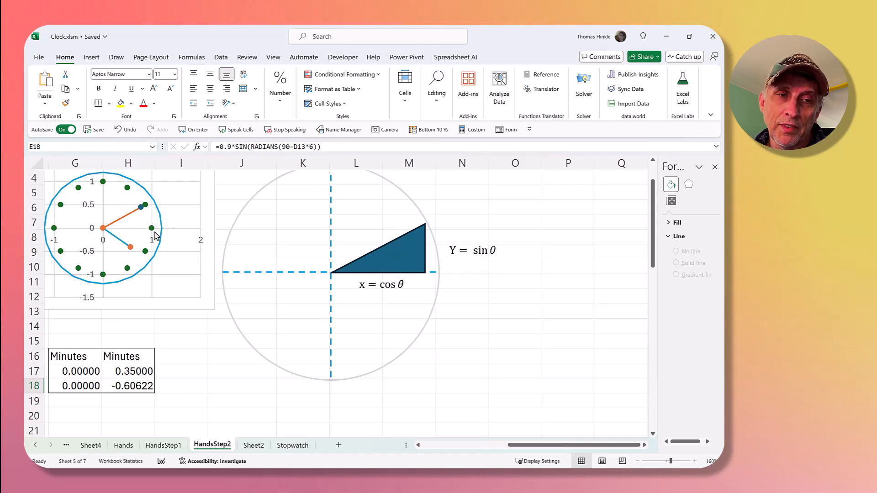
pyautogui.click(495, 294)
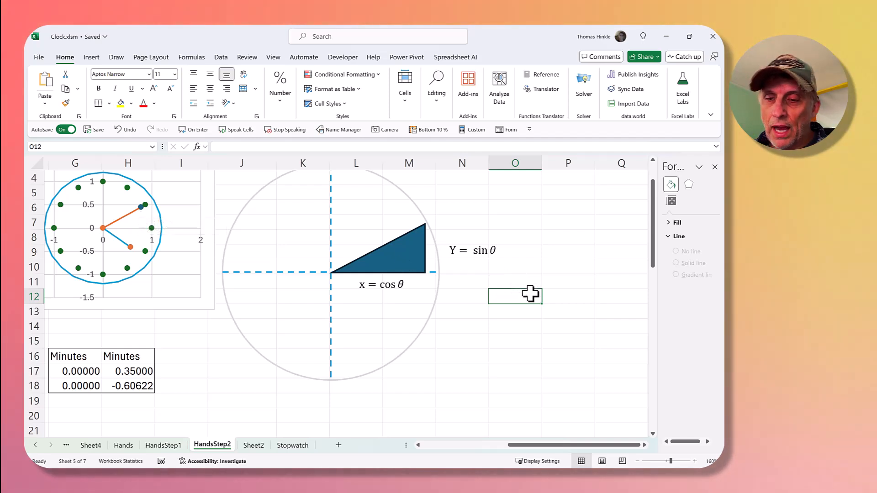
pyautogui.write('=cos(')
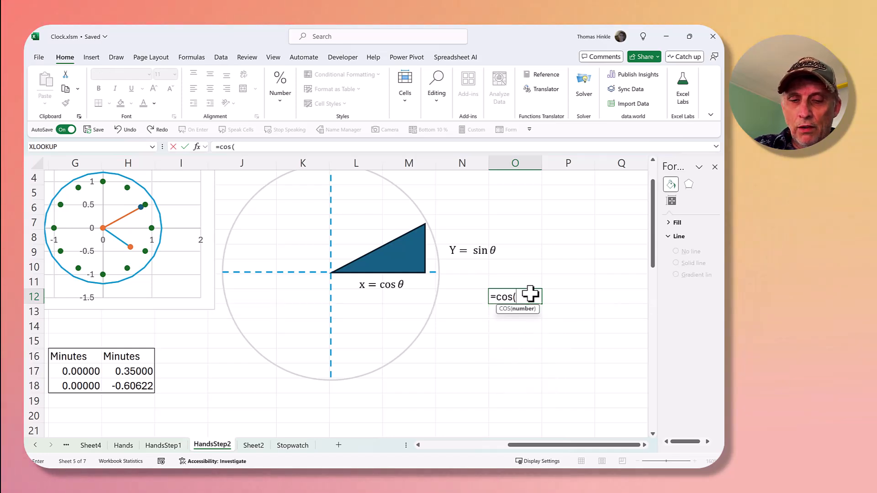
pyautogui.write('30)')
pyautogui.press('Return')
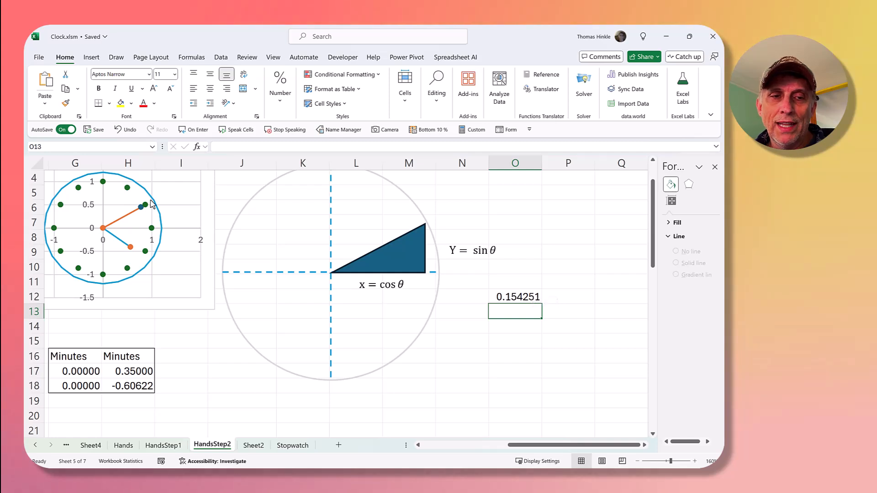
# Step: Replace the formula in O12 with =RADIANS(30)
pyautogui.moveTo(525, 445); pyautogui.dragTo(417, 490)
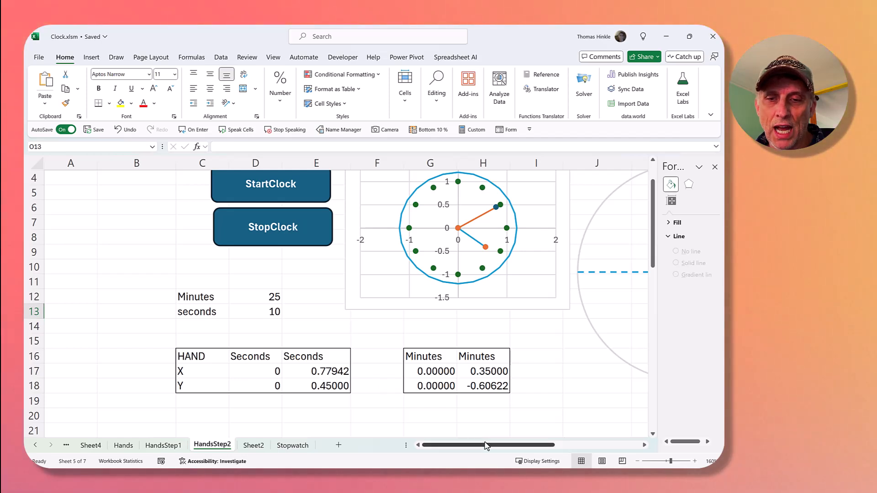
pyautogui.moveTo(488, 447); pyautogui.dragTo(550, 352)
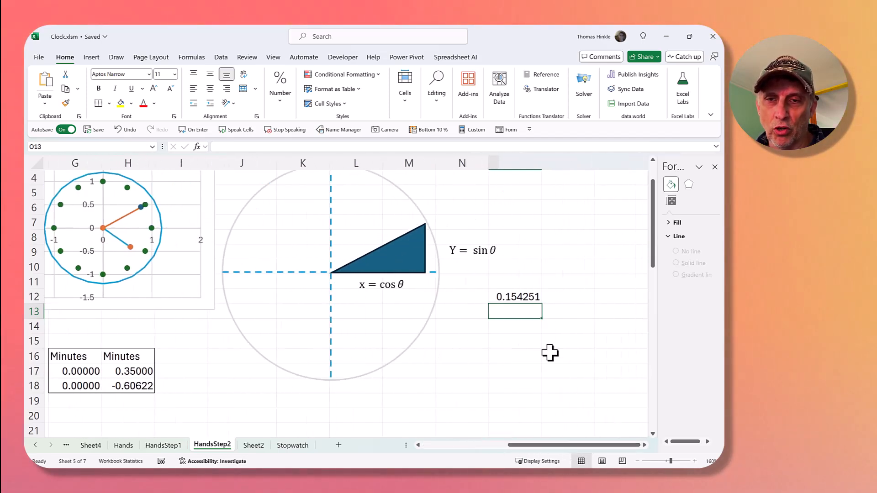
pyautogui.click(531, 298)
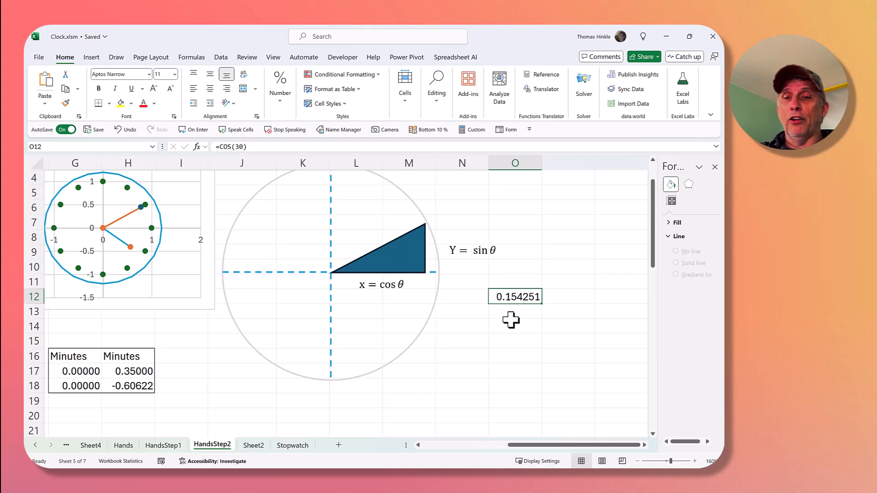
pyautogui.write('=')
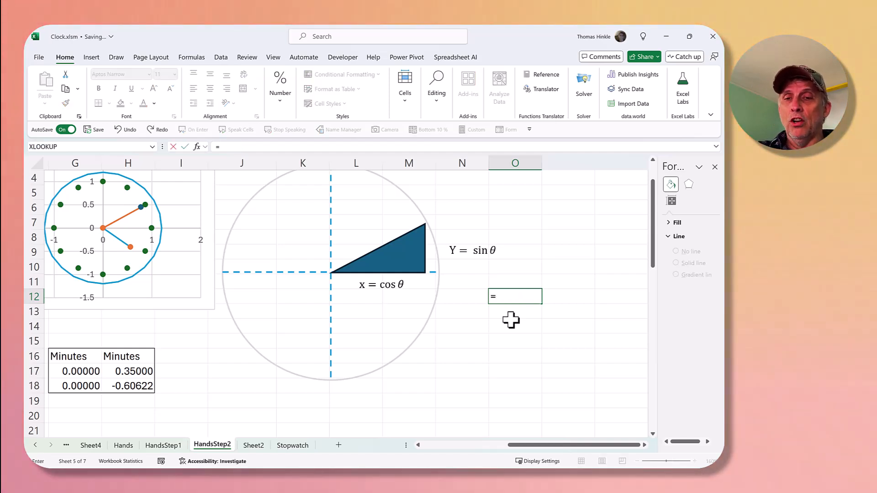
pyautogui.write('radians(')
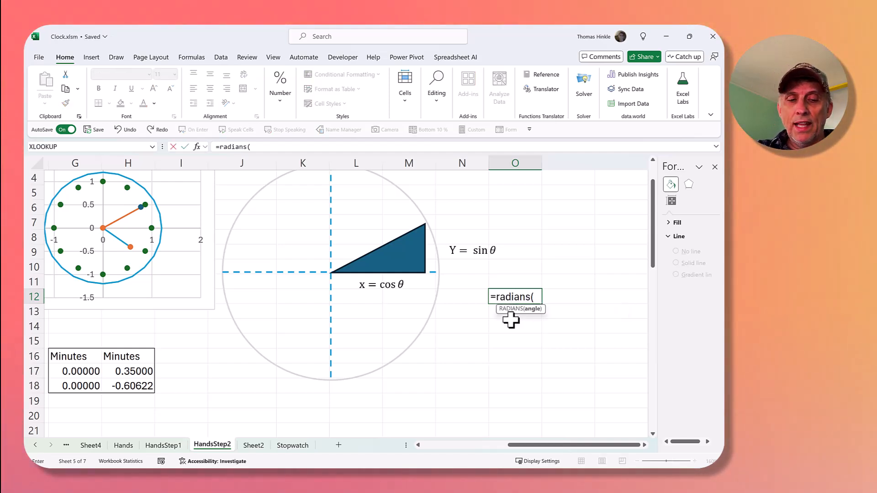
pyautogui.write('30)')
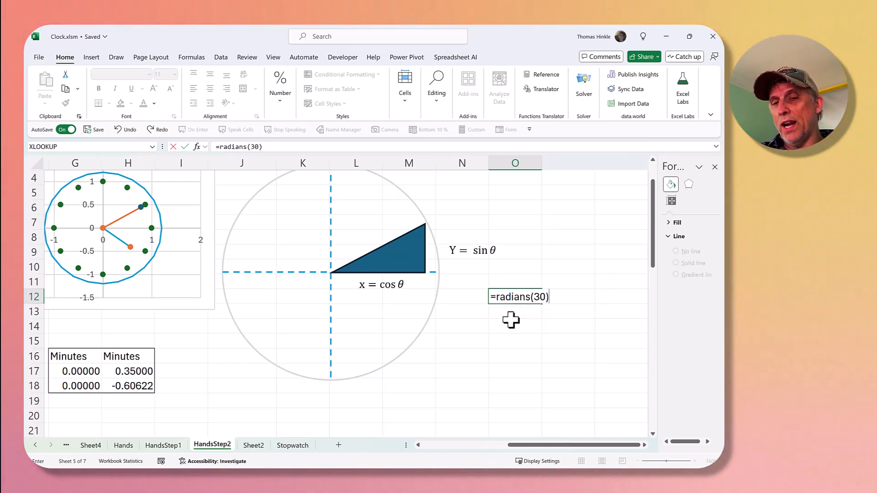
pyautogui.press('Return')
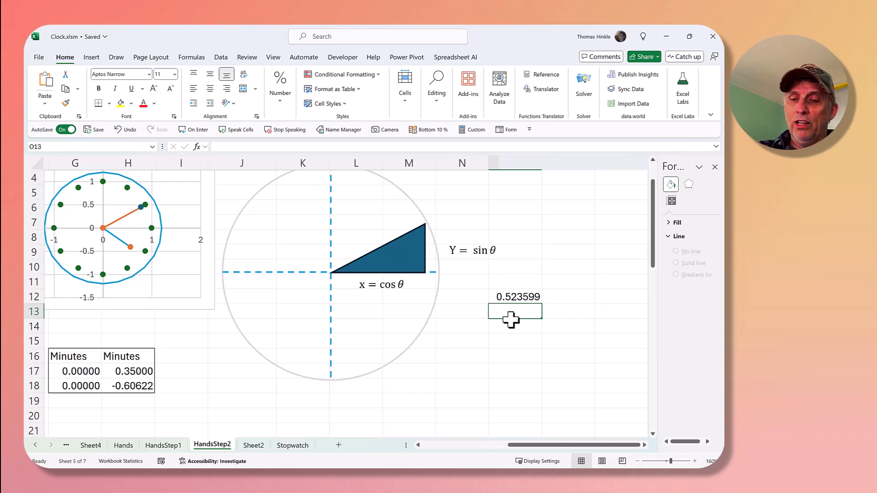
# Step: Enter =COS(O12) in cell O13 to take the cosine of the converted angle
pyautogui.write('=cos)')
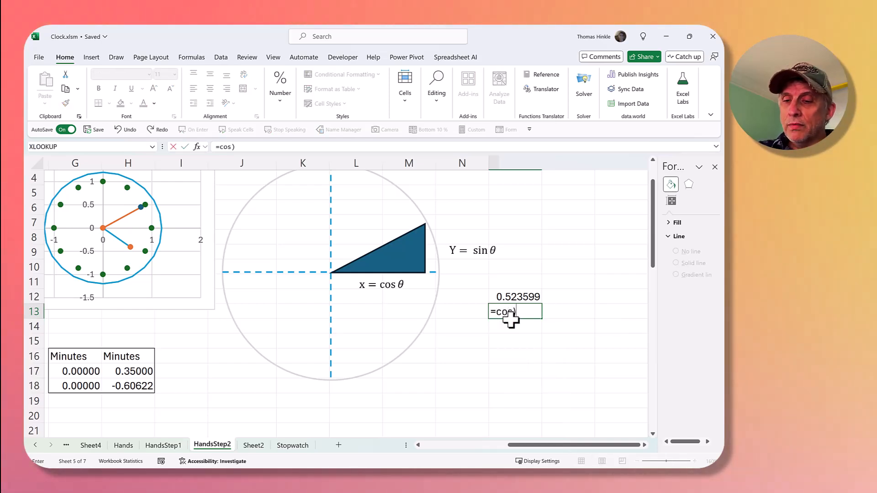
pyautogui.press('BackSpace')
pyautogui.write('(')
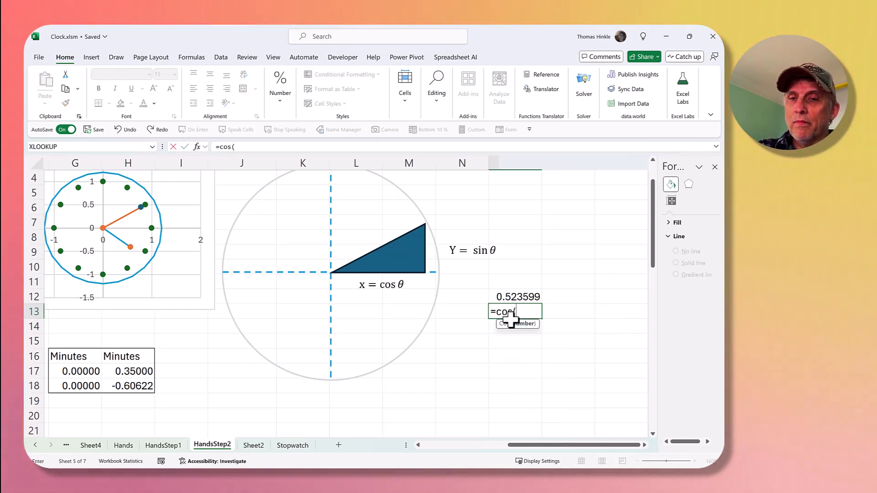
pyautogui.press('Up')
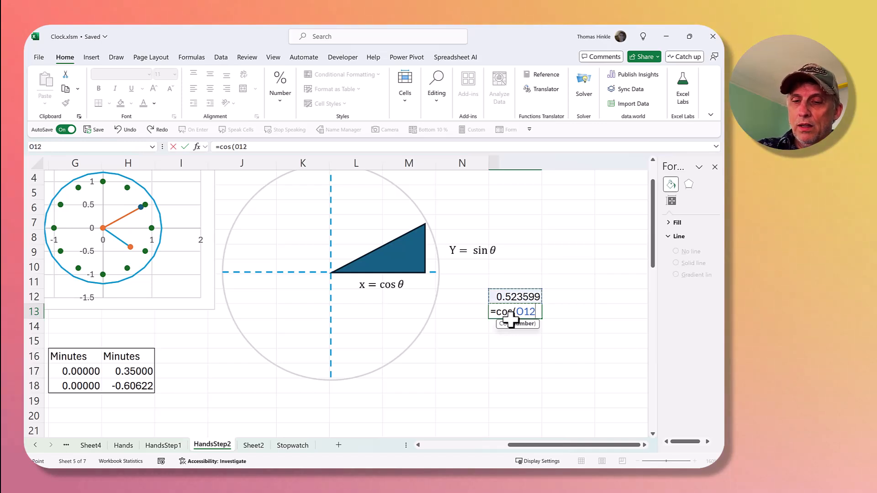
pyautogui.write(')')
pyautogui.press('Return')
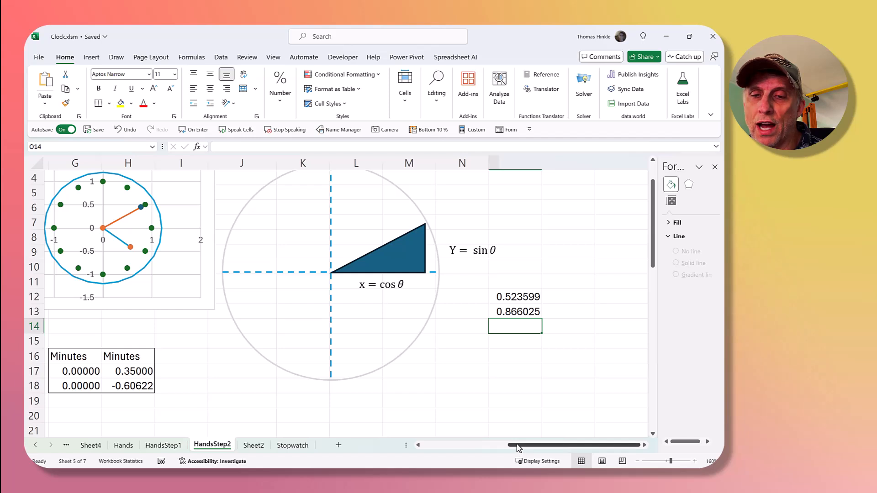
# Step: Try replacing the 0.9 multiplier in E17's COS formula with 01 and undo the change
pyautogui.moveTo(519, 447); pyautogui.dragTo(469, 447)
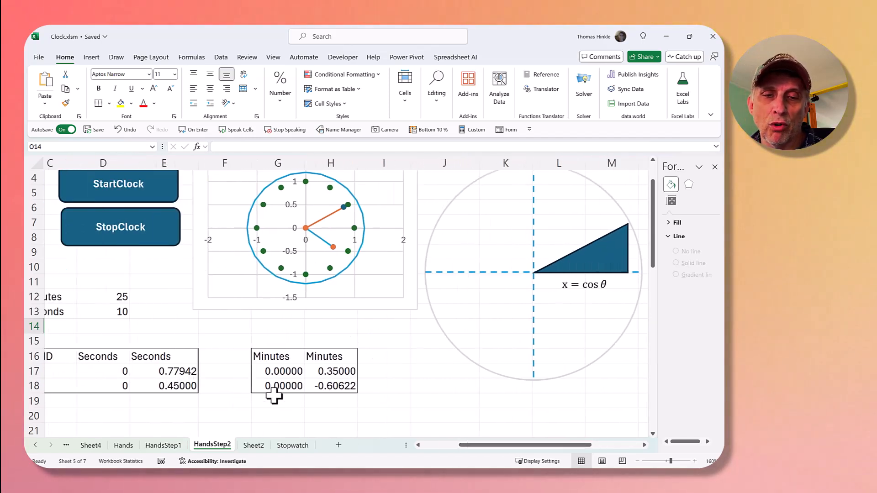
pyautogui.moveTo(477, 447); pyautogui.dragTo(518, 453)
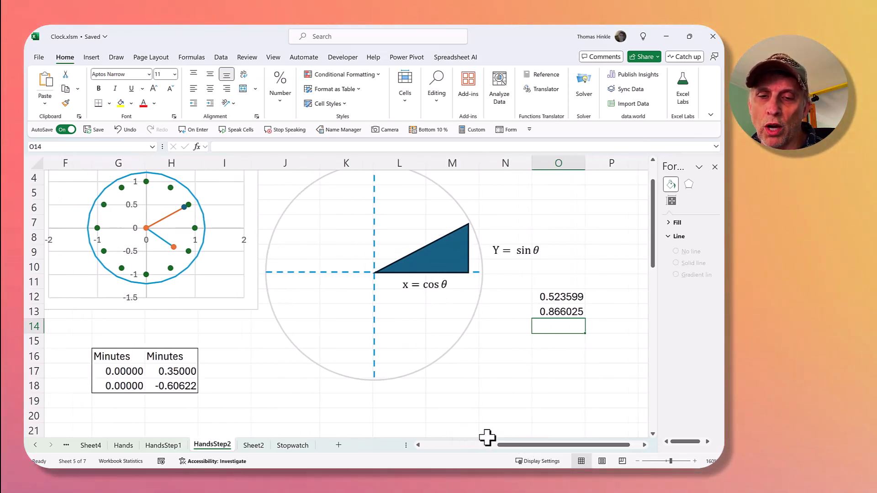
pyautogui.moveTo(518, 445); pyautogui.dragTo(498, 444)
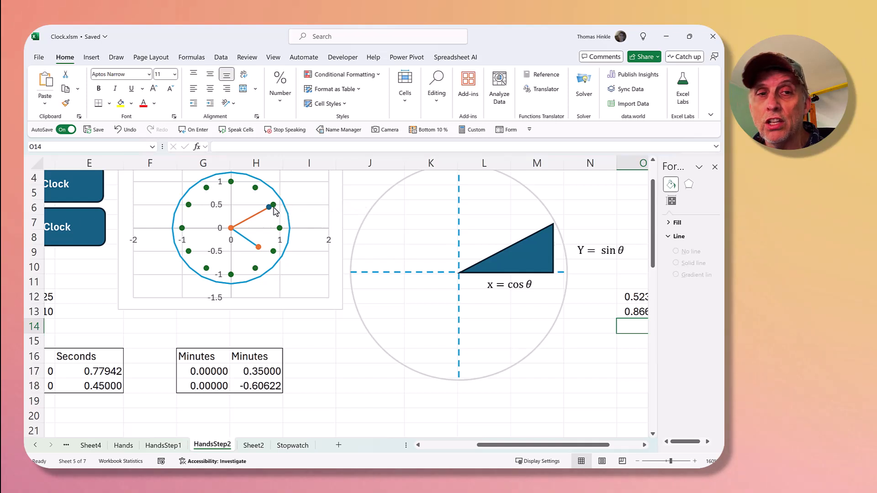
pyautogui.click(100, 371)
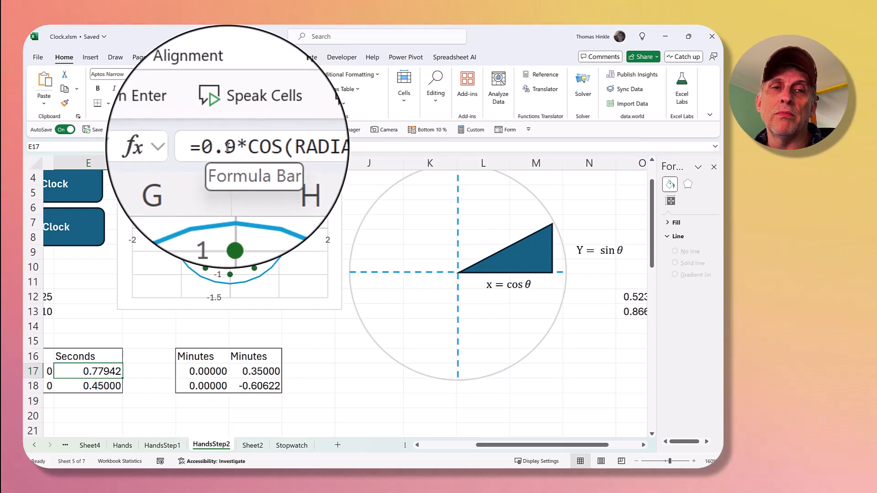
pyautogui.click(228, 148)
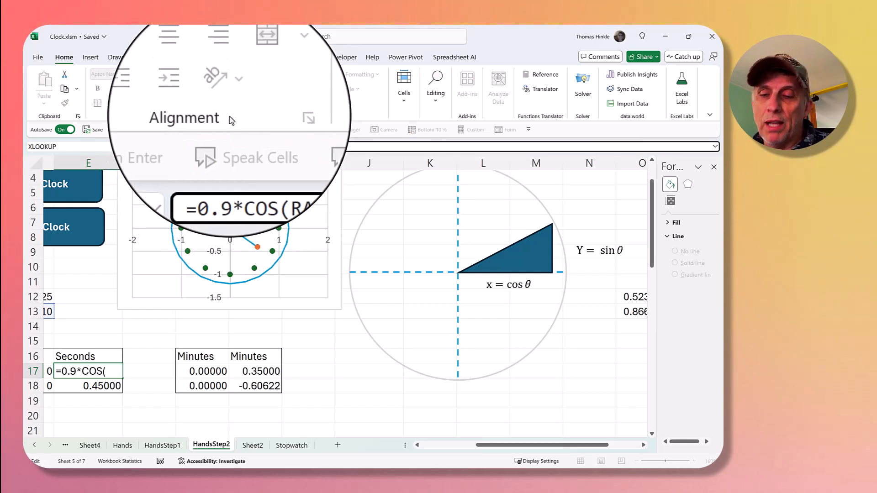
pyautogui.press('BackSpace')
pyautogui.press('BackSpace')
pyautogui.write('1')
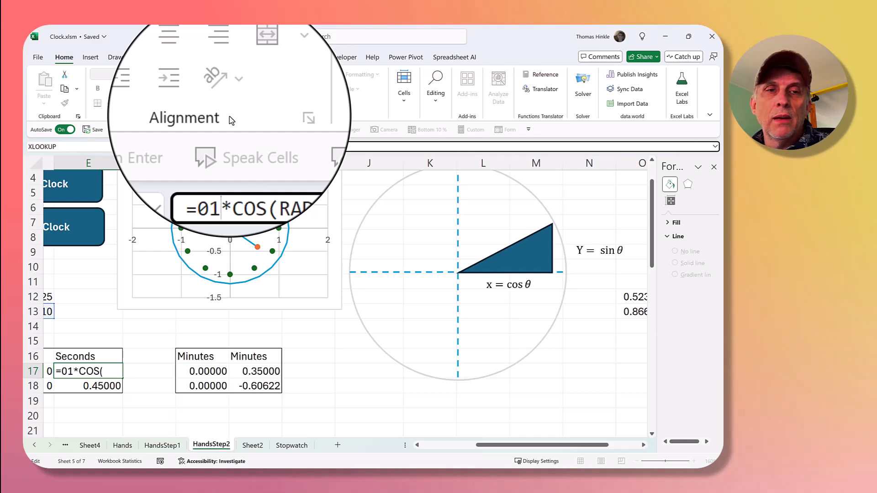
pyautogui.press('Return')
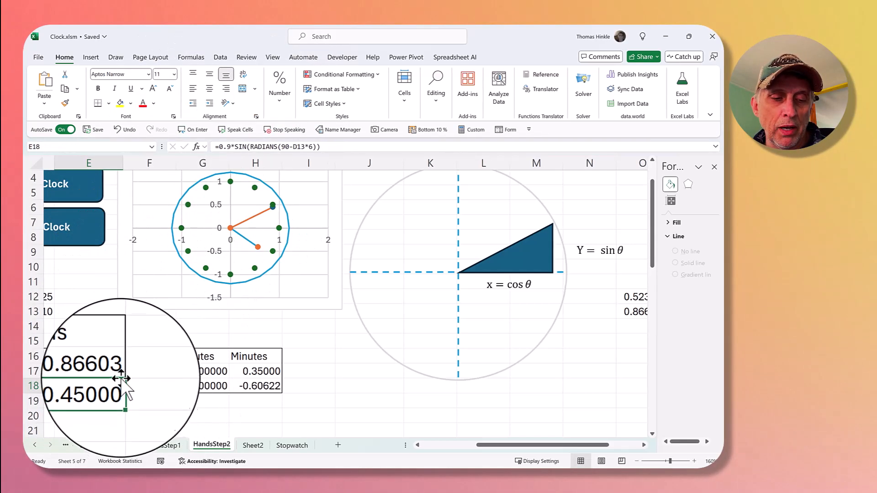
pyautogui.hotkey('ctrl', 'z')
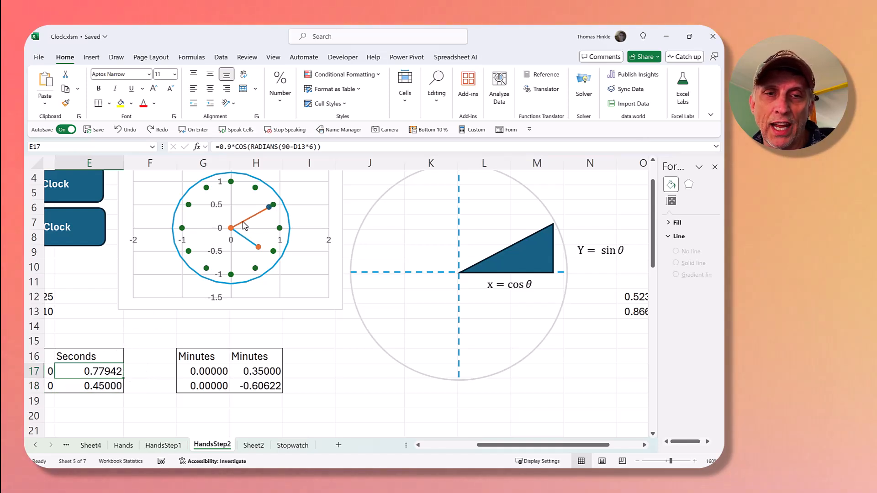
# Step: Enter =RADIANS(30) in cell P12 beside the existing radian value
pyautogui.moveTo(516, 449); pyautogui.dragTo(561, 449)
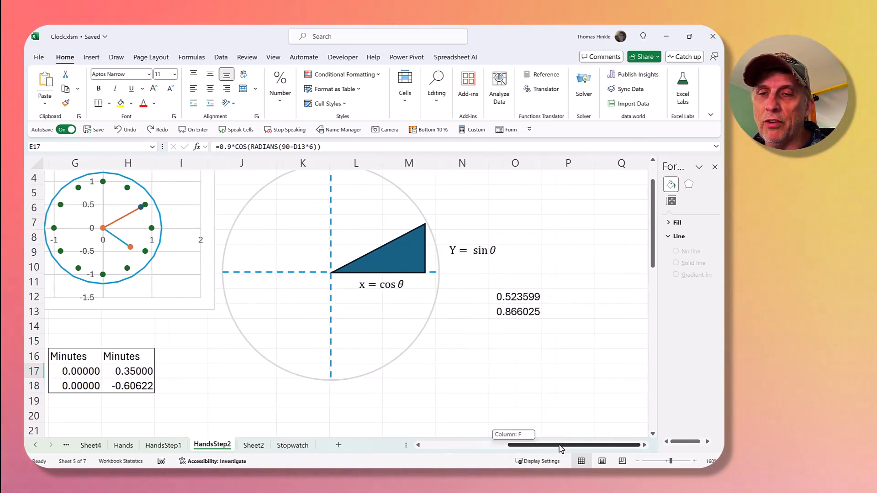
pyautogui.click(584, 297)
pyautogui.write('=')
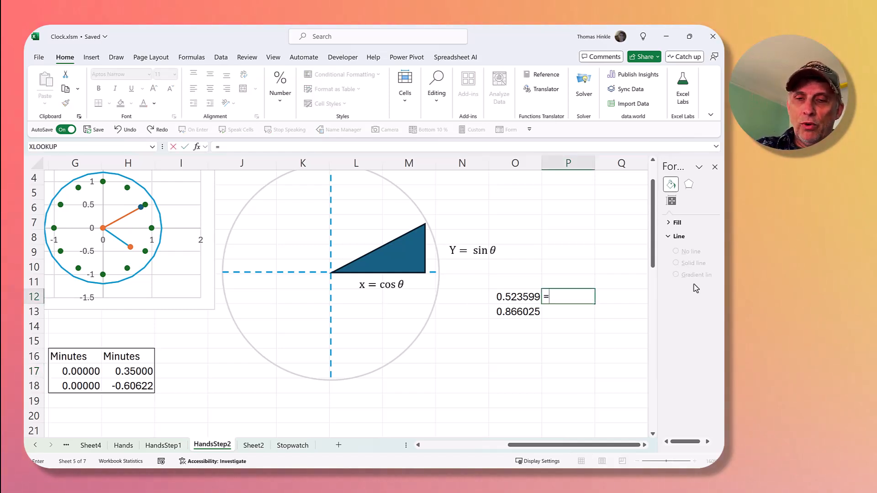
pyautogui.write('radians(')
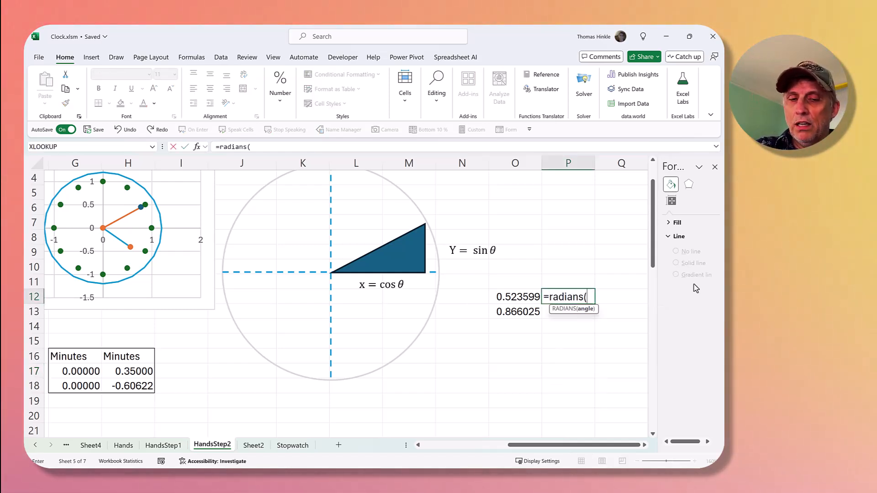
pyautogui.write('30)')
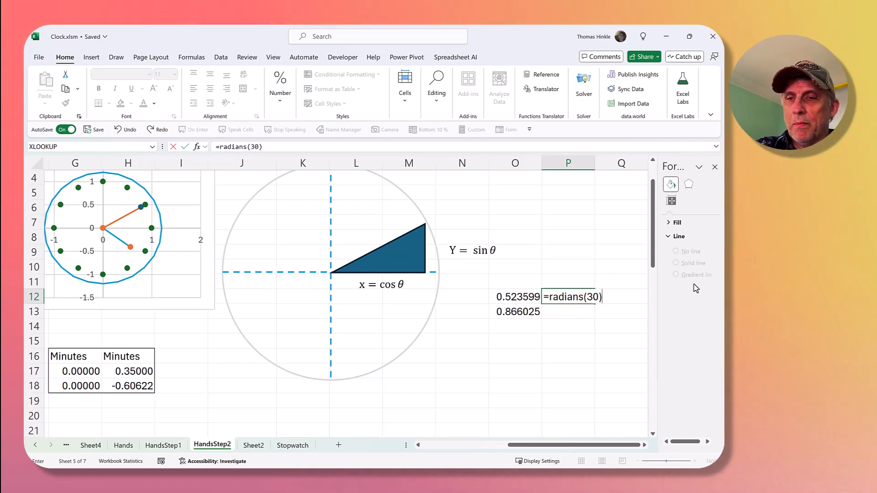
pyautogui.press('Return')
# Step: Enter =SIN(P12) in cell P13 to take the sine of the converted angle
pyautogui.write('=sin(')
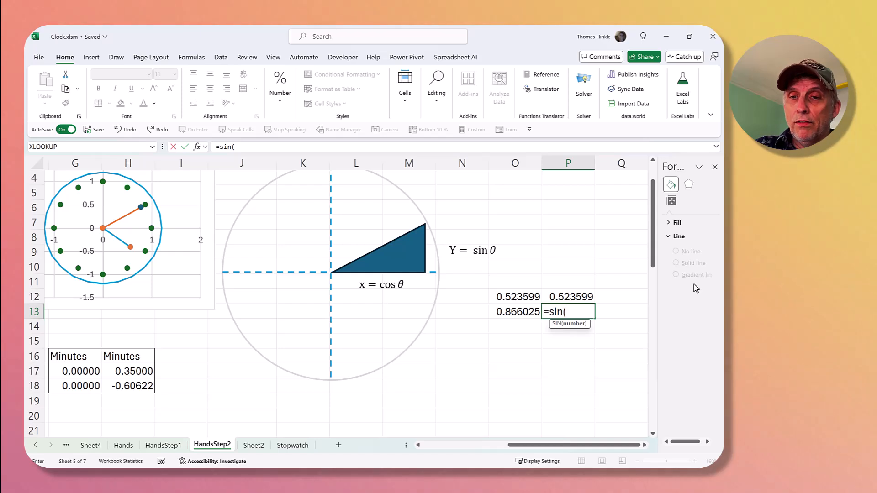
pyautogui.press('Up')
pyautogui.press('Return')
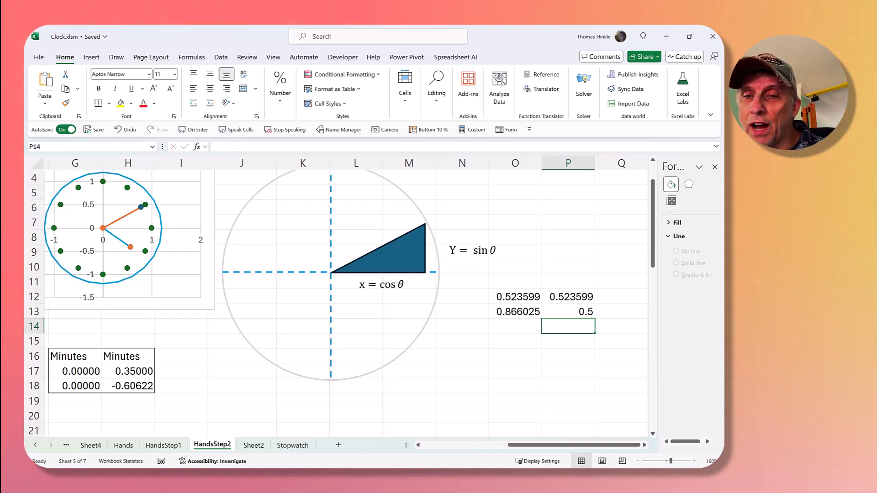
# Step: Enter =P13*.9 in cell P14 and compare it with the seconds hand's Y value in E18
pyautogui.write('=')
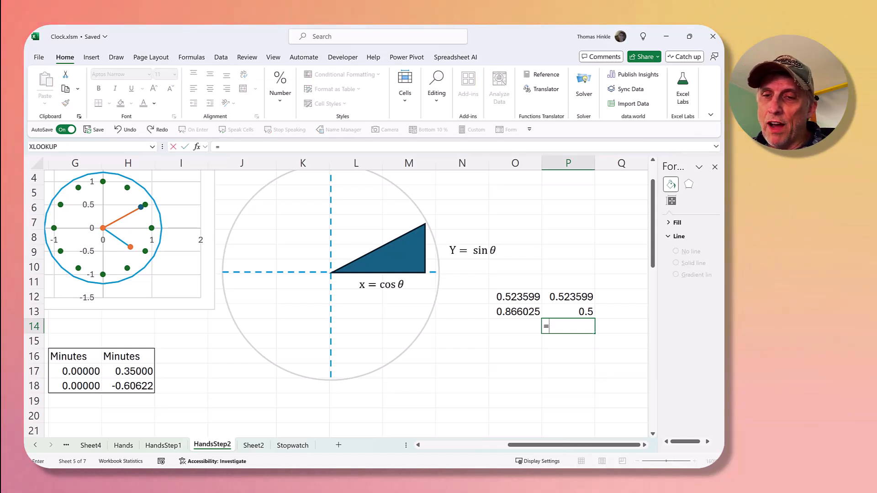
pyautogui.press('Up')
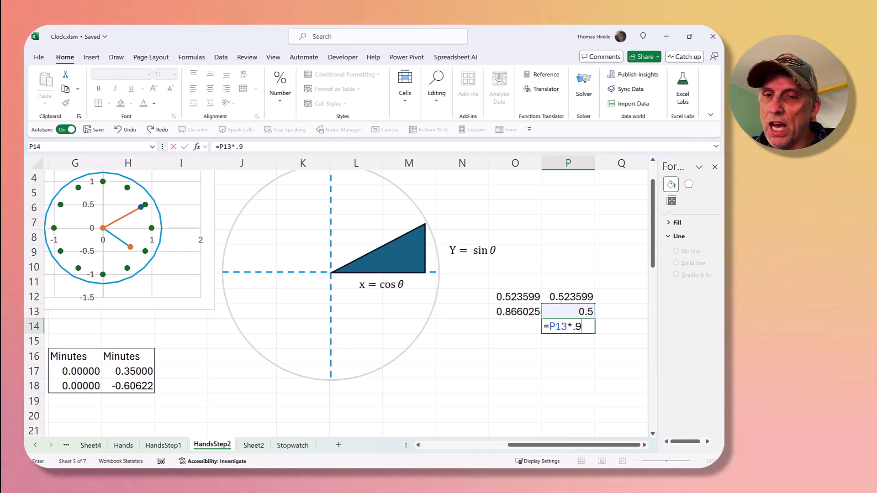
pyautogui.write('*.9')
pyautogui.press('Return')
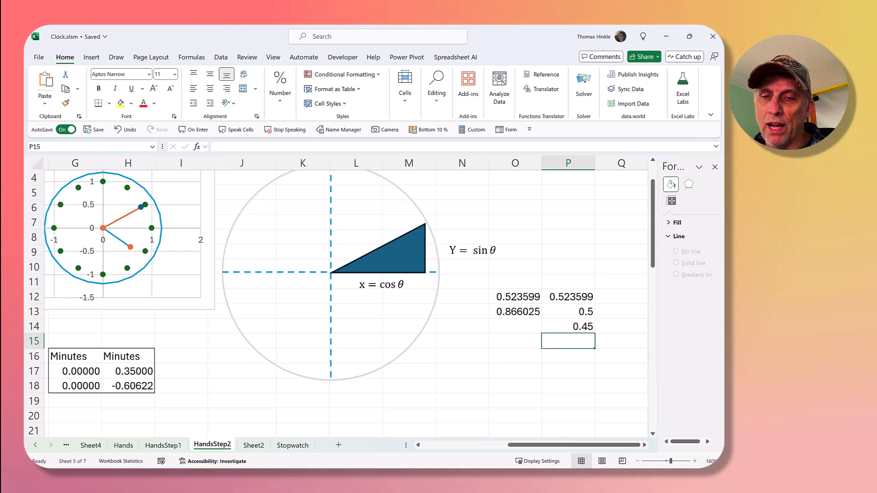
pyautogui.moveTo(524, 449); pyautogui.dragTo(440, 445)
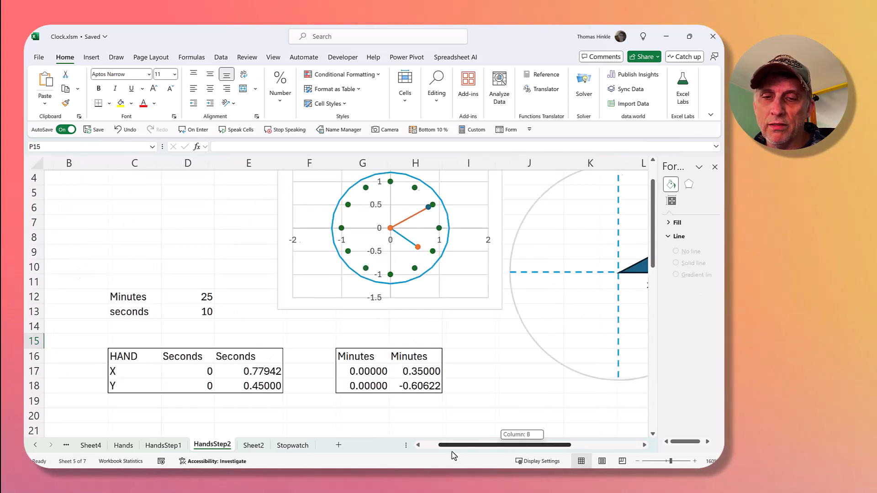
pyautogui.click(315, 387)
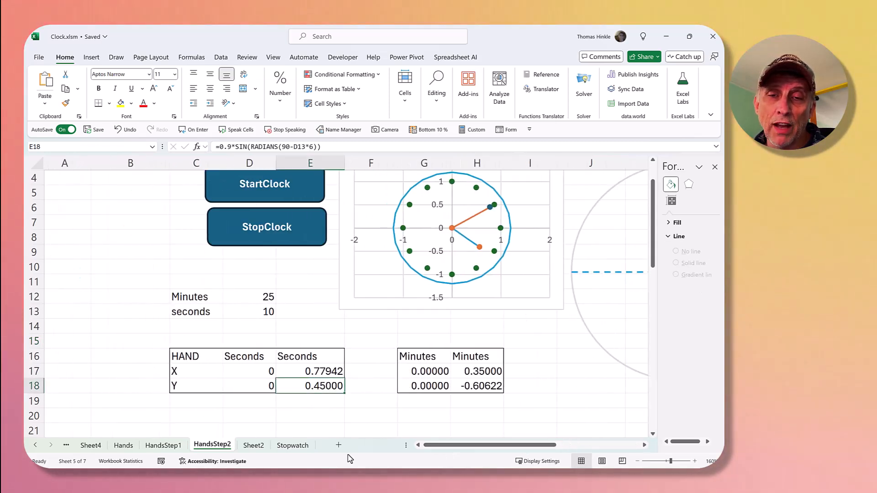
# Step: Clear the trial radian, cosine and sine calculations in columns O and P beside the unit circle
pyautogui.moveTo(445, 446); pyautogui.dragTo(538, 445)
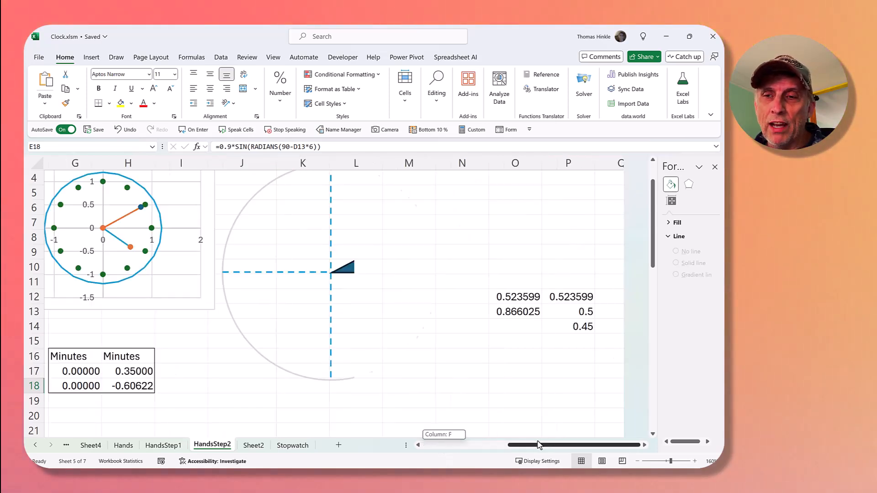
pyautogui.moveTo(505, 263); pyautogui.dragTo(617, 335)
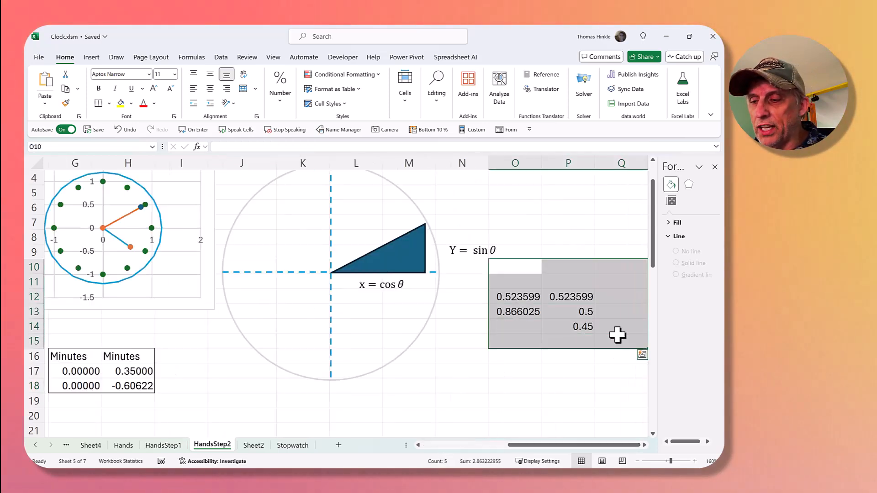
pyautogui.press('Delete')
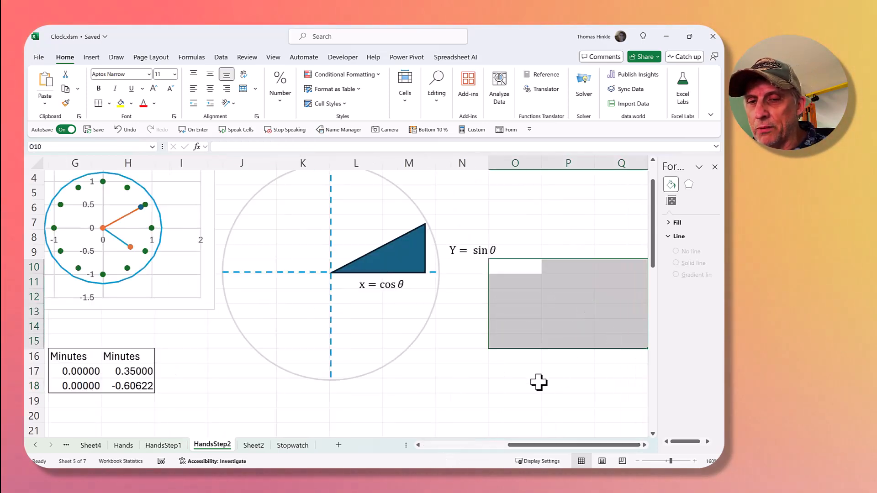
# Step: Compare the COS formulas and length multipliers of the seconds hand in E17 and the minutes hand in H17
pyautogui.click(479, 446)
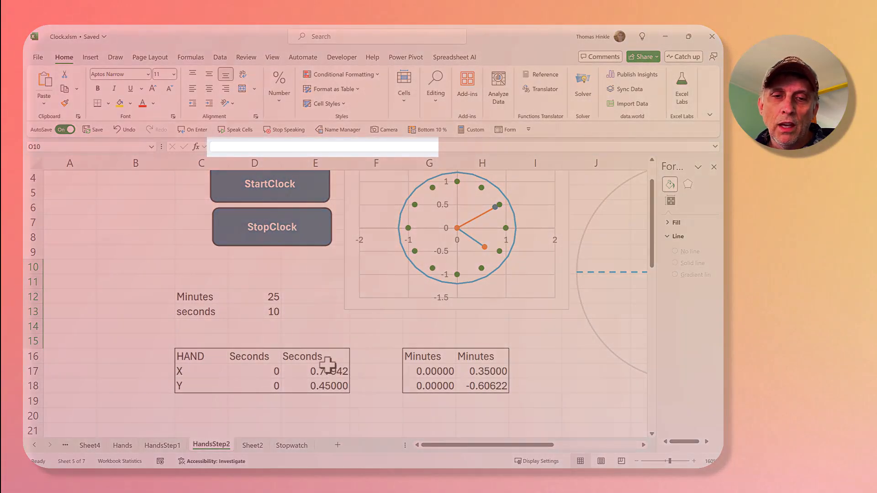
pyautogui.click(328, 369)
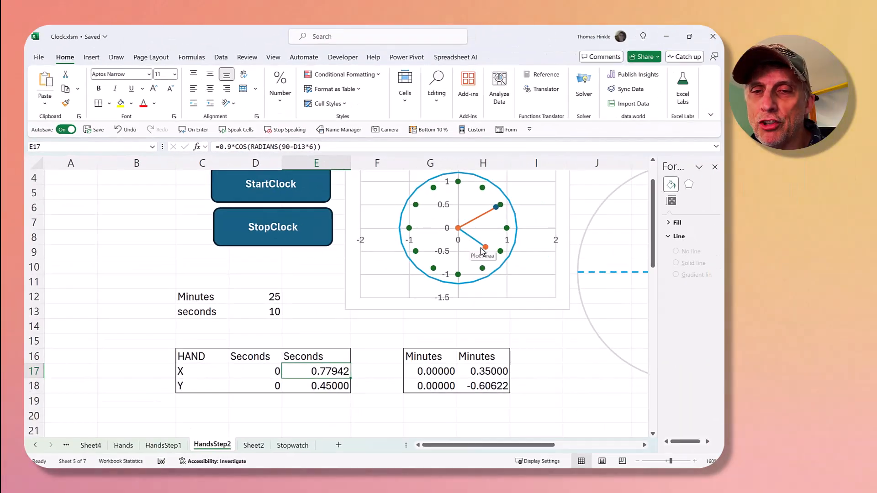
pyautogui.click(483, 370)
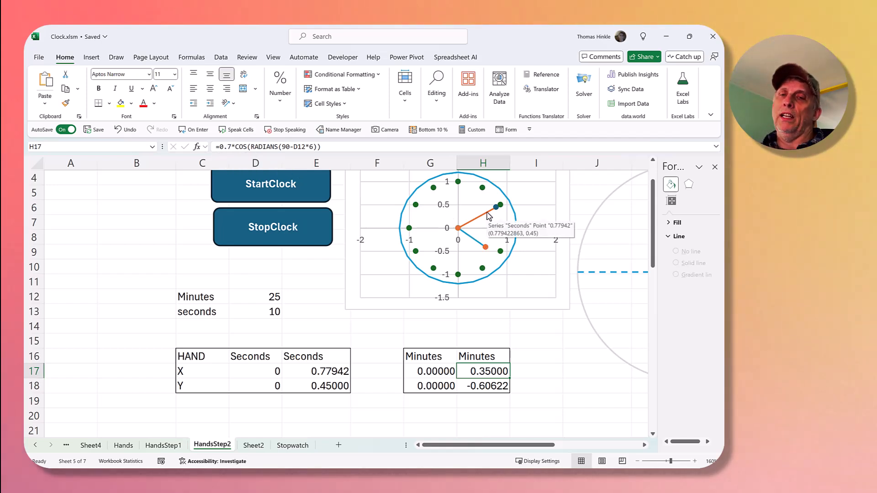
pyautogui.moveTo(463, 232)
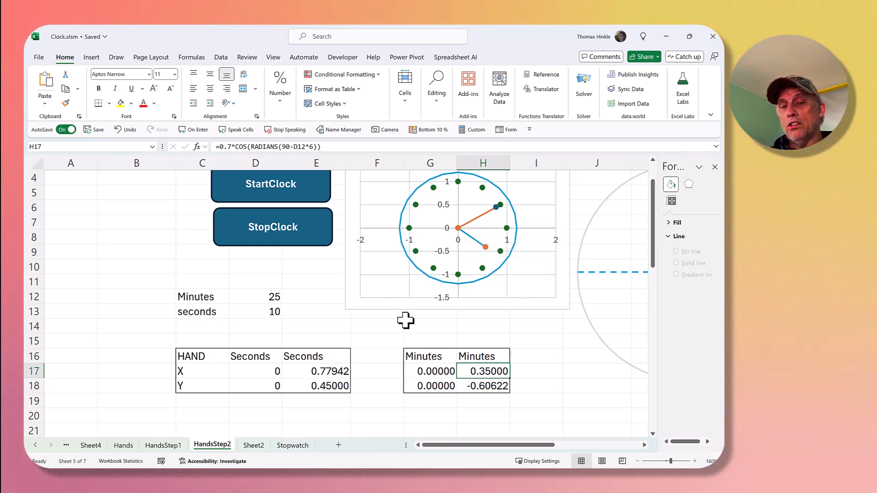
pyautogui.click(320, 372)
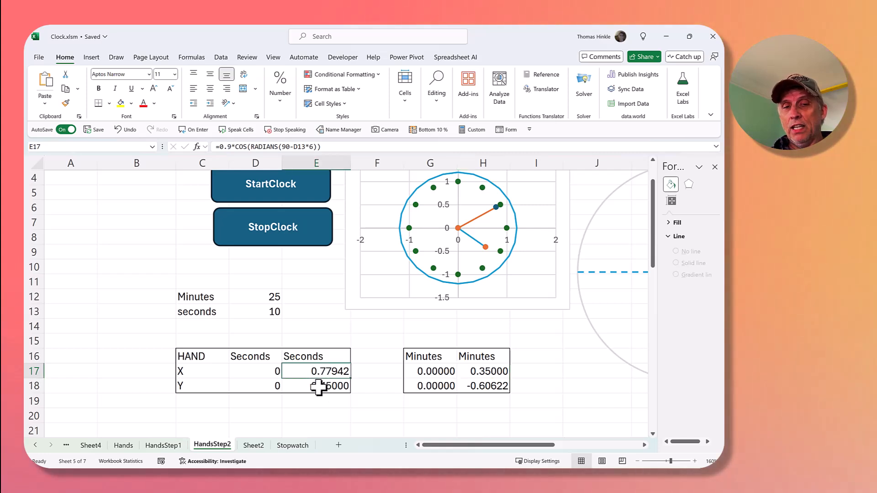
# Step: Set the seconds value in D13 first to 15 and finally to 20 to move the seconds hand
pyautogui.click(279, 314)
pyautogui.write('15')
pyautogui.press('Return')
pyautogui.press('Up')
pyautogui.write('2')
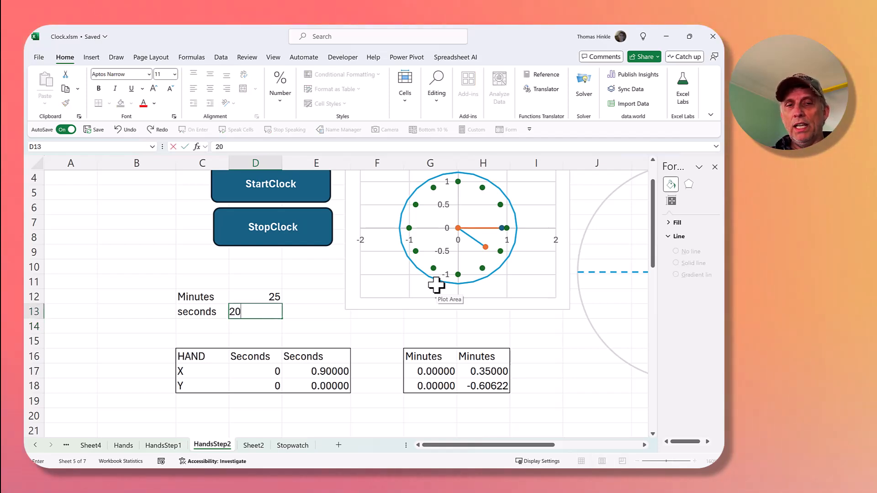
pyautogui.press('Return')
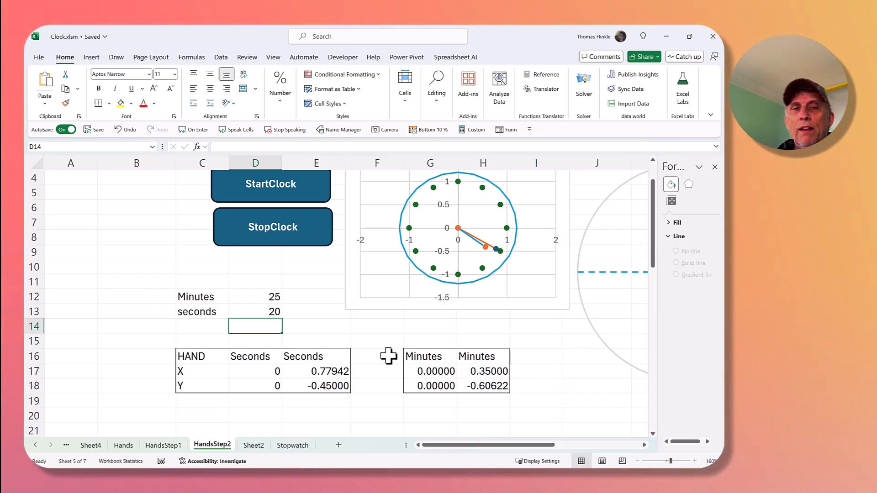
# Step: Review E17's formula and examine how the Clock Numbers and Clock Perimeter tables relate to the clock chart
pyautogui.click(340, 371)
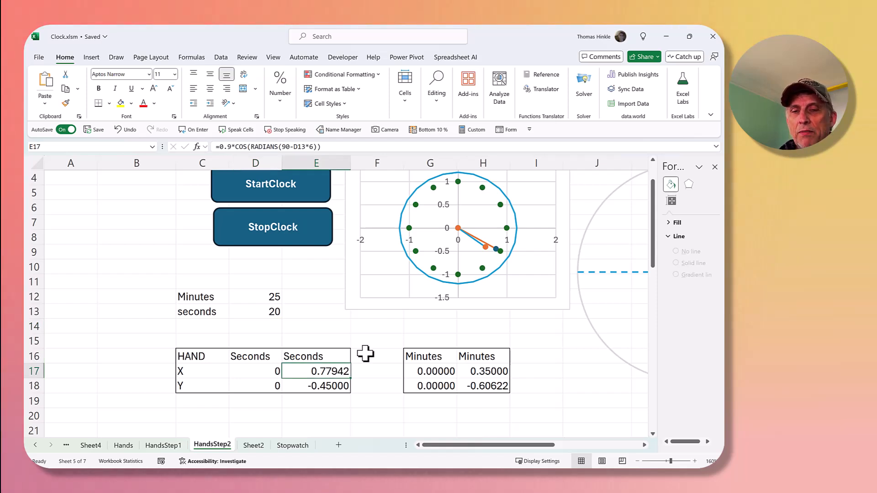
pyautogui.scroll(-1, 366, 354)
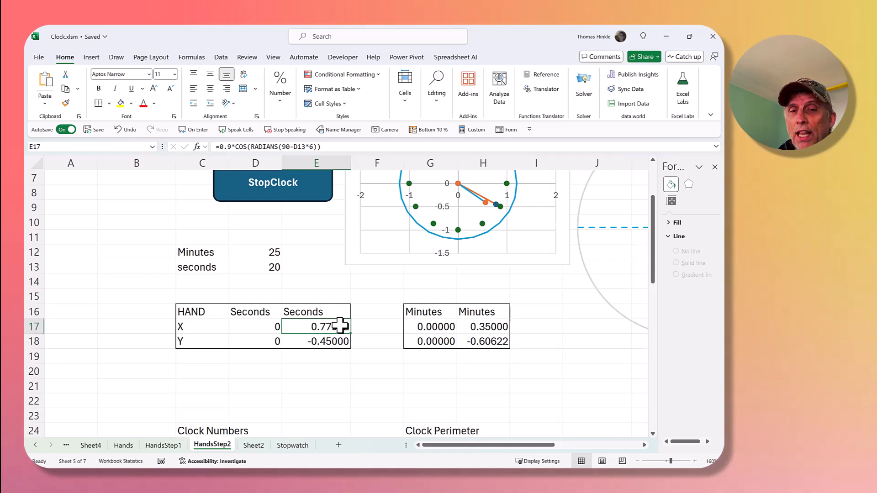
pyautogui.scroll(-2, 340, 325)
pyautogui.scroll(3, 340, 325)
pyautogui.scroll(-2, 410, 338)
pyautogui.scroll(-2, 326, 347)
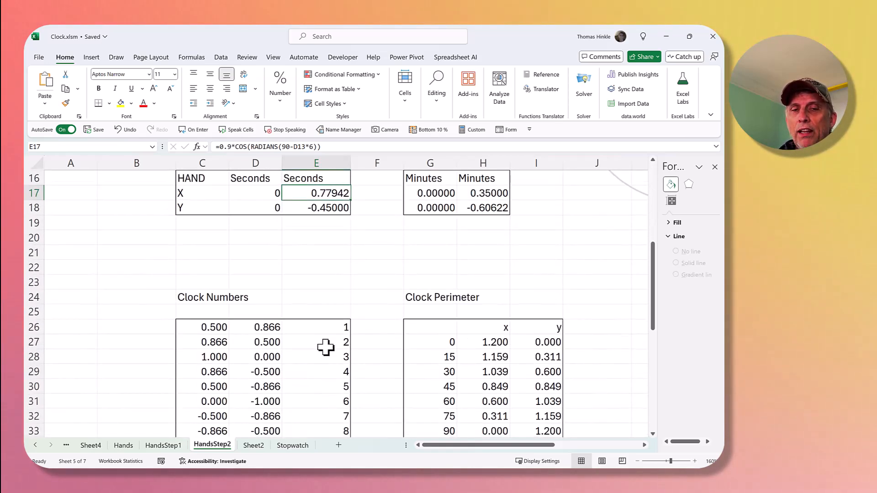
pyautogui.scroll(-3, 325, 347)
pyautogui.scroll(1, 325, 338)
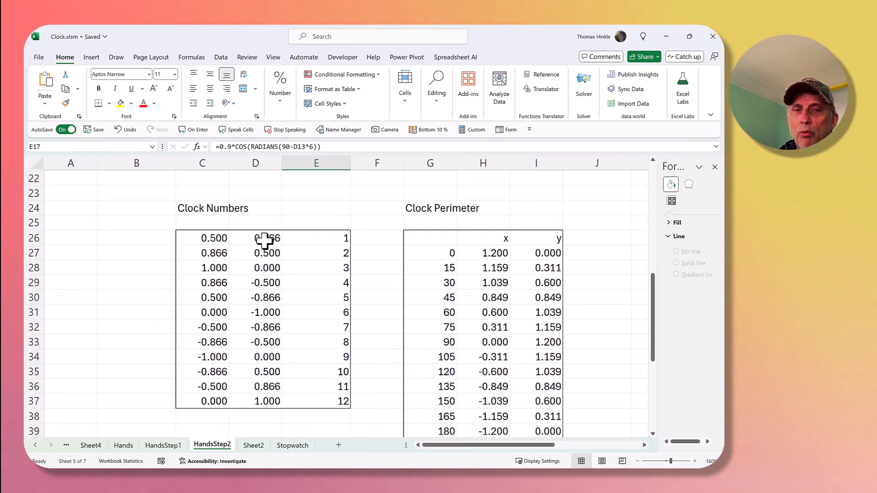
pyautogui.scroll(7, 210, 240)
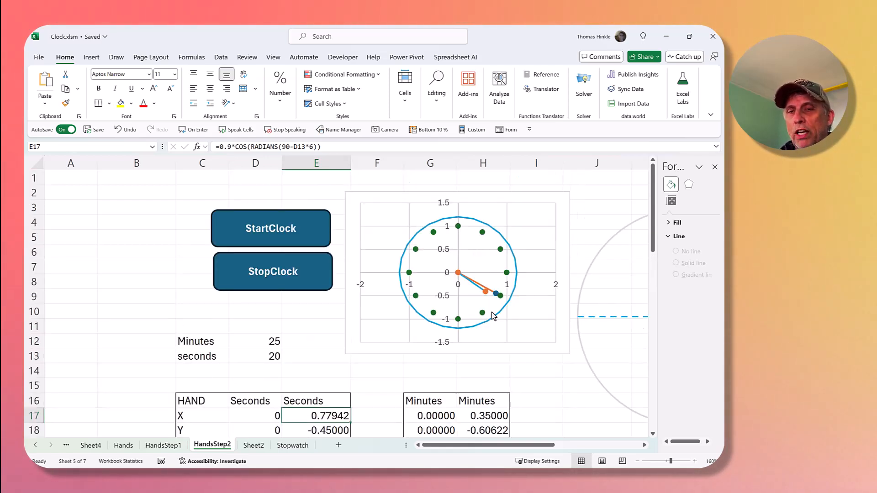
pyautogui.scroll(-6, 313, 323)
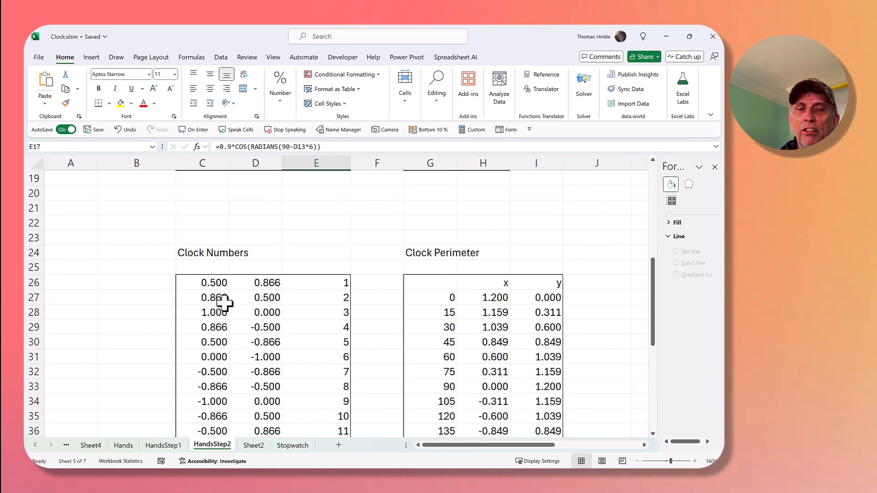
# Step: Compare the x and y coordinates of numbers 1 to 3 in the Clock Numbers table with the green dots on the chart
pyautogui.click(209, 283)
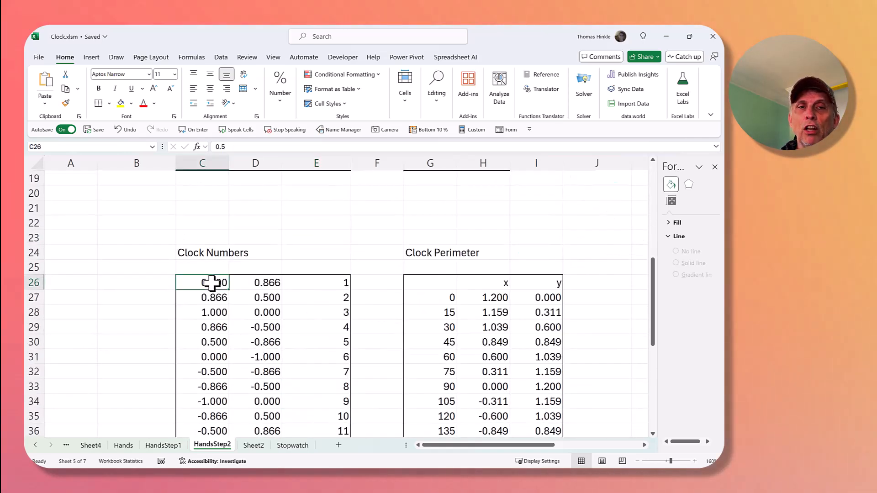
pyautogui.click(259, 282)
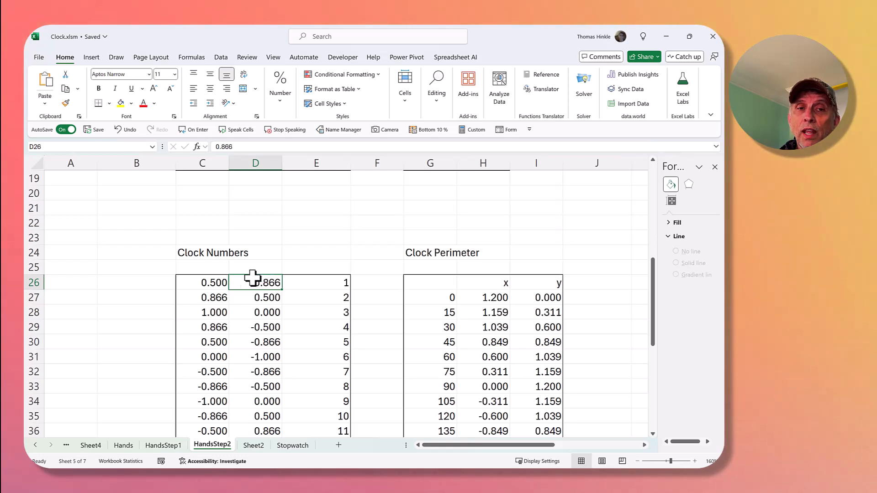
pyautogui.click(195, 294)
pyautogui.click(263, 299)
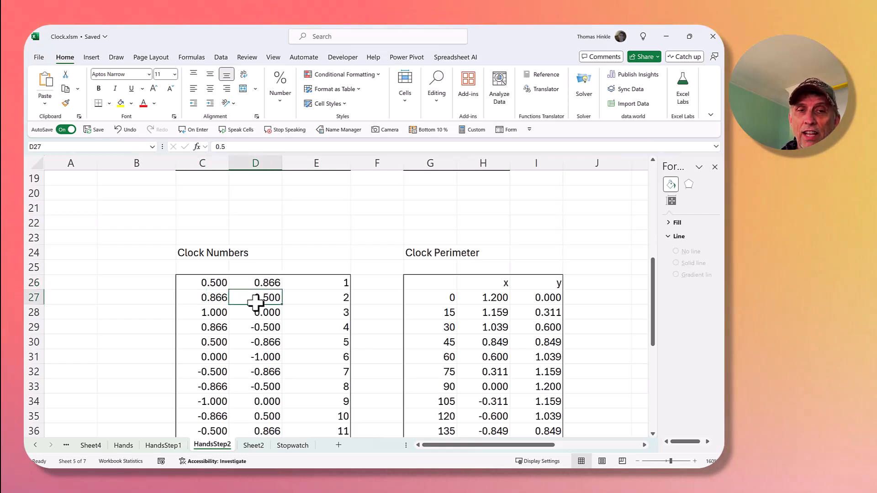
pyautogui.click(213, 313)
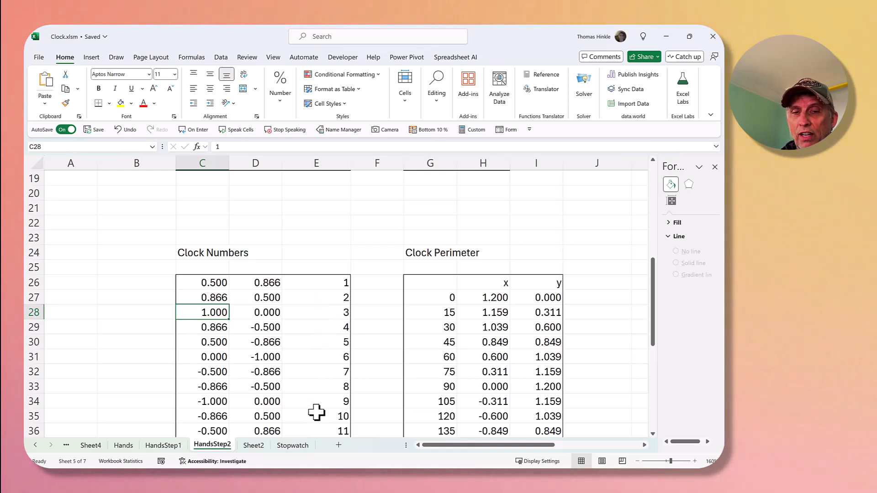
pyautogui.scroll(-2, 316, 411)
pyautogui.scroll(3, 323, 335)
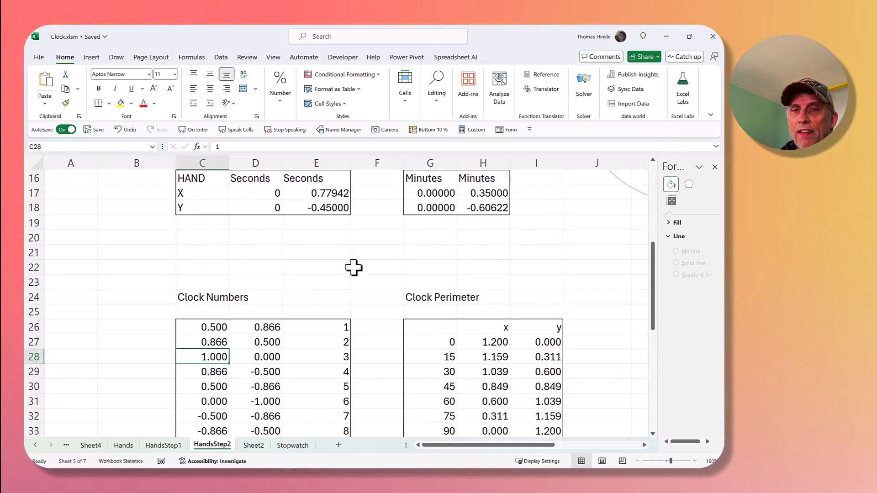
pyautogui.scroll(5, 352, 280)
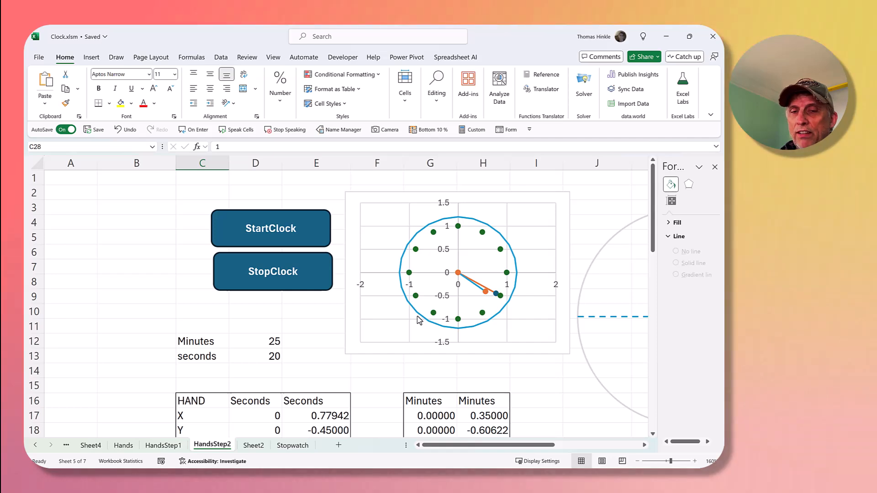
# Step: Examine the Clock Perimeter COS formula in H27 and relate its 1.2 multiplier to the circle around the clock numbers
pyautogui.scroll(-6, 411, 347)
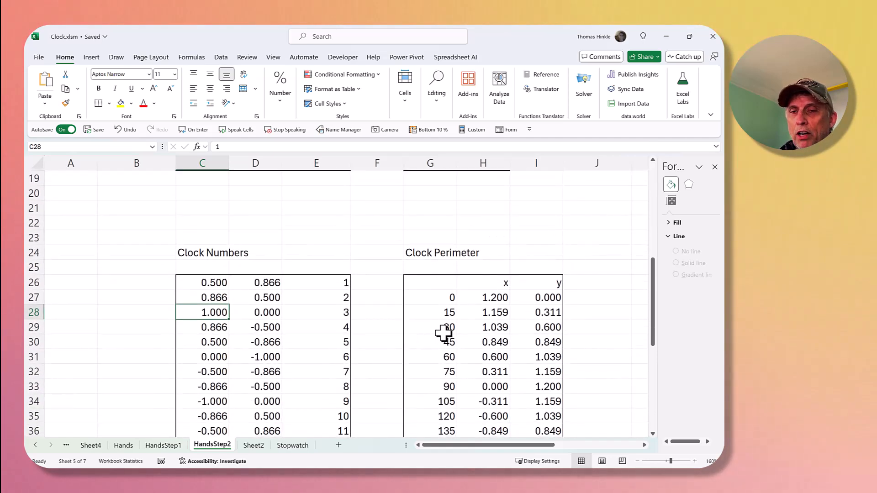
pyautogui.click(495, 298)
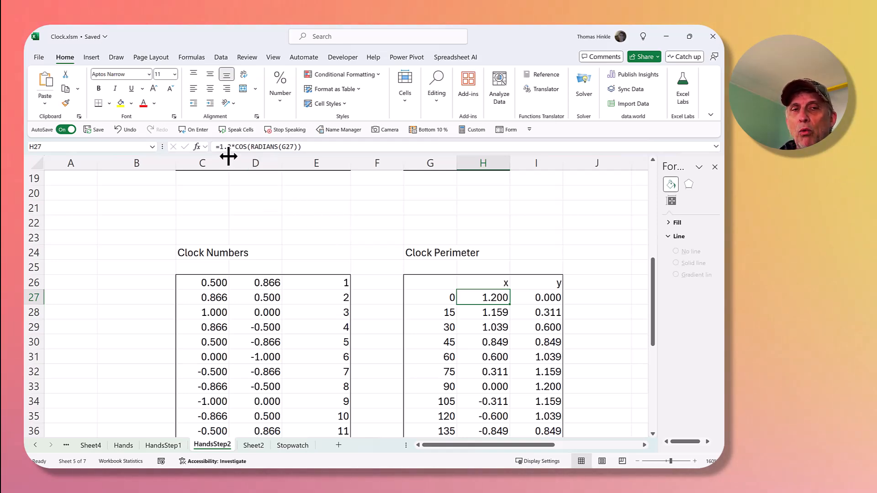
pyautogui.scroll(6, 489, 238)
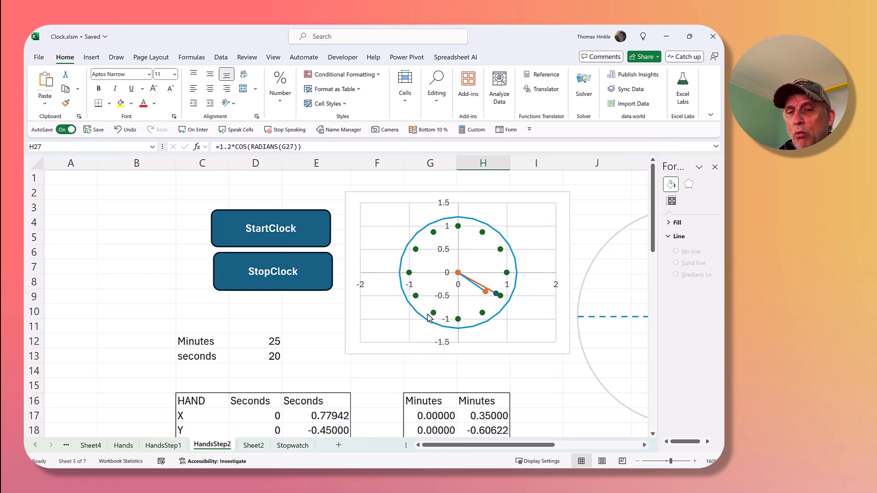
pyautogui.scroll(-5, 430, 319)
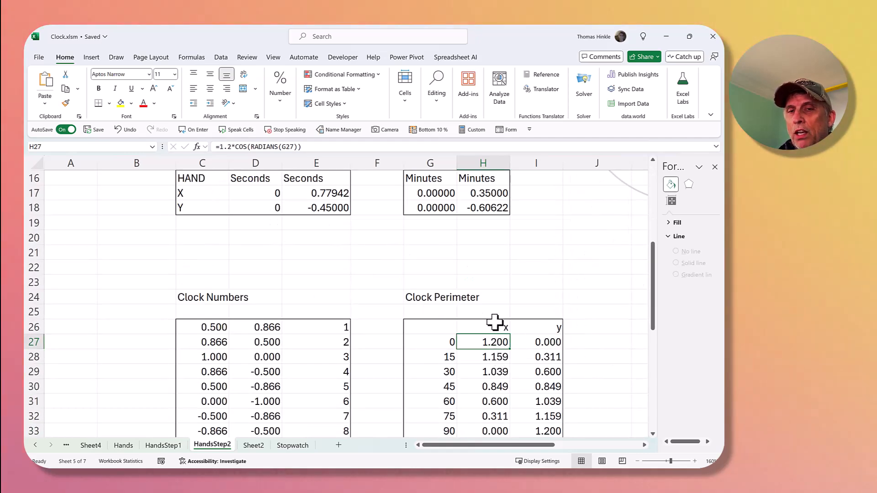
pyautogui.scroll(2, 494, 322)
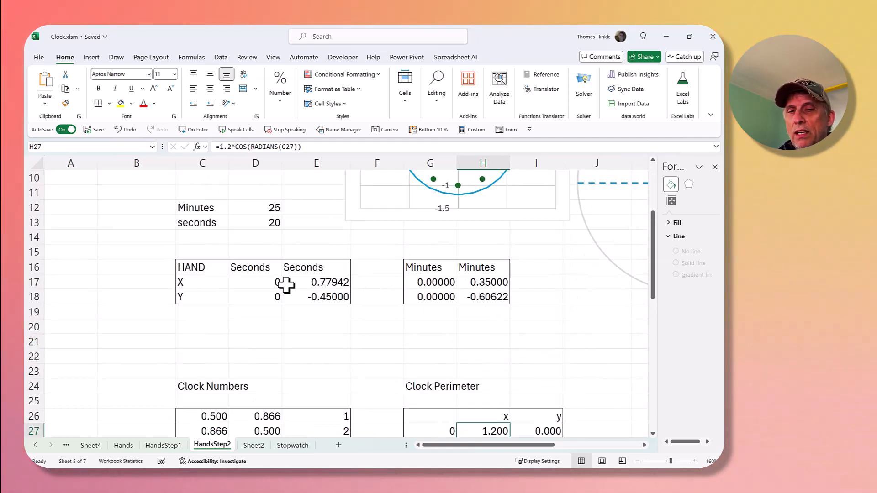
pyautogui.scroll(-3, 303, 372)
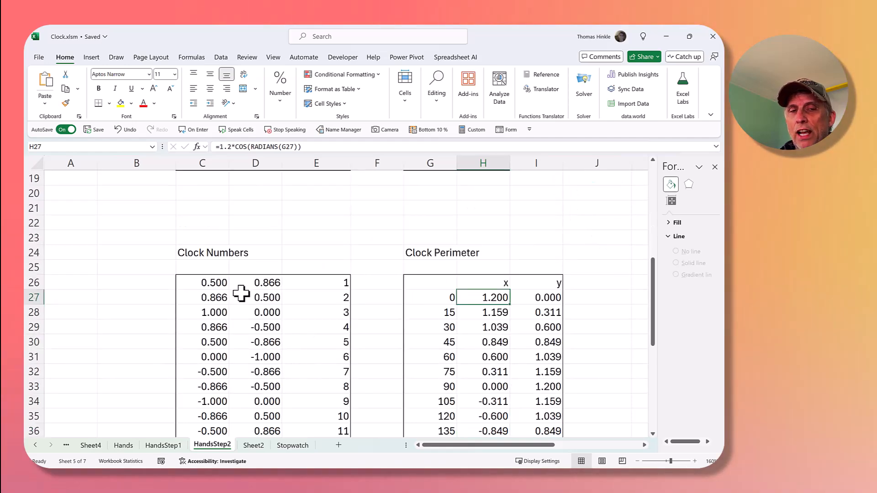
pyautogui.scroll(6, 241, 298)
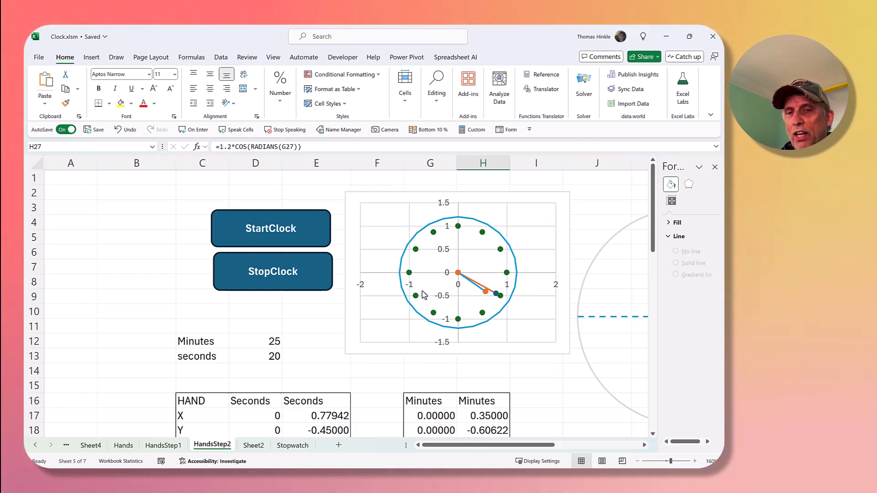
pyautogui.scroll(-2, 443, 314)
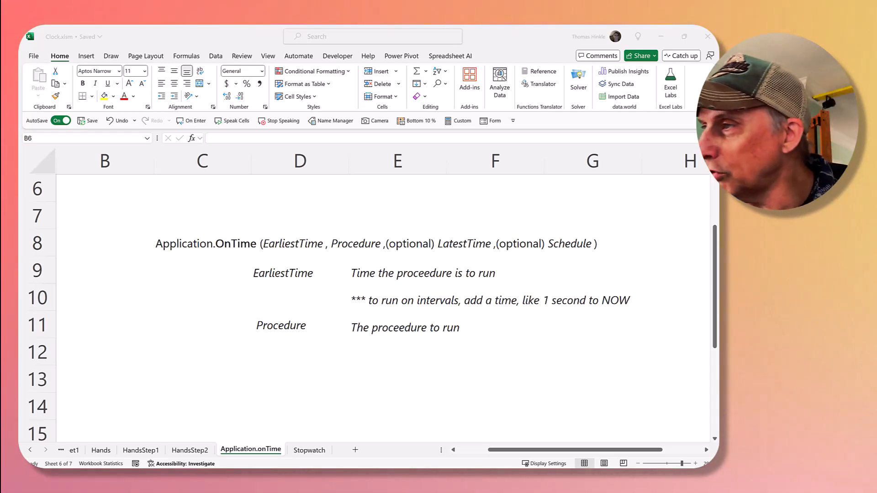
# Step: Open the Visual Basic editor and position its window over the Application.onTime sheet so the modClock code is fully visible
pyautogui.hotkey('alt', 'F11')
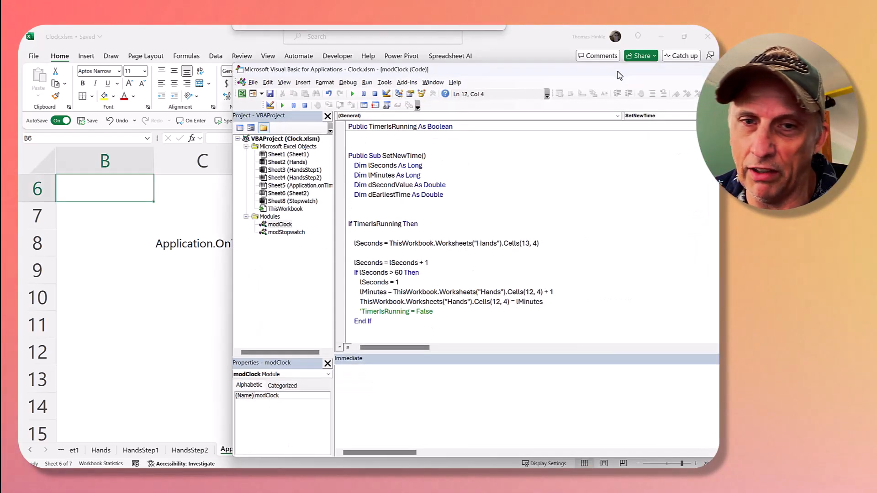
pyautogui.moveTo(458, 66); pyautogui.dragTo(413, 73)
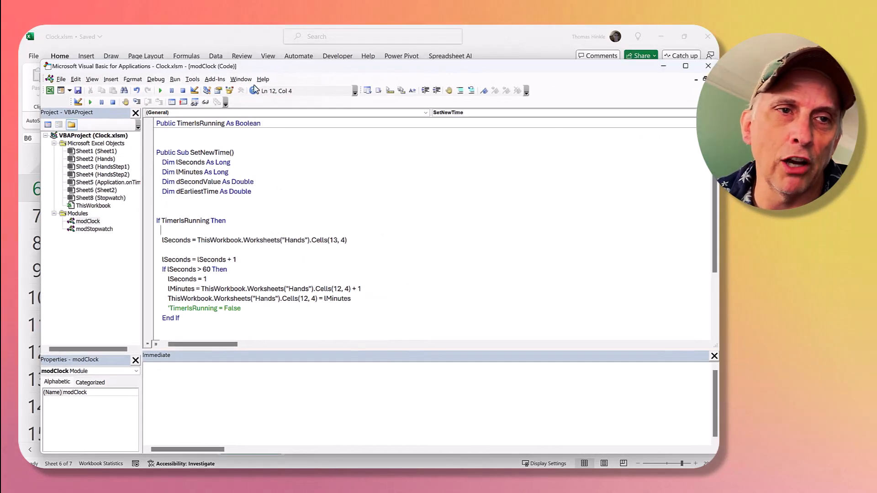
pyautogui.moveTo(40, 160); pyautogui.dragTo(240, 160)
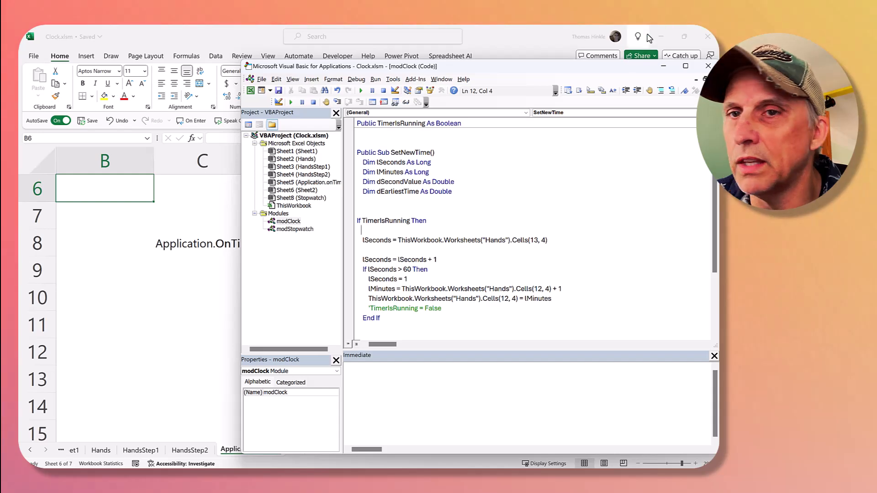
pyautogui.moveTo(596, 69); pyautogui.dragTo(458, 68)
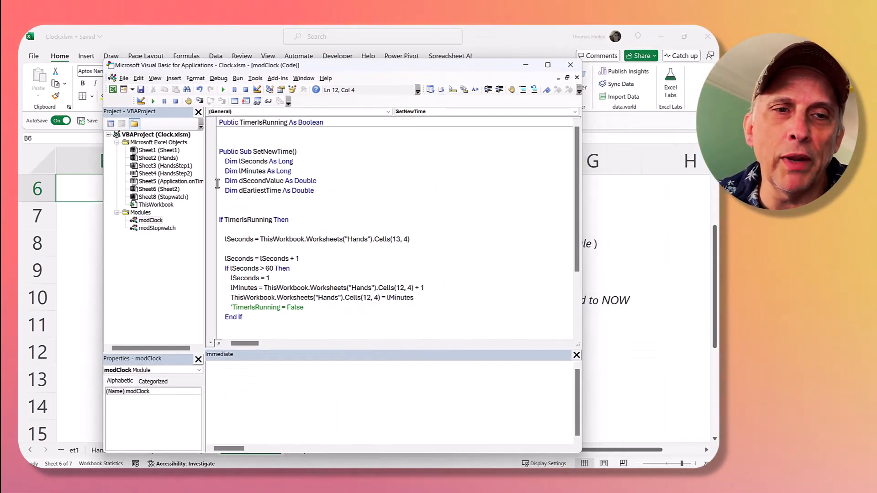
# Step: Review the TimerIsRunning declaration and the SetNewTime procedure in modClock, from its variables to the Application.OnTime call
pyautogui.doubleClick(269, 122)
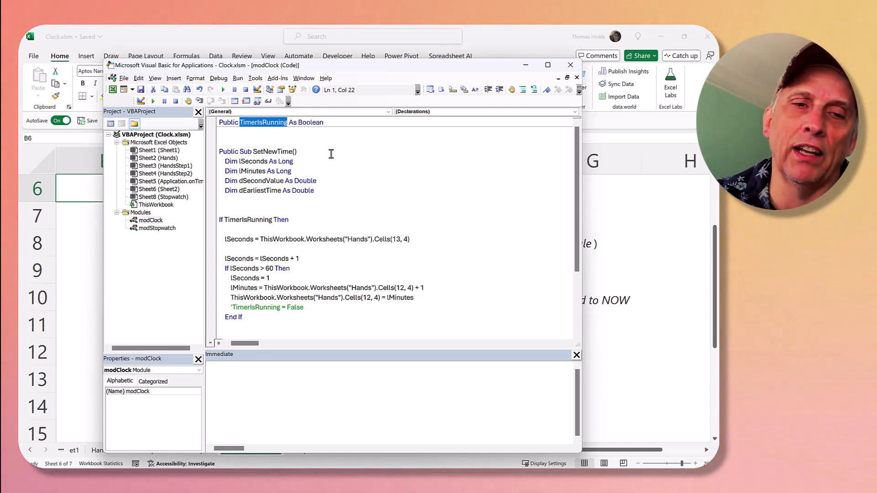
pyautogui.click(261, 162)
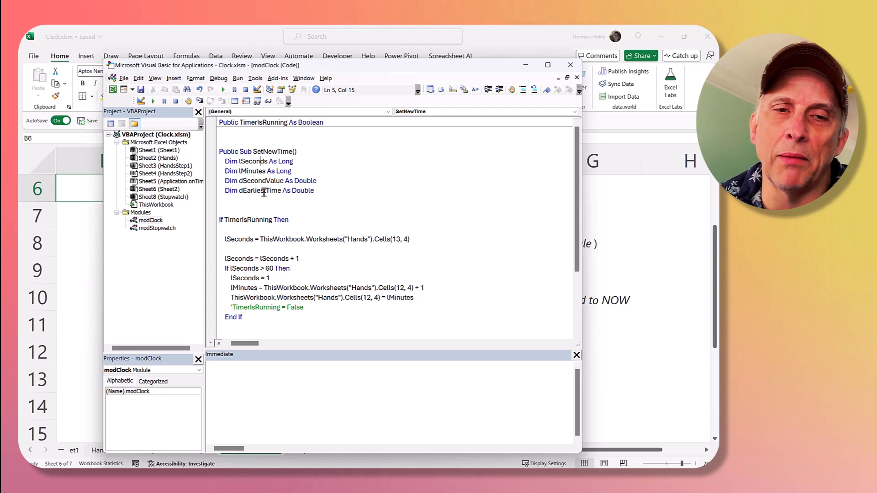
pyautogui.scroll(-1, 316, 199)
pyautogui.scroll(-1, 315, 200)
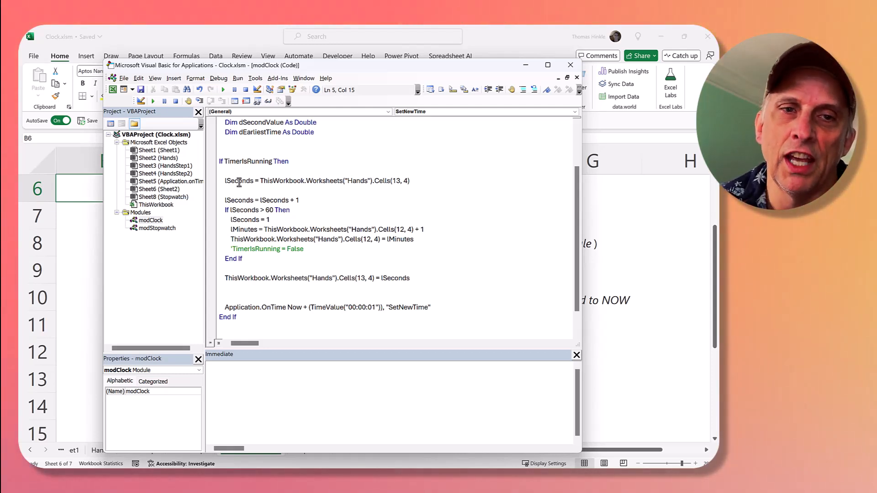
pyautogui.scroll(-1, 242, 185)
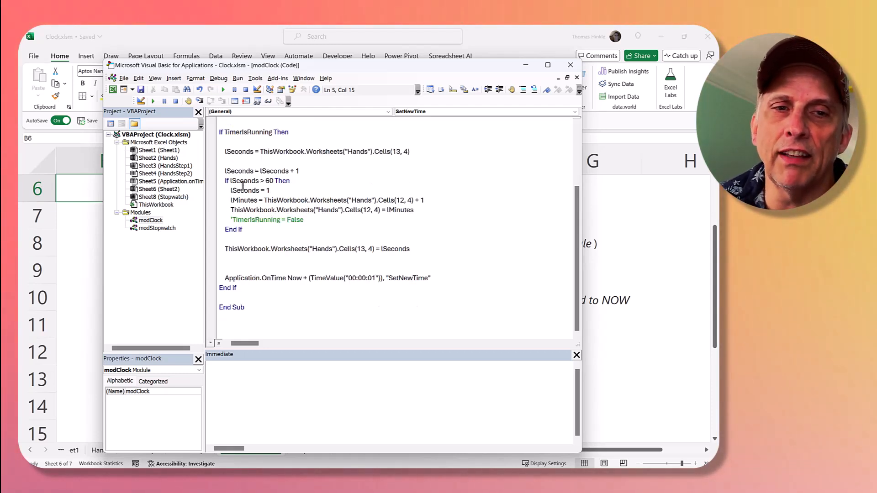
pyautogui.doubleClick(234, 152)
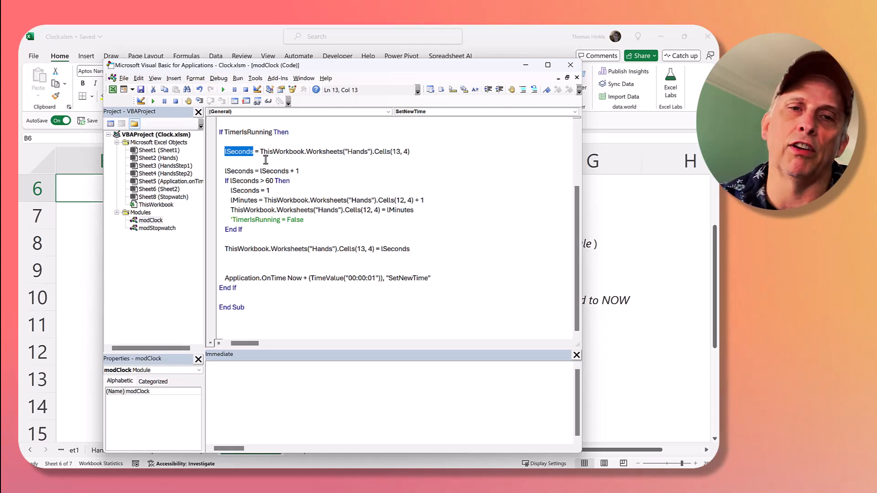
pyautogui.click(301, 176)
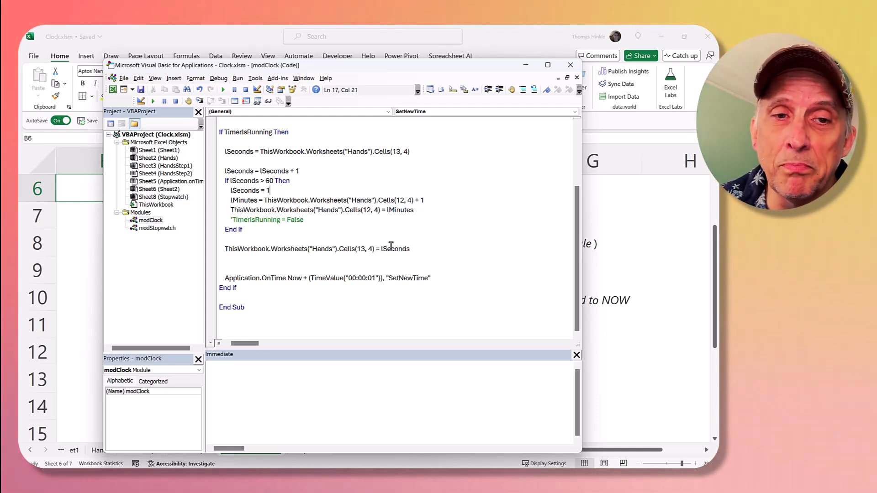
pyautogui.click(233, 261)
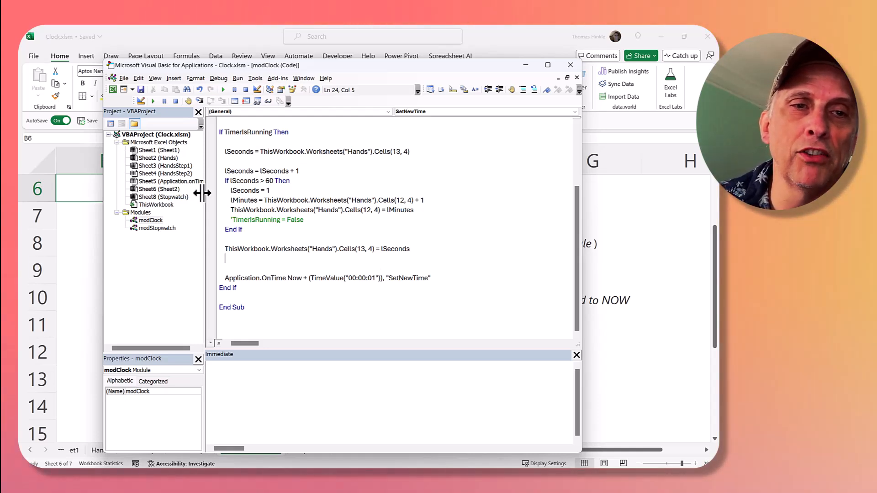
# Step: Open the code of the Hands sheet and examine how StartClock and StopClock set TimerIsRunning
pyautogui.doubleClick(169, 158)
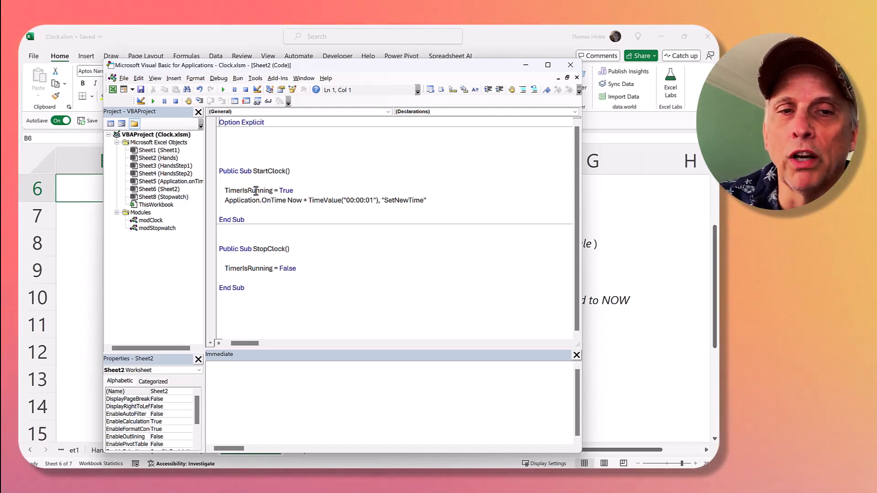
pyautogui.click(292, 191)
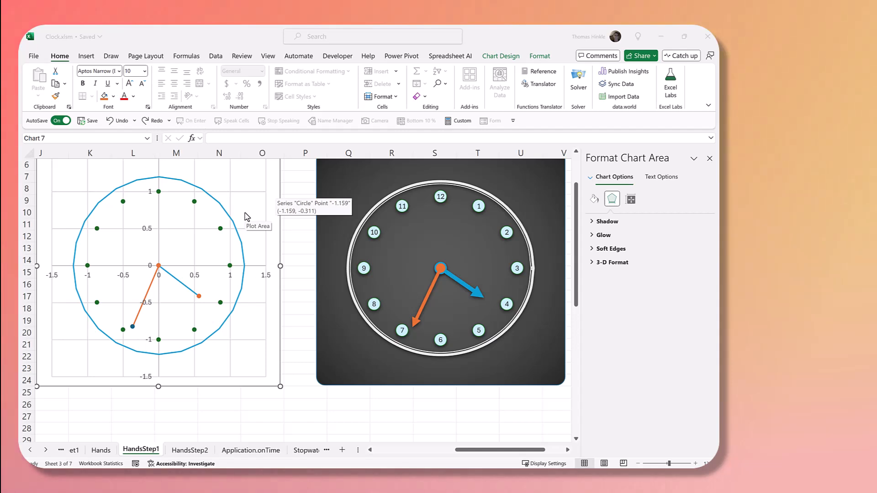
# Step: Apply the dark grey gradient chart style to the plain clock chart on the HandsStep1 sheet
pyautogui.scroll(1, 192, 267)
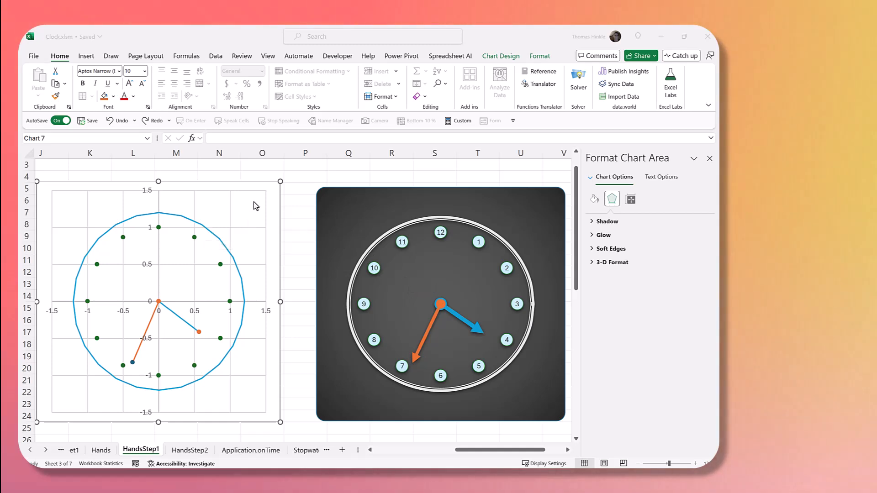
pyautogui.click(271, 194)
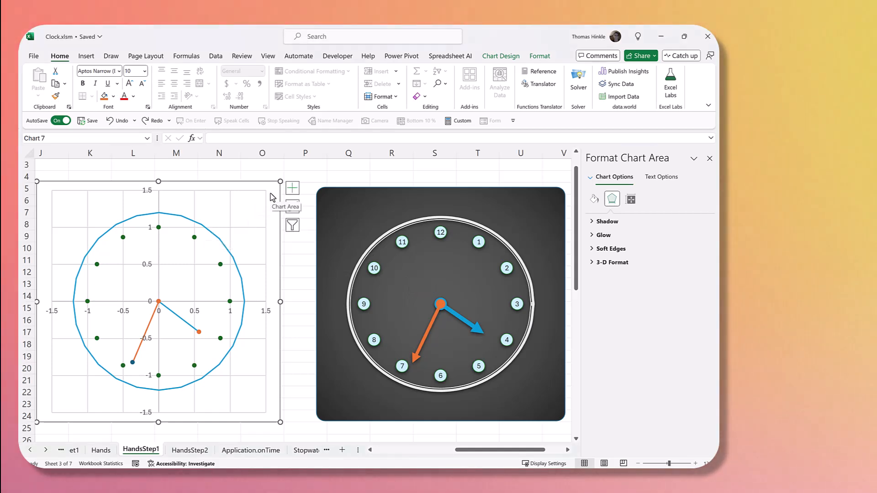
pyautogui.click(498, 57)
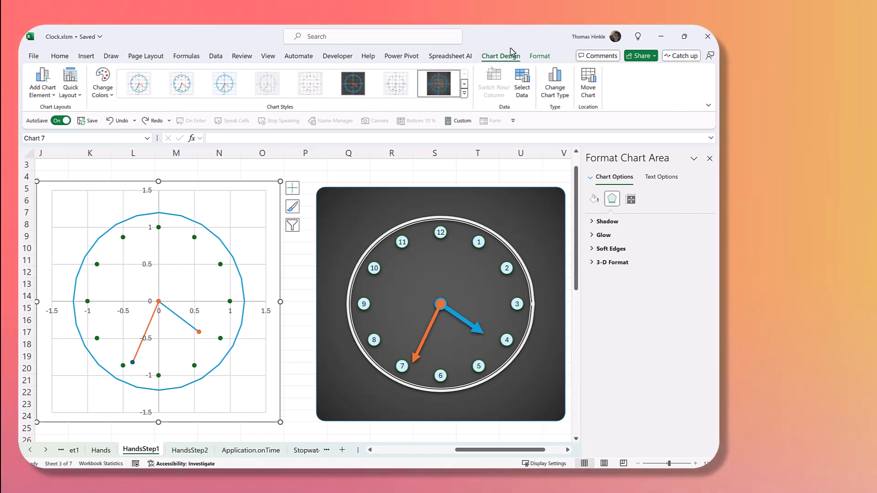
pyautogui.click(441, 84)
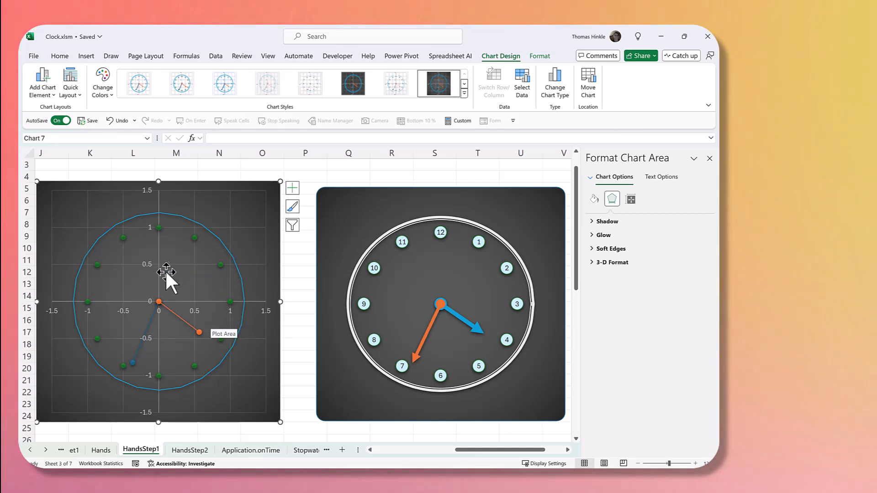
# Step: Delete the vertical and horizontal axes from the newly styled clock chart
pyautogui.click(149, 263)
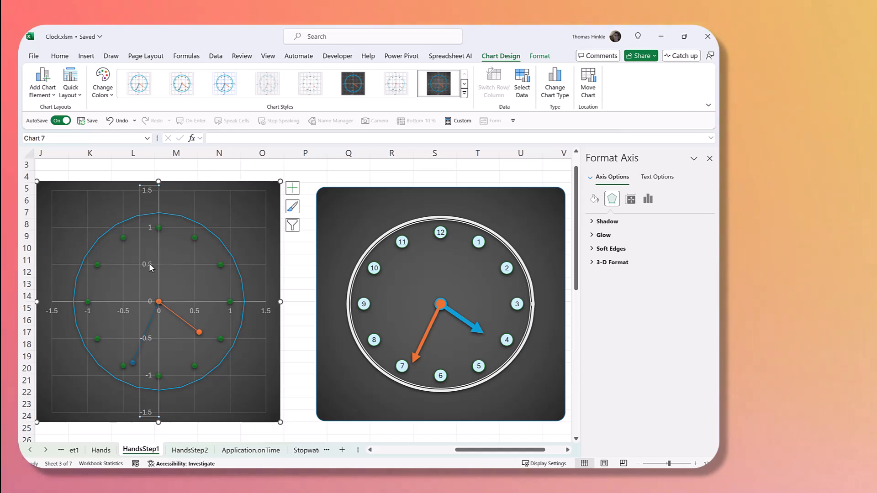
pyautogui.press('Delete')
pyautogui.click(122, 312)
pyautogui.press('Delete')
# Step: Remove the horizontal and vertical gridlines from the dark clock chart
pyautogui.click(138, 267)
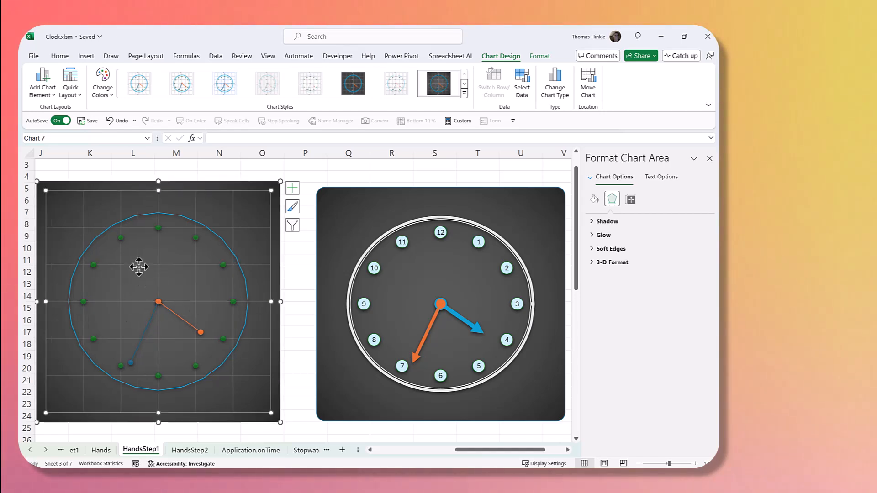
pyautogui.click(138, 265)
pyautogui.press('Delete')
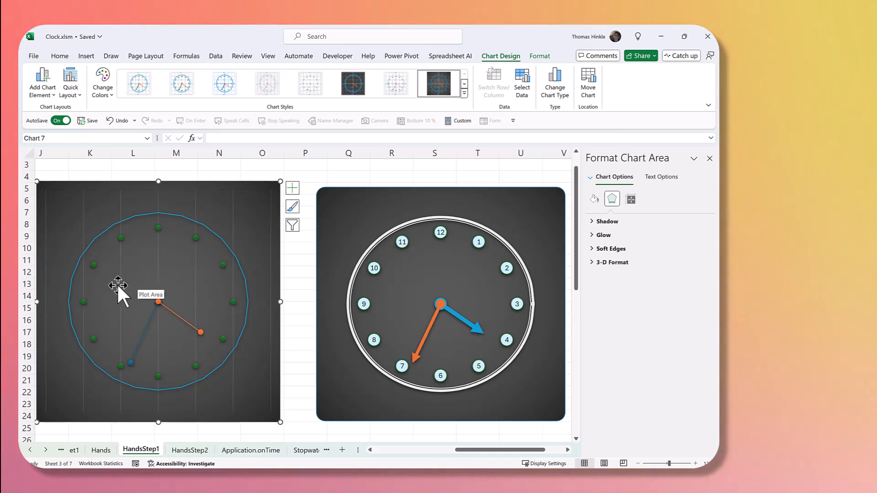
pyautogui.click(117, 284)
pyautogui.click(120, 275)
pyautogui.press('Delete')
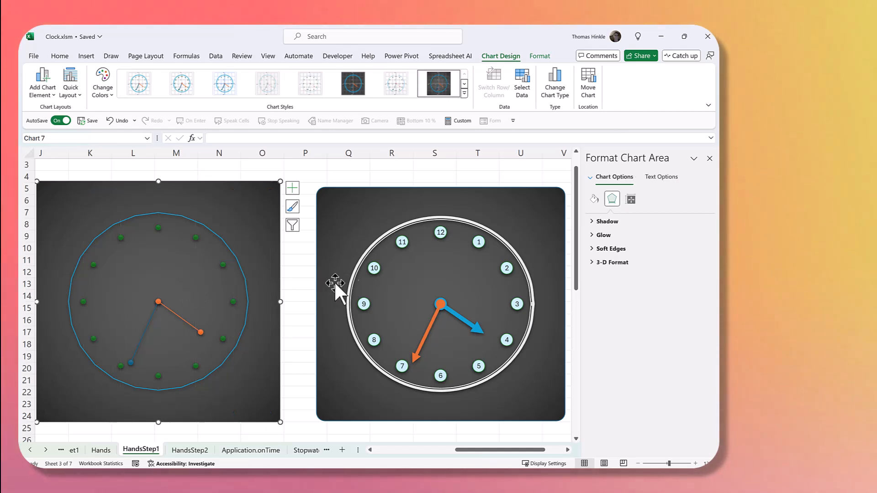
# Step: Give the clock's Perimeter series a solid white line
pyautogui.click(242, 268)
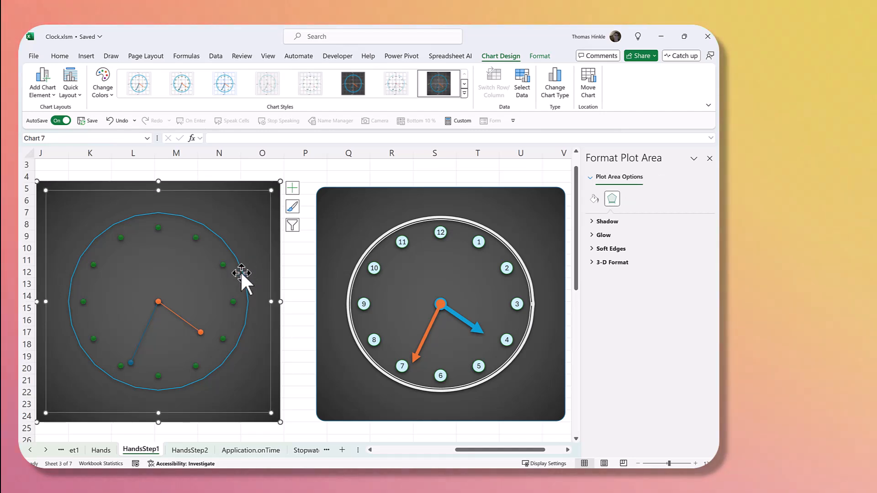
pyautogui.rightClick(241, 270)
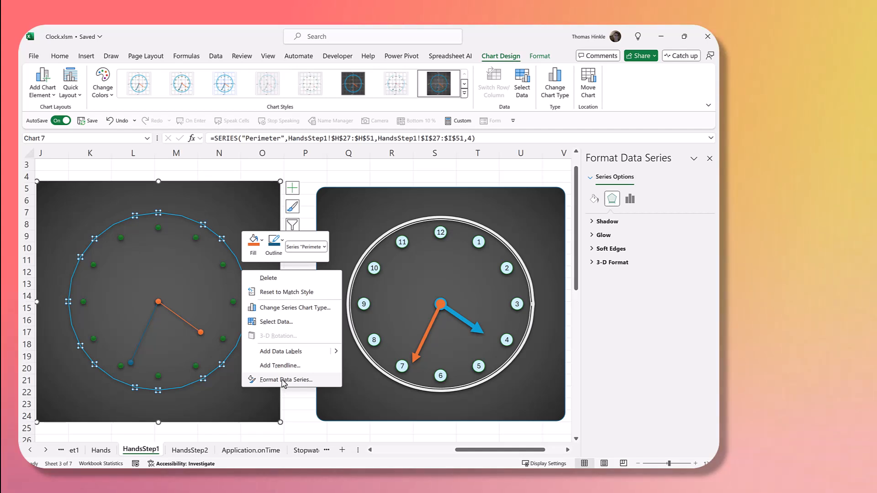
pyautogui.click(284, 380)
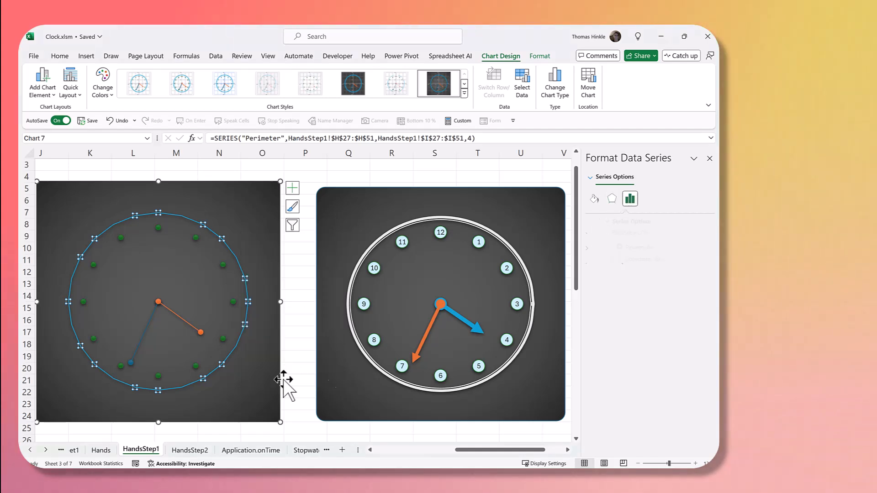
pyautogui.click(602, 199)
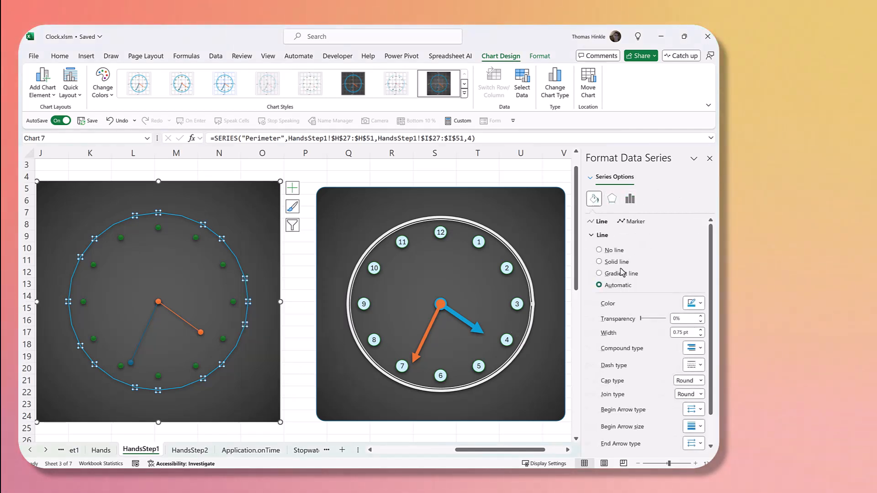
pyautogui.click(599, 263)
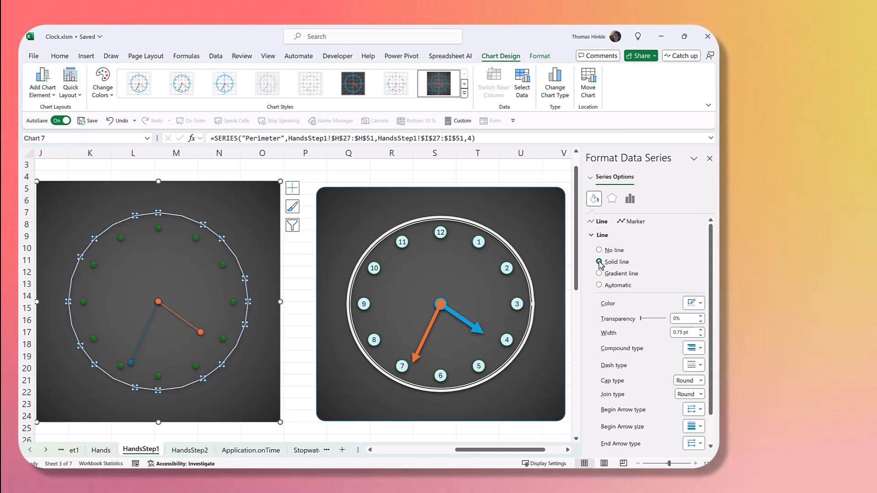
pyautogui.click(699, 305)
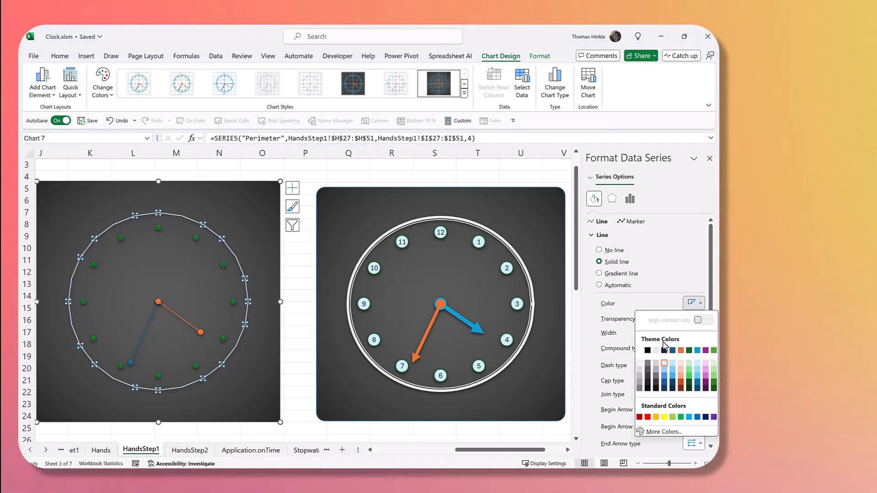
pyautogui.click(643, 362)
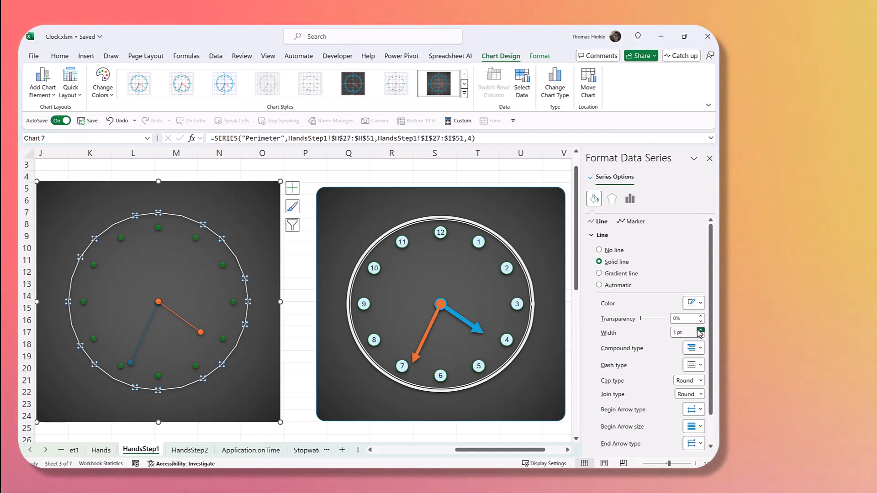
# Step: Set the perimeter line's width to 5 pt
pyautogui.click(700, 330)
pyautogui.click(700, 330)
pyautogui.click(700, 330)
pyautogui.click(700, 330)
pyautogui.click(700, 330)
pyautogui.click(700, 330)
pyautogui.click(700, 330)
pyautogui.click(700, 330)
pyautogui.click(700, 330)
pyautogui.click(700, 330)
# Step: Apply the thick-thin compound line type to the clock perimeter and turn on the smoothed line
pyautogui.click(697, 349)
pyautogui.click(694, 394)
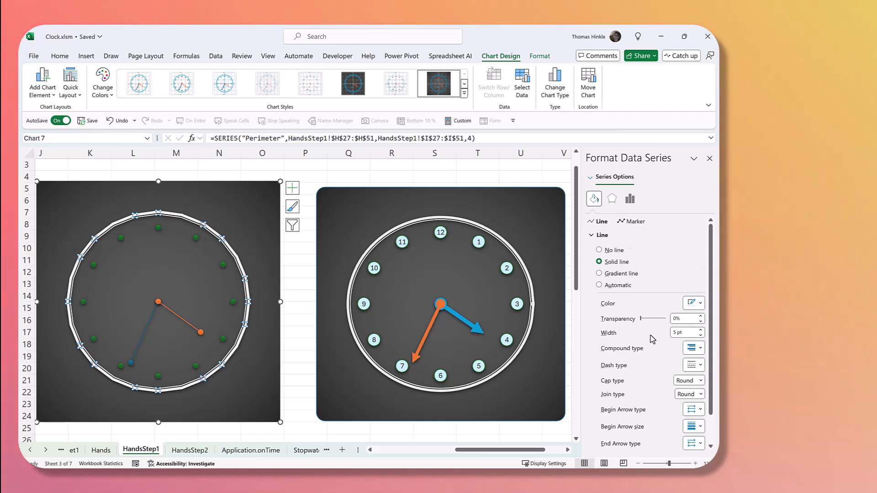
pyautogui.scroll(-1, 652, 338)
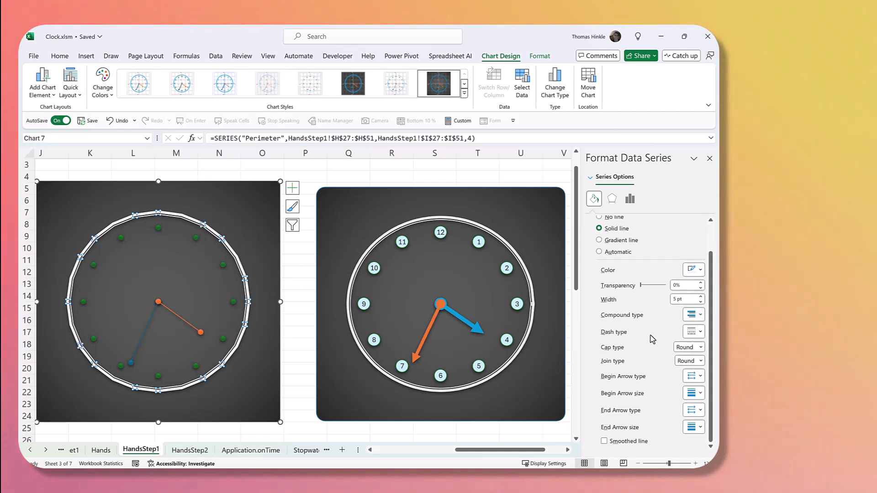
pyautogui.click(604, 441)
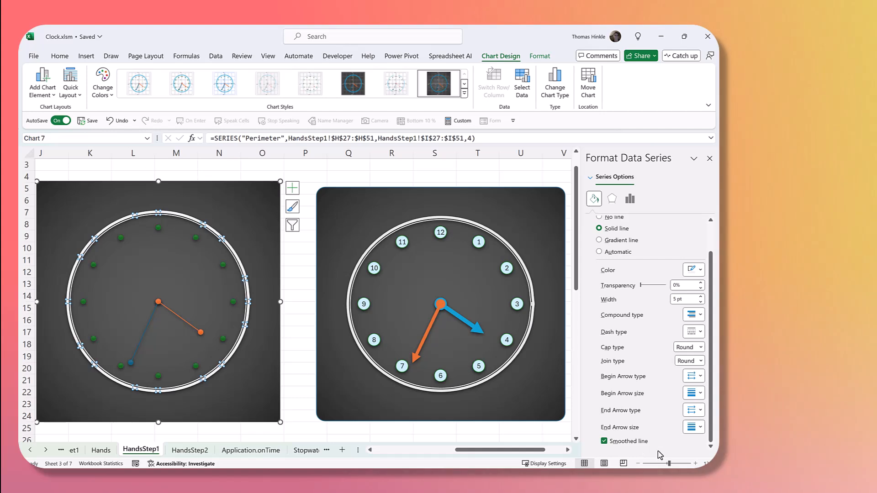
# Step: Set the ClockNumbers markers to built-in circles of size 15 and remove their border line
pyautogui.click(268, 282)
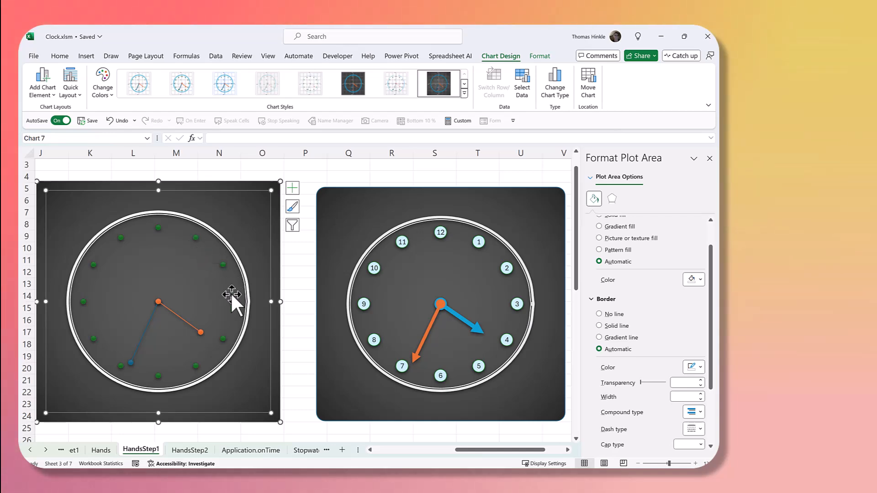
pyautogui.click(231, 300)
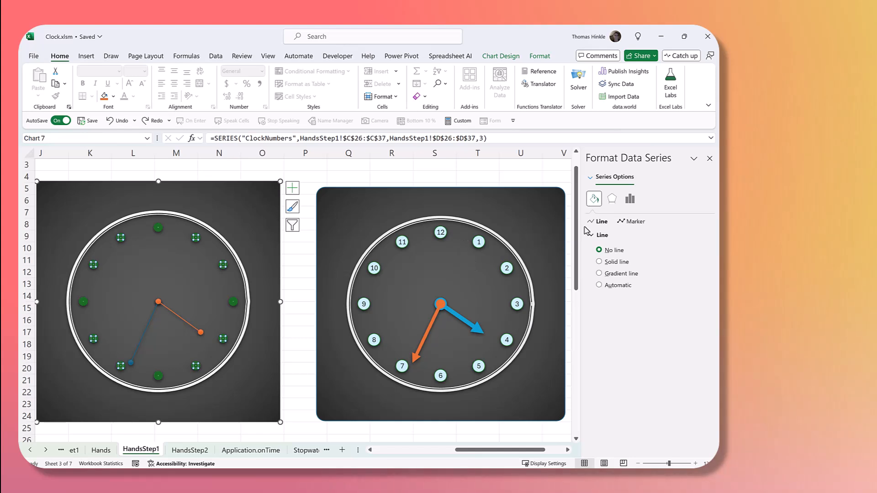
pyautogui.click(628, 223)
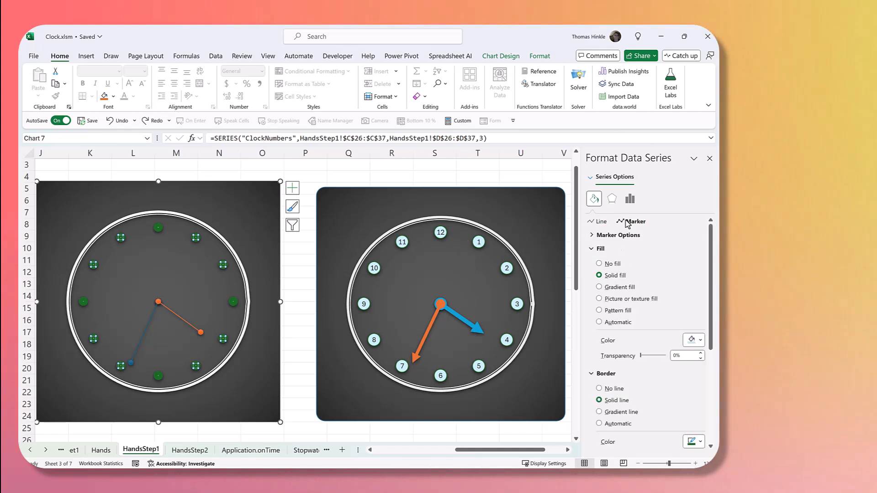
pyautogui.click(612, 235)
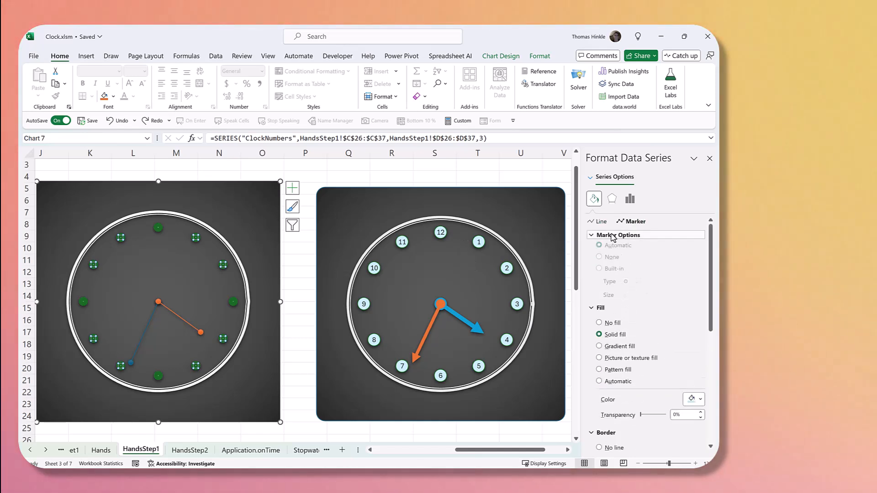
pyautogui.click(606, 274)
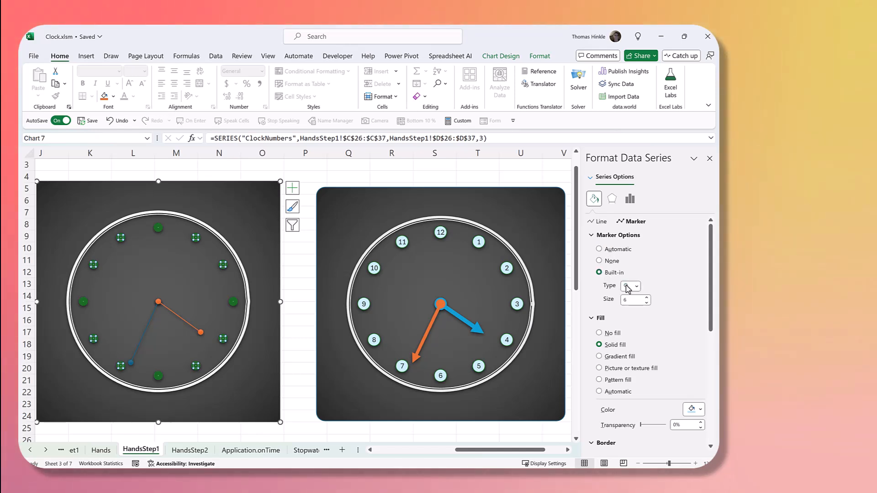
pyautogui.click(611, 302)
pyautogui.write('15')
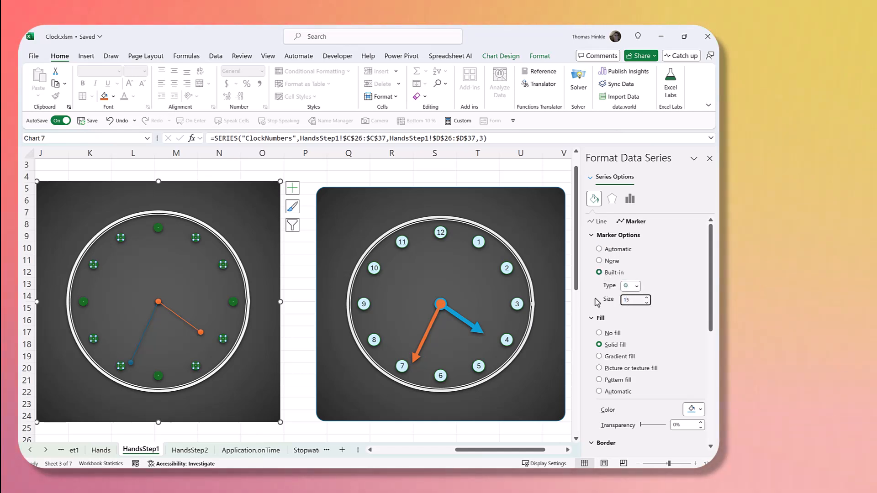
pyautogui.press('Tab')
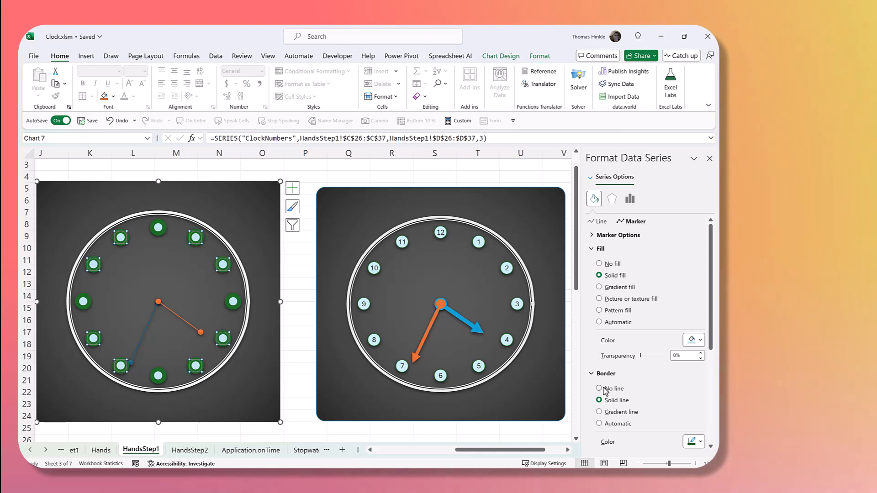
pyautogui.click(599, 388)
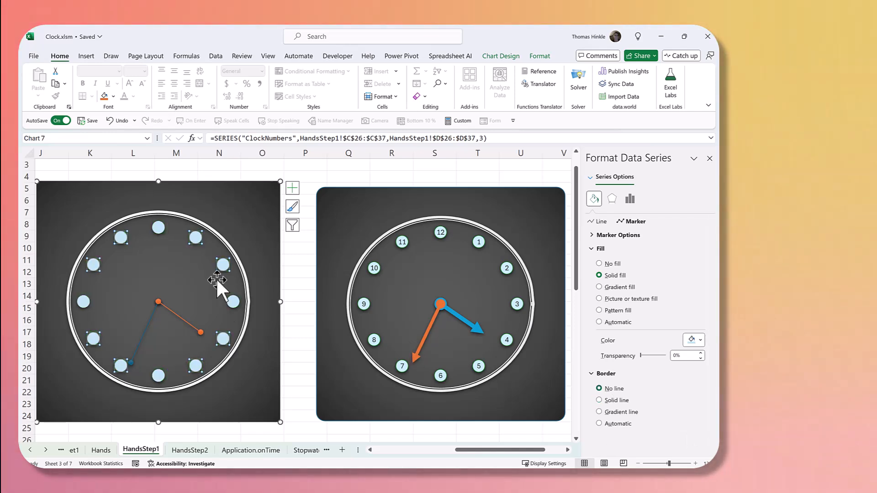
# Step: Add data labels to the ClockNumbers markers
pyautogui.click(186, 267)
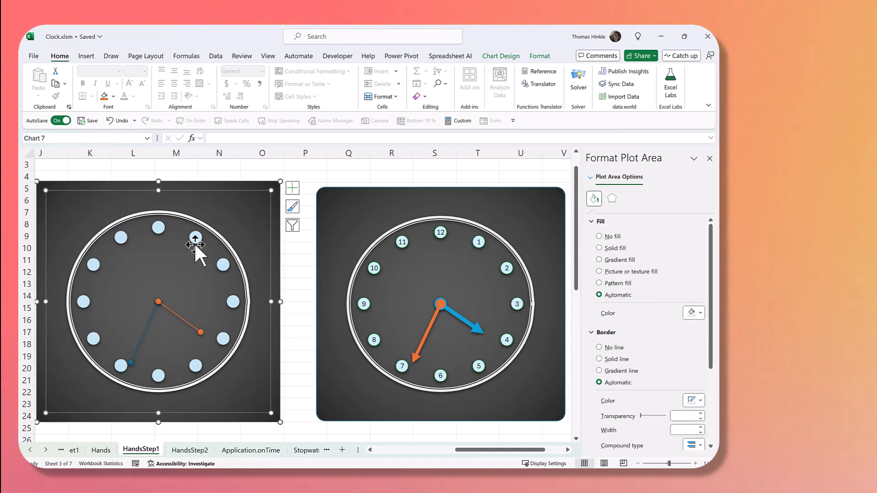
pyautogui.rightClick(196, 243)
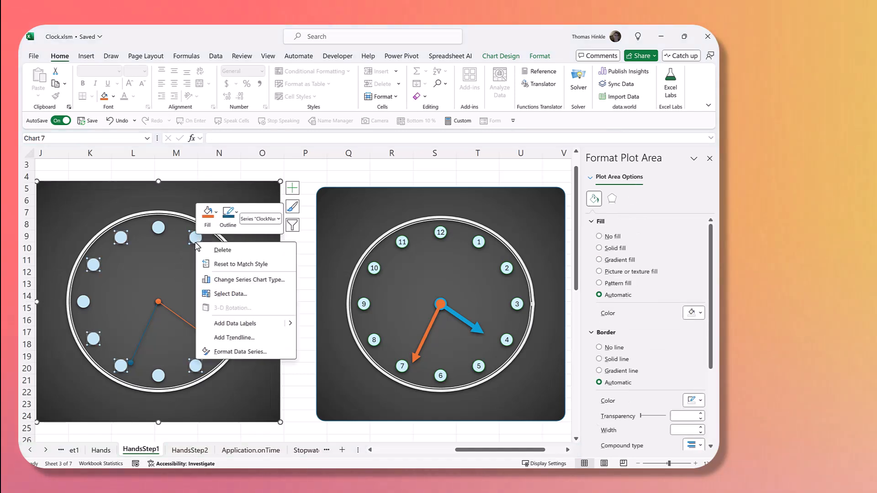
pyautogui.click(223, 323)
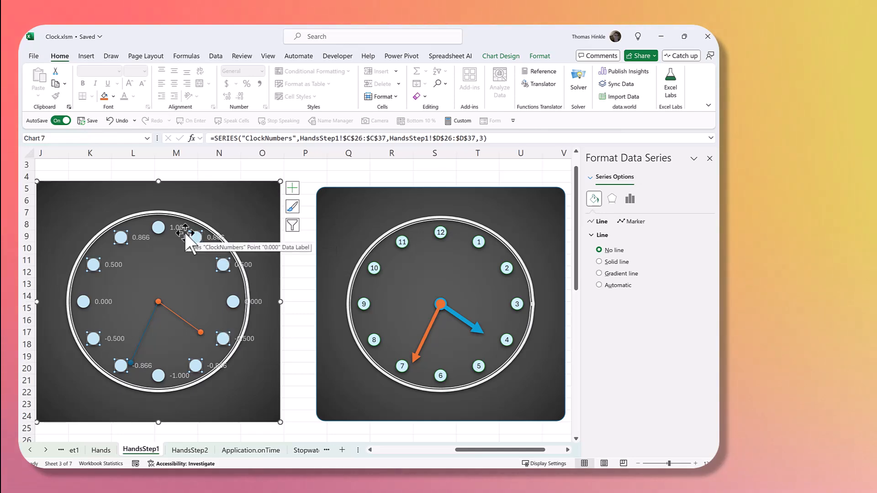
# Step: Take the ClockNumbers data labels from cells E26:E37 and turn off the Y value and leader lines
pyautogui.keyDown('ctrl'); pyautogui.scroll(-2, 220, 266); pyautogui.keyUp('ctrl')
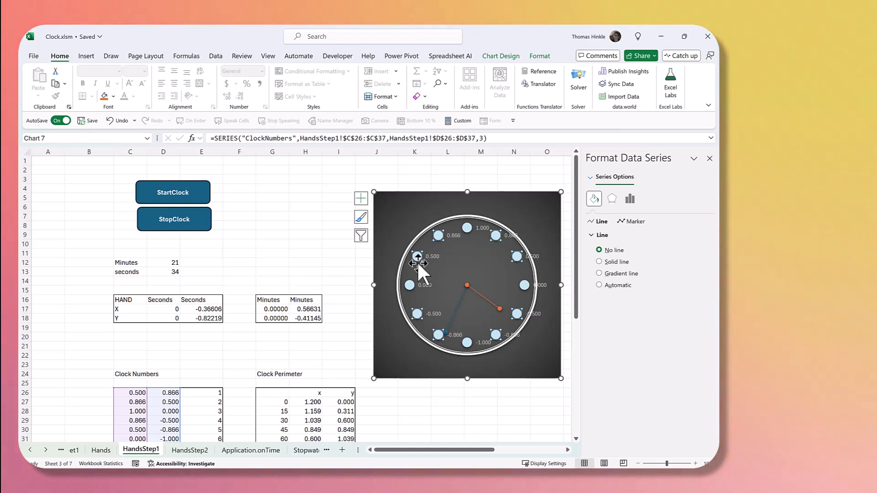
pyautogui.rightClick(428, 258)
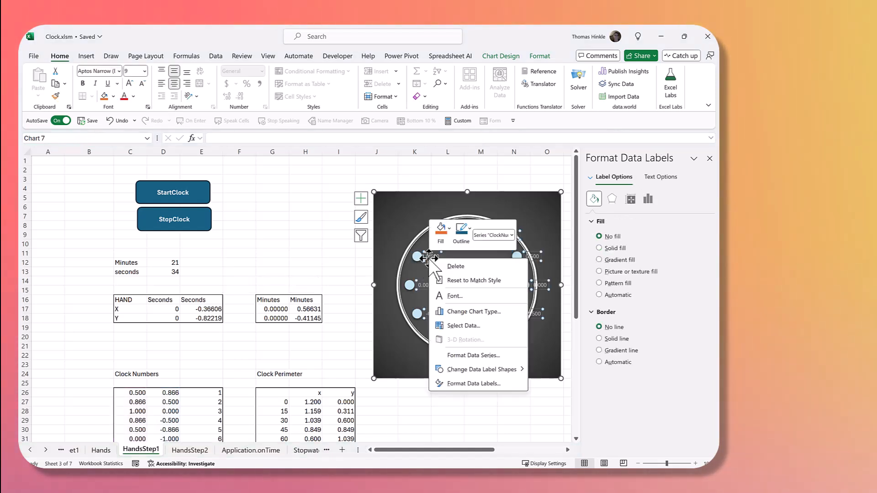
pyautogui.click(462, 383)
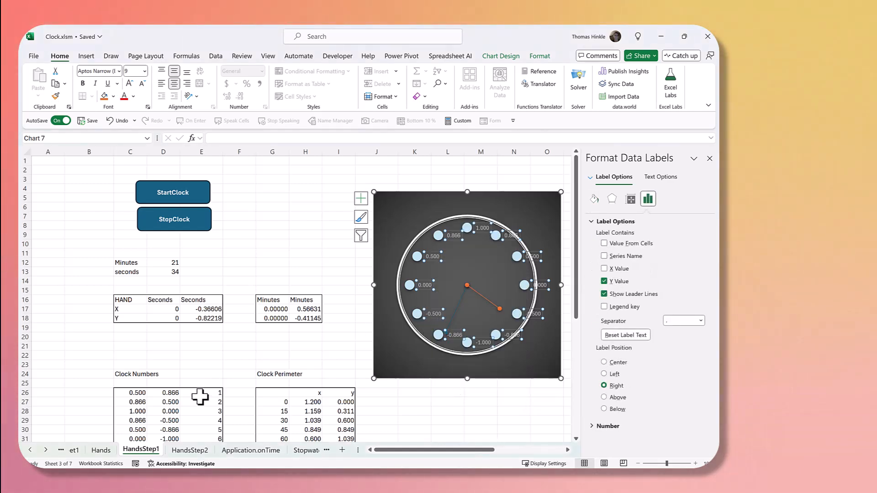
pyautogui.scroll(-1, 199, 396)
pyautogui.scroll(-2, 200, 396)
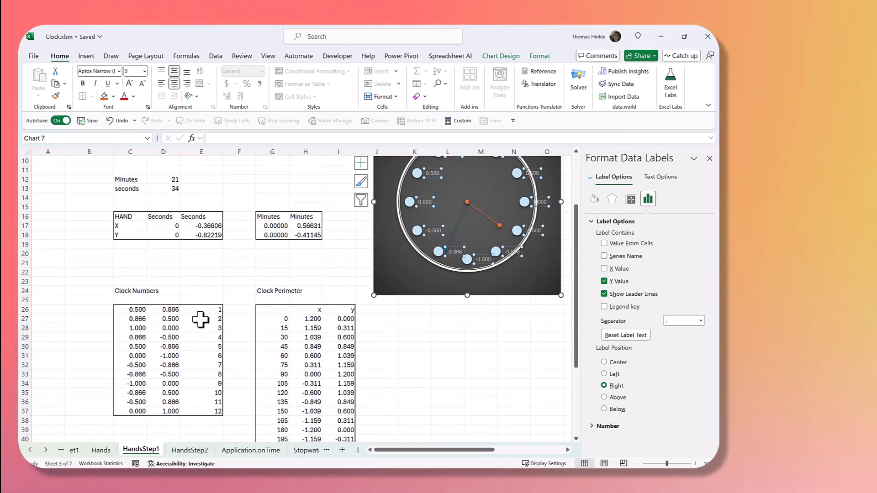
pyautogui.click(604, 244)
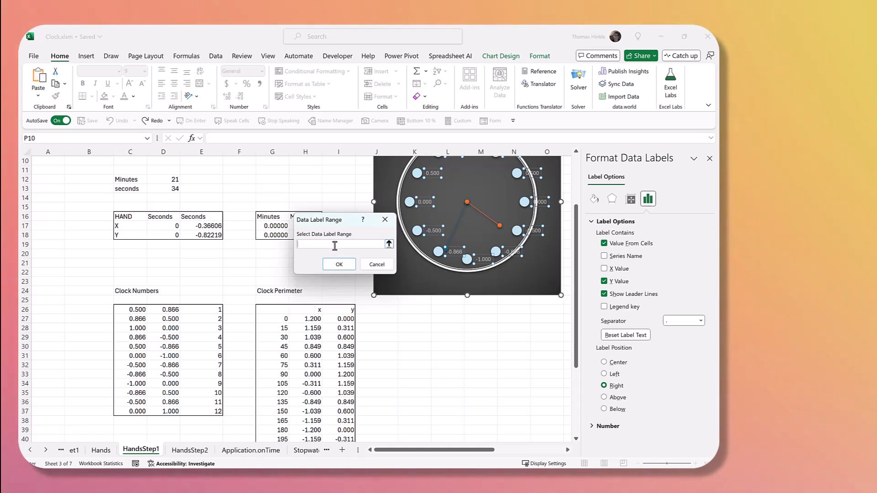
pyautogui.moveTo(215, 309); pyautogui.dragTo(203, 414)
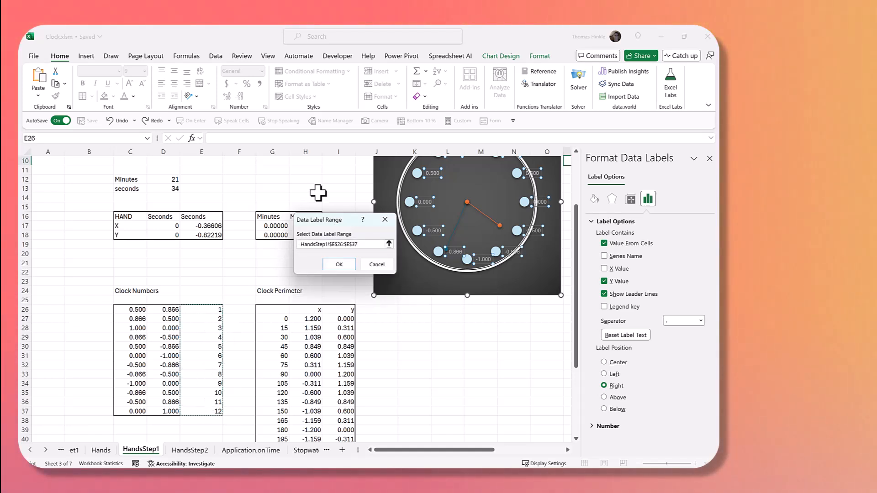
pyautogui.click(339, 265)
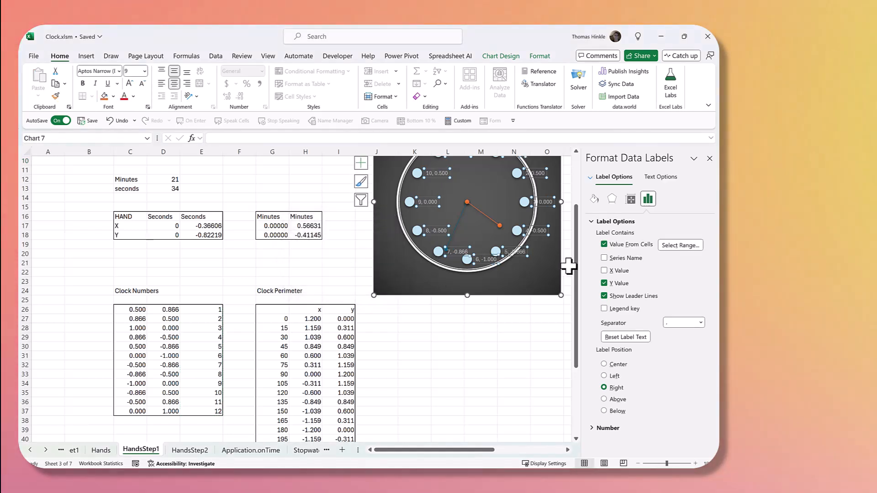
pyautogui.click(604, 283)
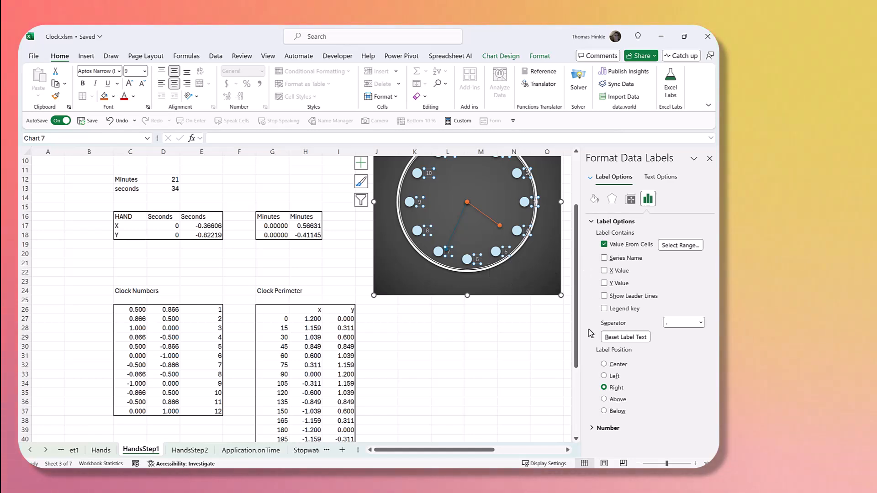
# Step: Center the number labels on their markers and set their text to a solid dark grey fill
pyautogui.click(604, 364)
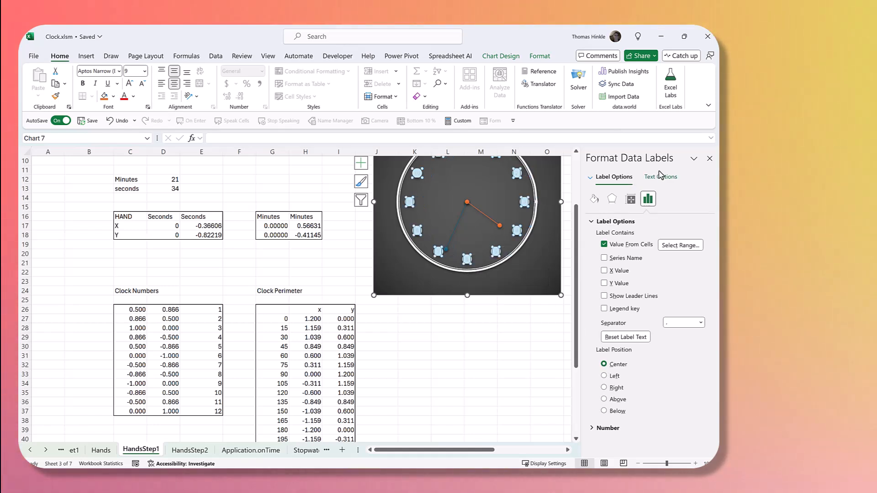
pyautogui.click(668, 178)
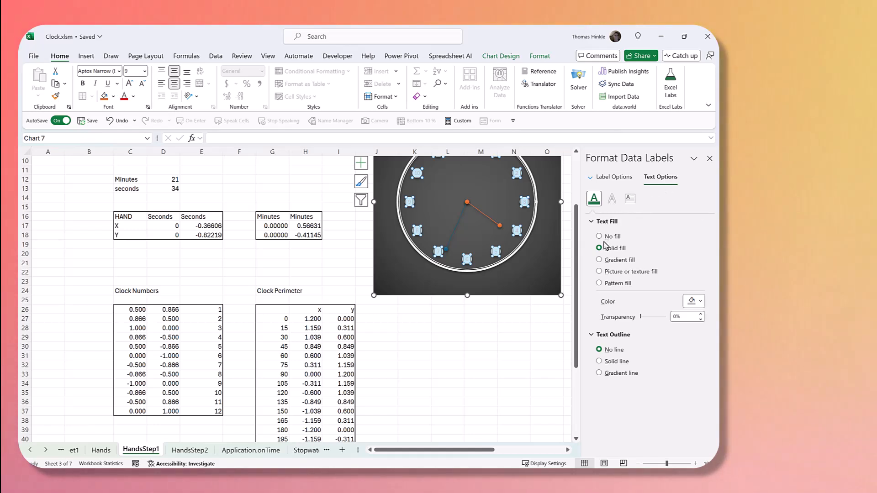
pyautogui.click(701, 303)
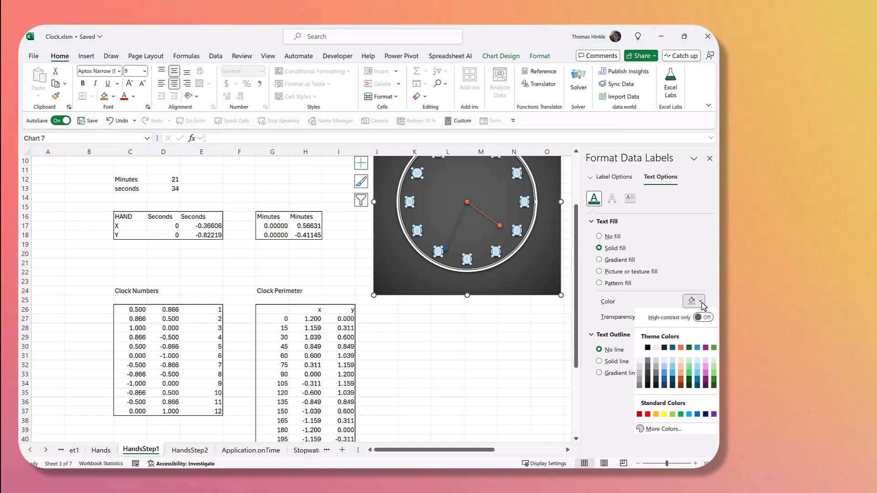
pyautogui.click(648, 366)
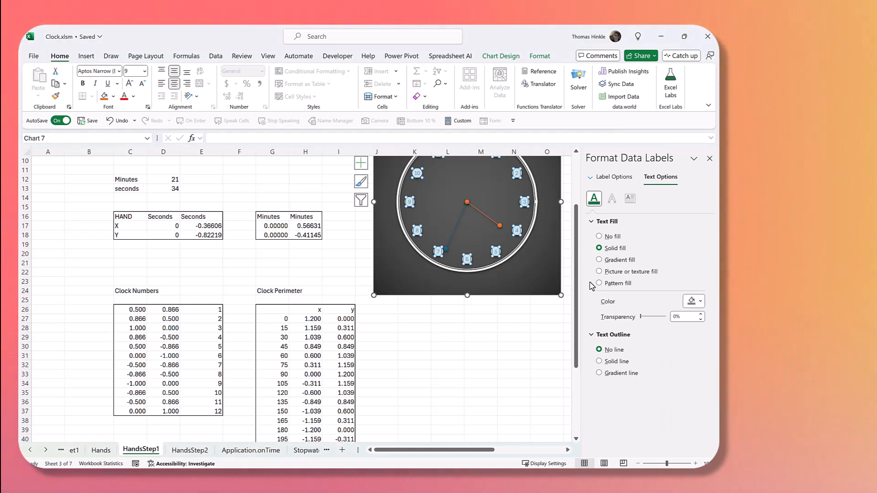
pyautogui.click(630, 198)
pyautogui.scroll(3, 402, 315)
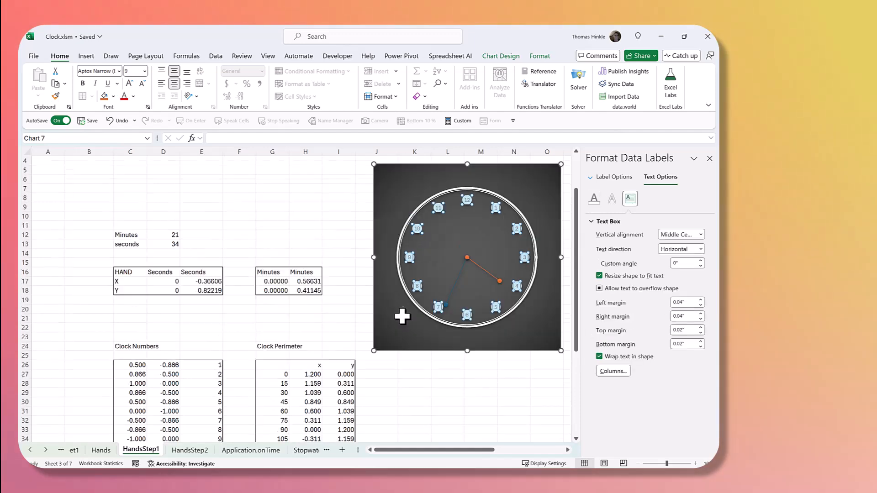
pyautogui.click(337, 261)
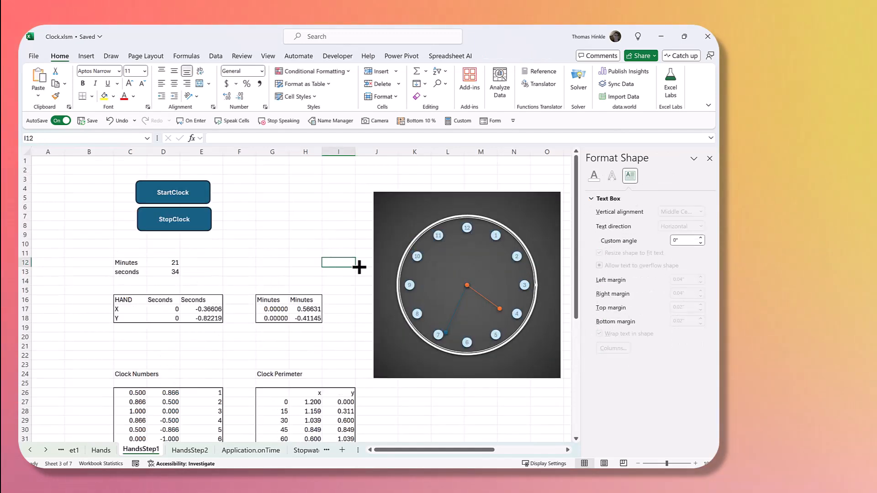
# Step: Format the Minutes hand on the unfinished clock chart as a solid light blue line 5 pt wide
pyautogui.keyDown('ctrl'); pyautogui.scroll(2, 365, 269); pyautogui.keyUp('ctrl')
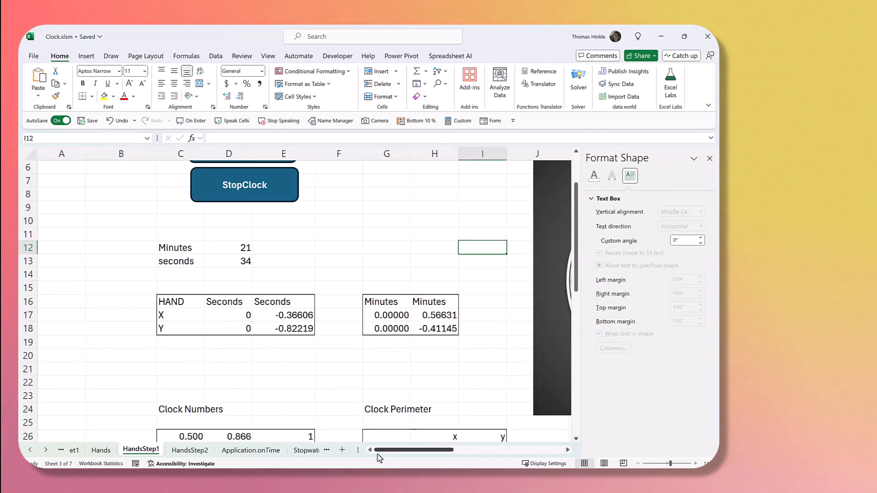
pyautogui.moveTo(389, 453); pyautogui.dragTo(475, 466)
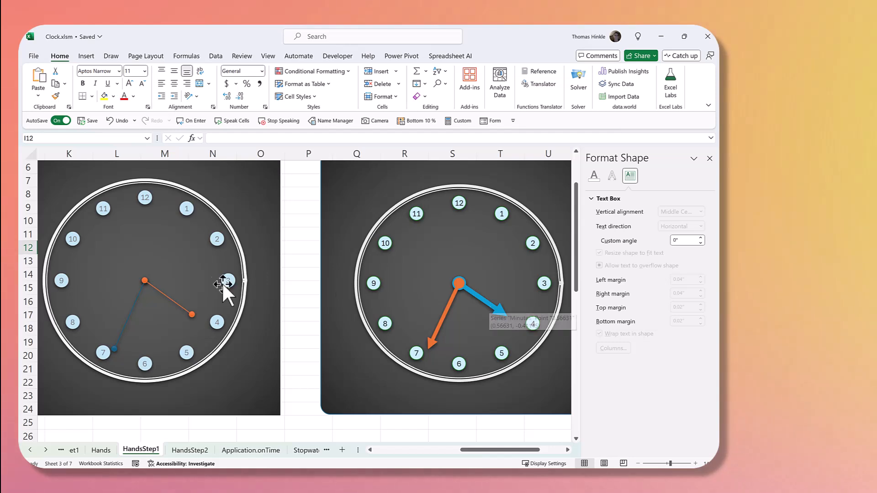
pyautogui.click(162, 297)
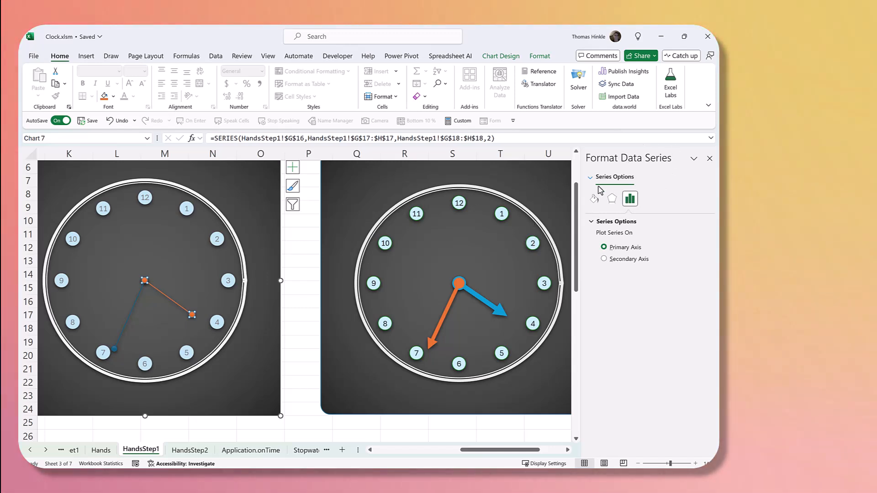
pyautogui.click(595, 201)
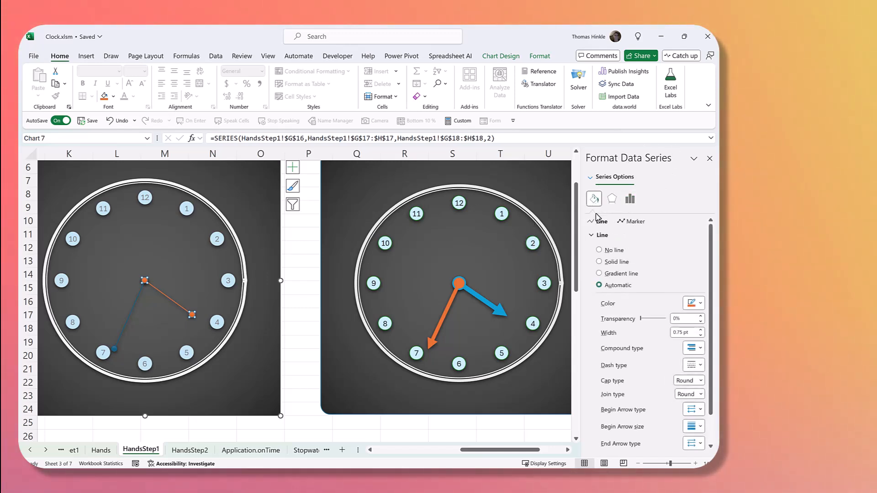
pyautogui.click(600, 262)
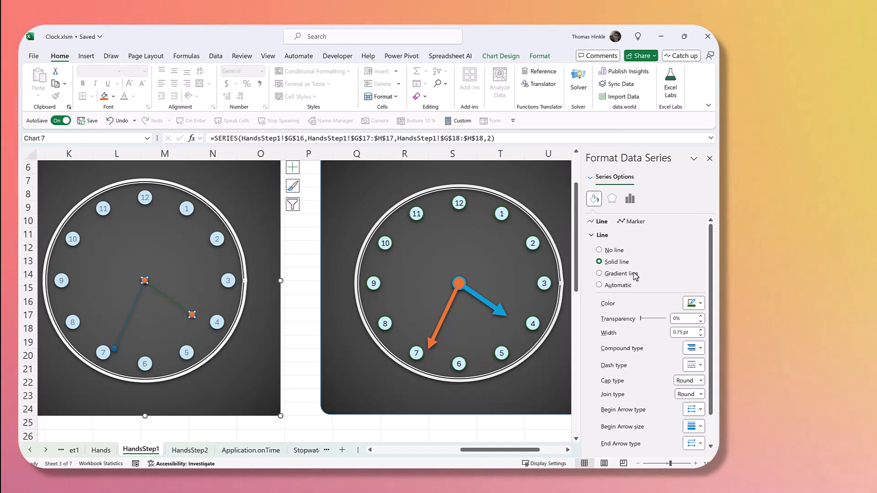
pyautogui.click(699, 304)
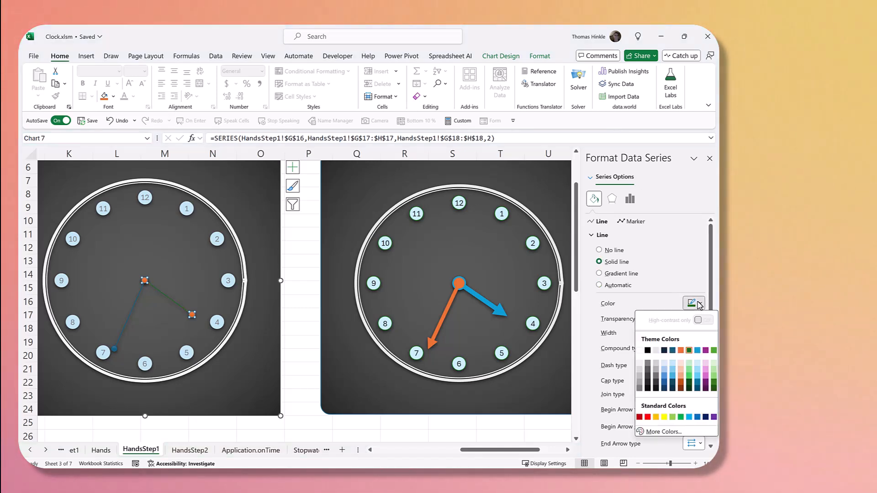
pyautogui.click(697, 351)
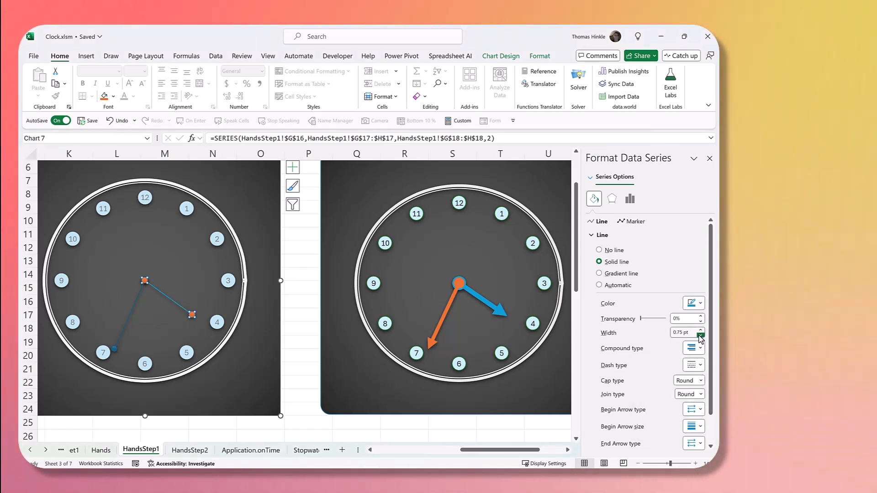
pyautogui.click(701, 330)
pyautogui.click(700, 330)
pyautogui.click(700, 330)
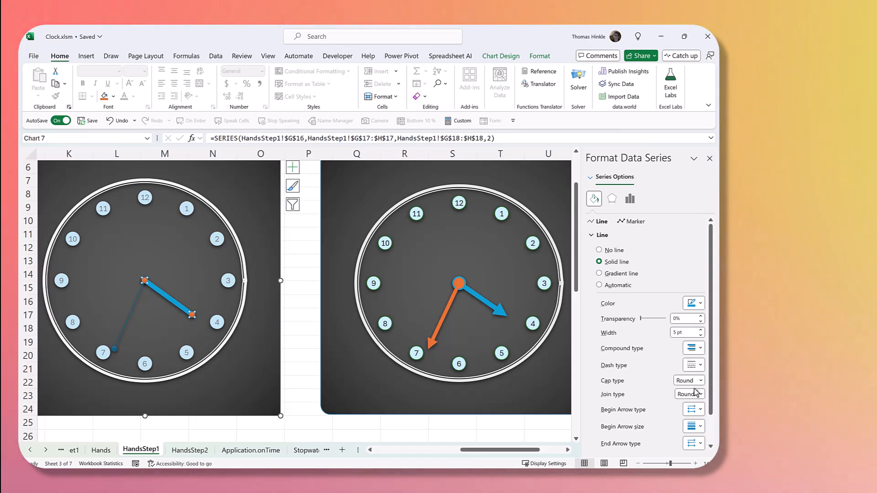
# Step: Give the Minutes hand an oval begin arrow and a solid arrowhead at its end, and set its markers to no fill
pyautogui.scroll(-1, 695, 392)
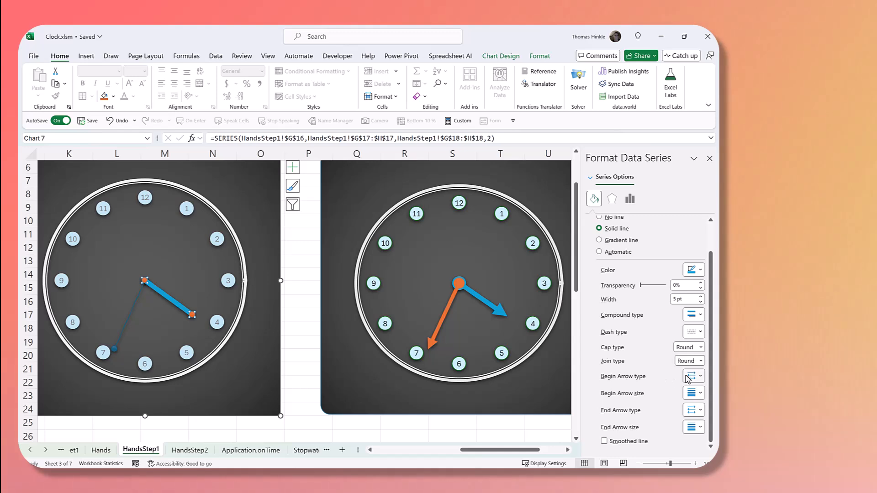
pyautogui.click(689, 377)
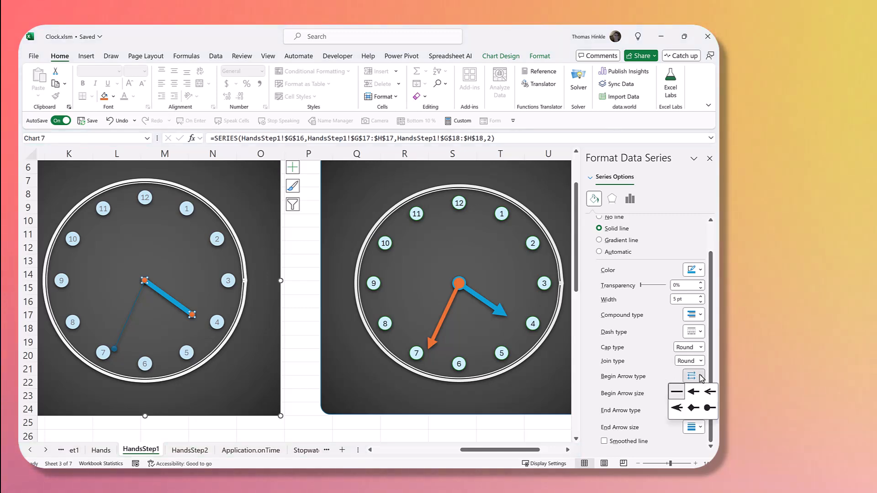
pyautogui.click(709, 408)
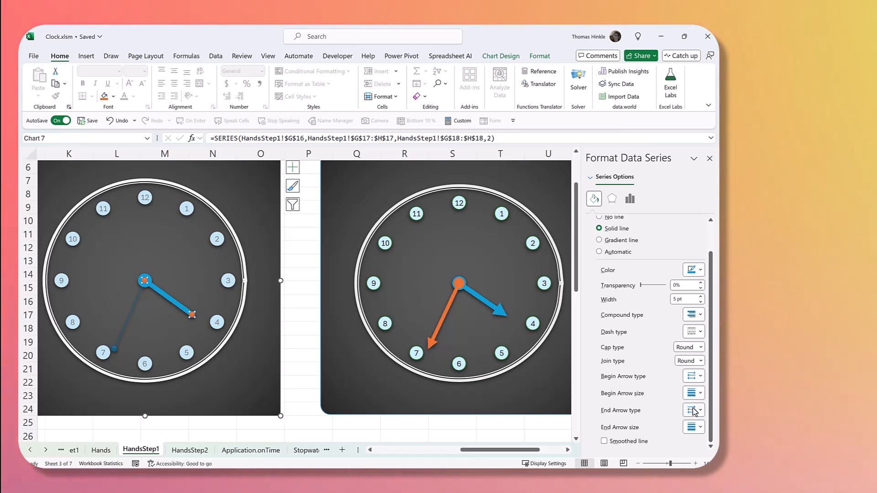
pyautogui.click(689, 410)
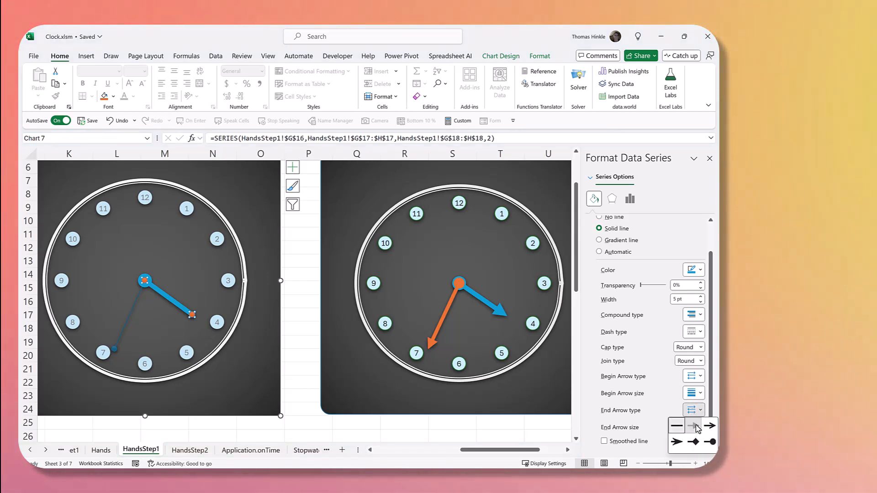
pyautogui.click(693, 426)
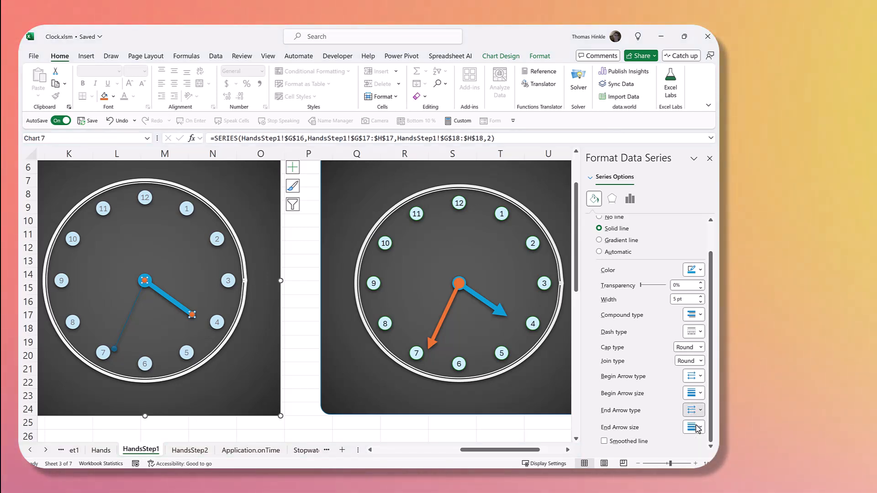
pyautogui.click(599, 264)
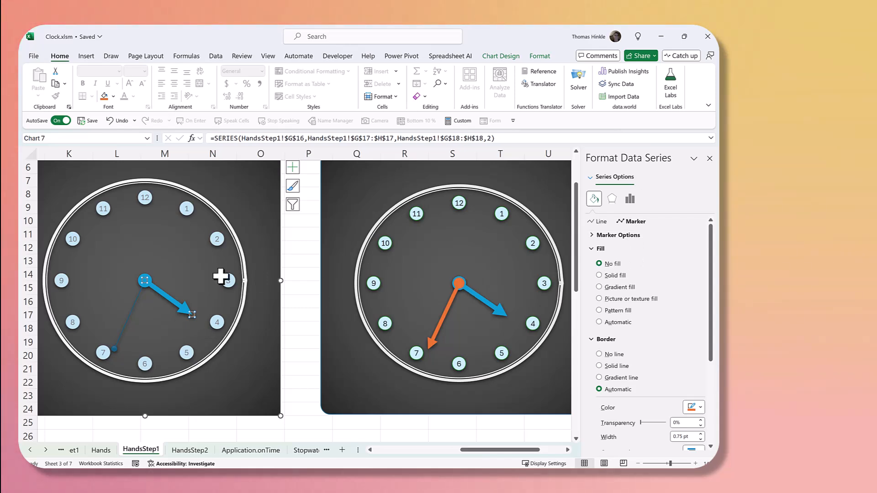
# Step: Set the markers of the Seconds hand to no fill
pyautogui.click(130, 306)
pyautogui.click(130, 309)
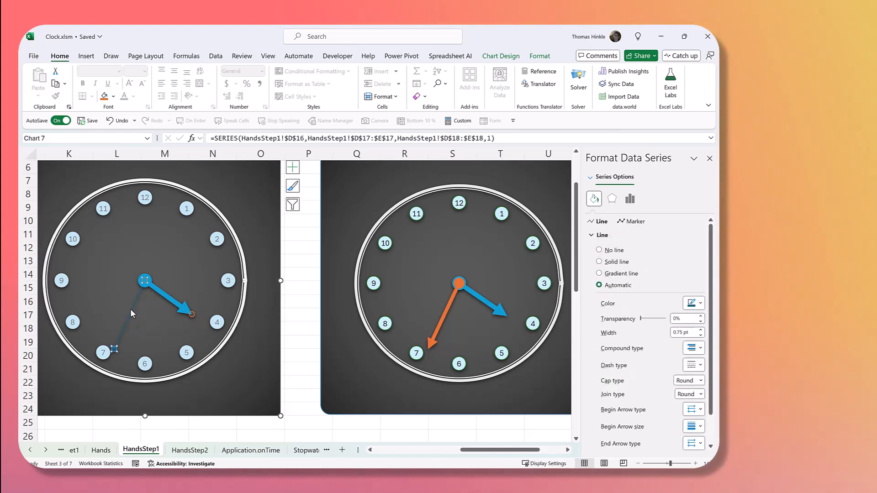
pyautogui.click(635, 222)
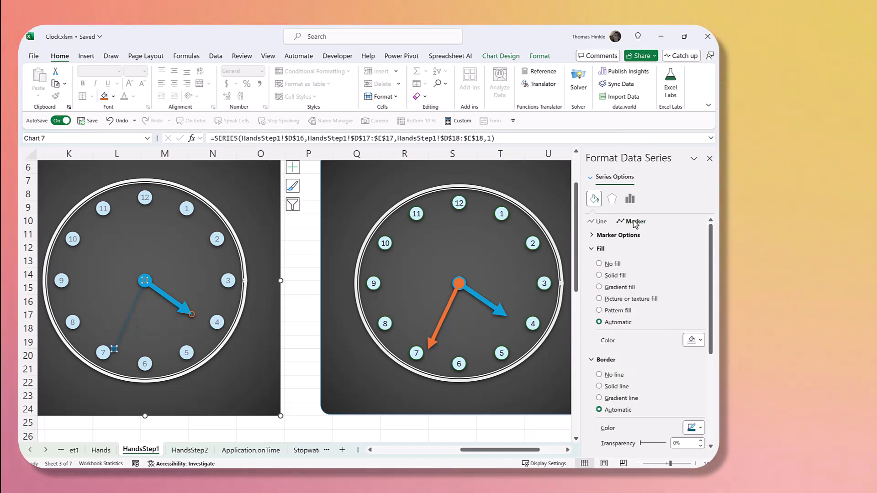
pyautogui.click(612, 235)
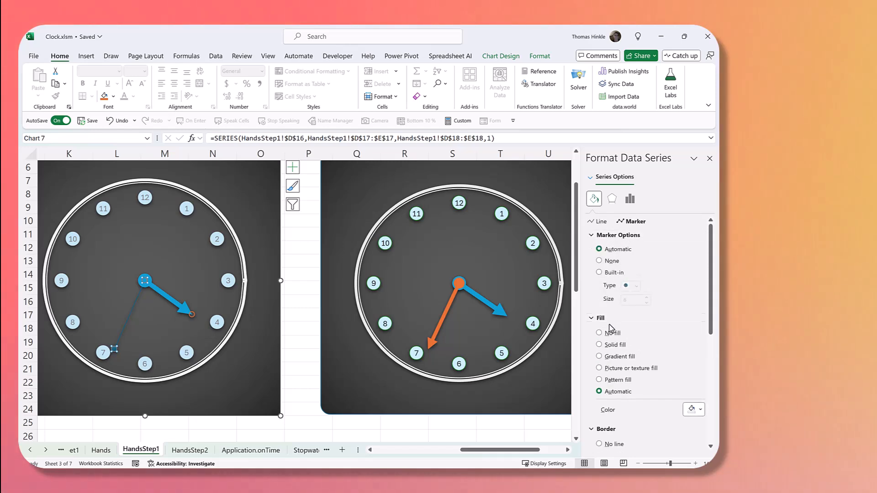
pyautogui.click(599, 334)
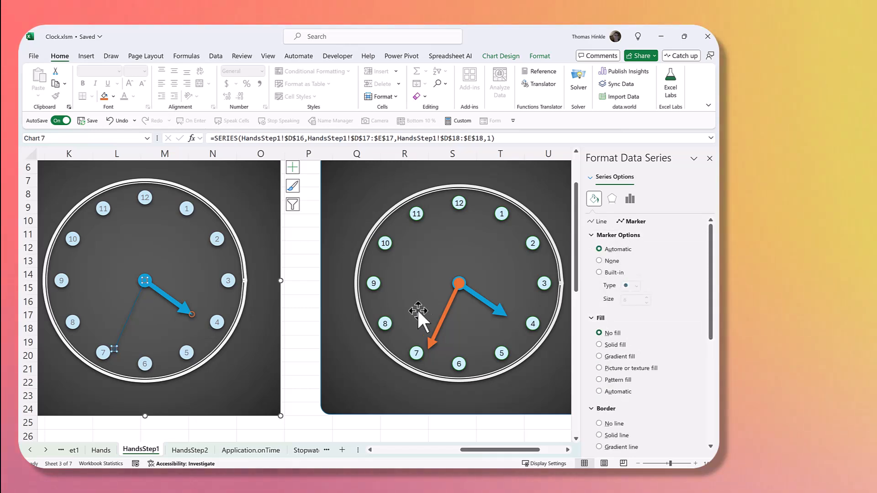
# Step: Format the Seconds hand as a solid orange line 5 pt wide
pyautogui.click(603, 223)
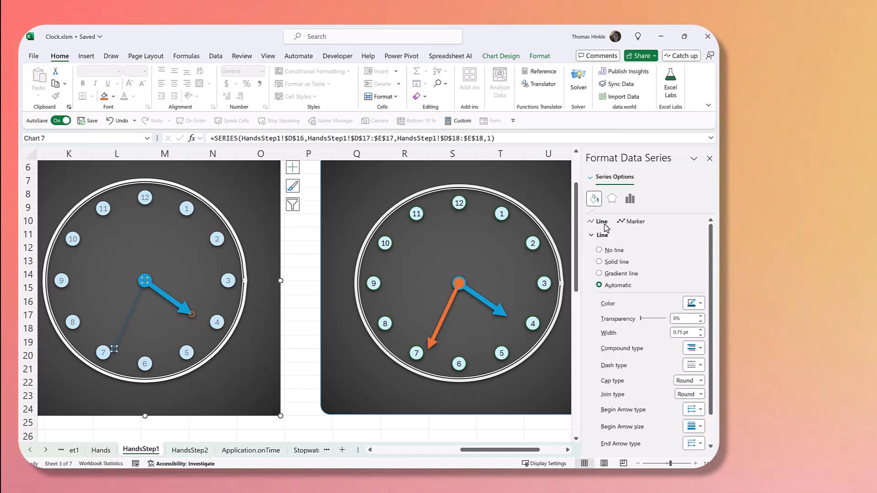
pyautogui.click(700, 304)
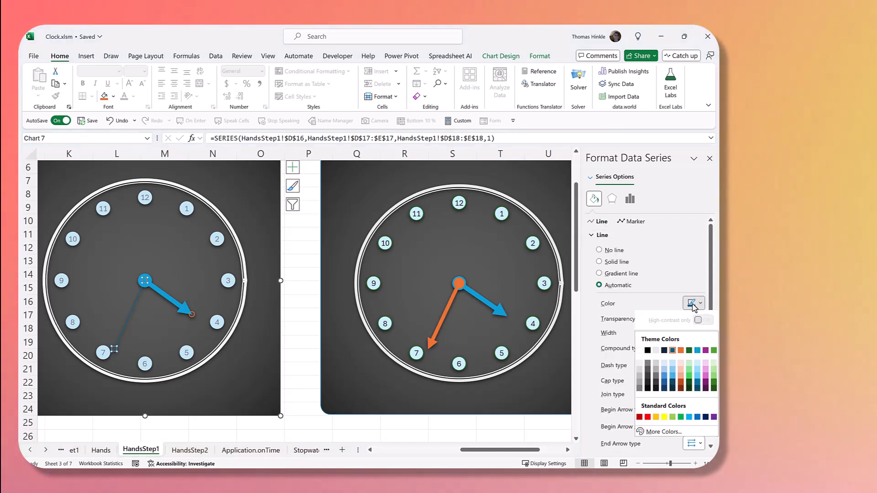
pyautogui.click(681, 350)
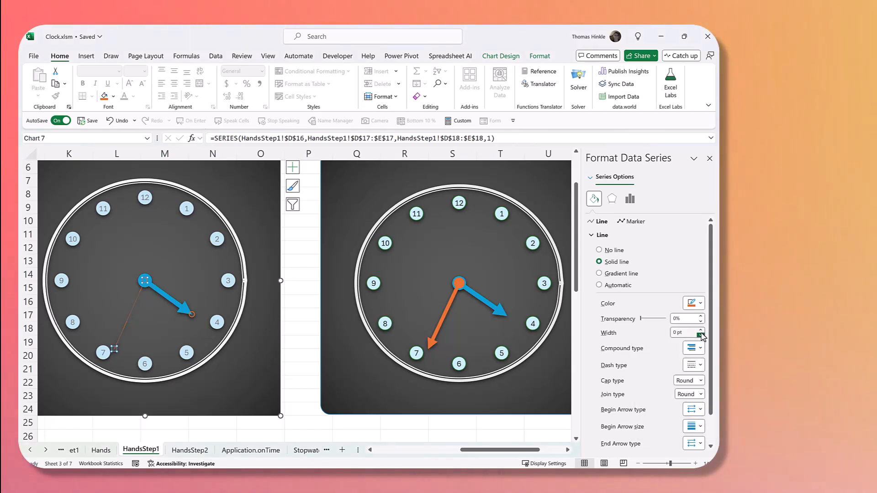
pyautogui.click(700, 330)
pyautogui.click(700, 331)
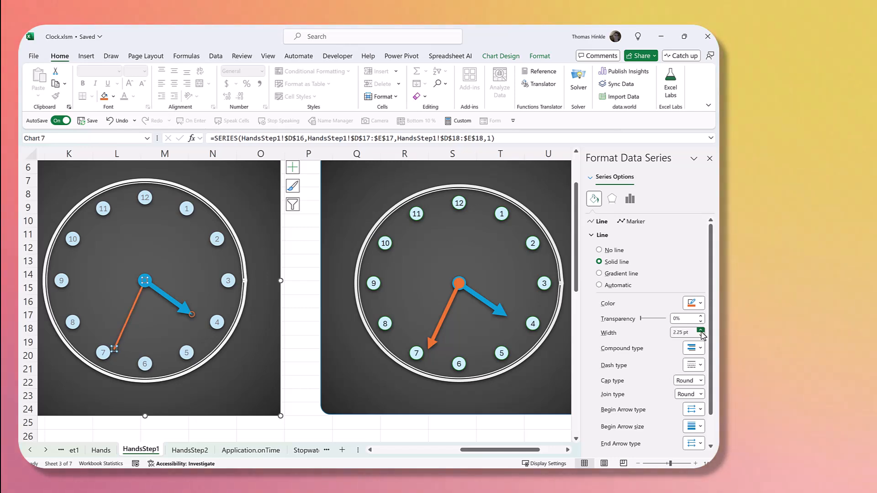
pyautogui.click(700, 330)
pyautogui.click(700, 331)
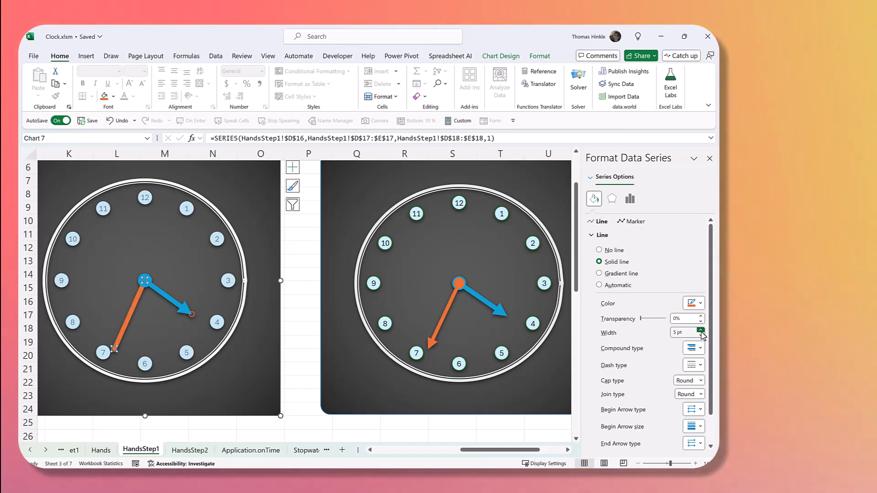
pyautogui.click(700, 335)
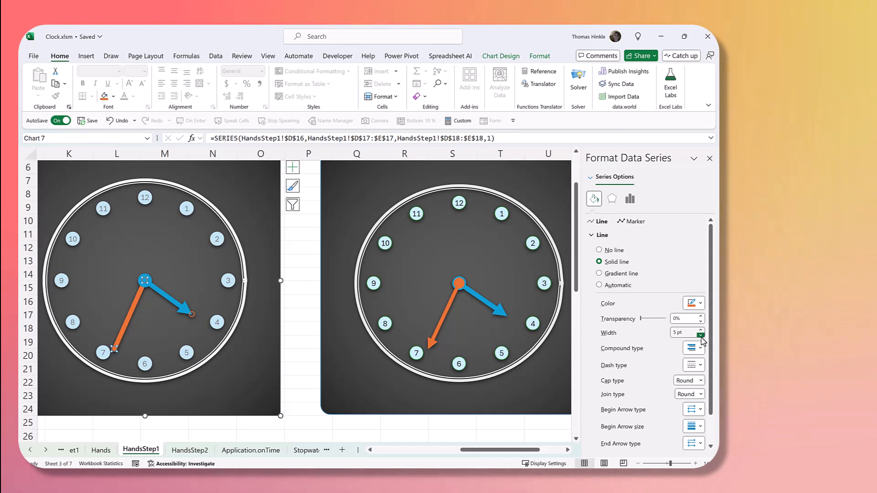
# Step: Give the Seconds hand an oval begin arrow and a solid arrowhead at its end, and deselect the chart
pyautogui.scroll(-1, 699, 386)
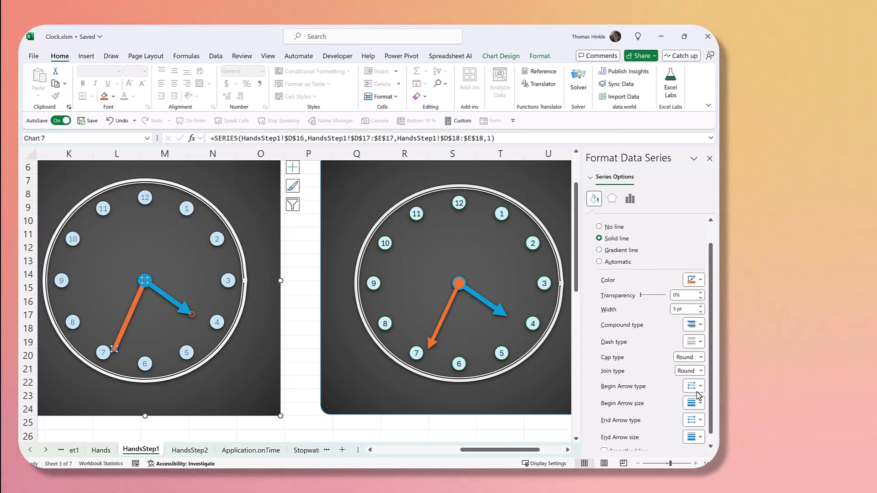
pyautogui.click(694, 385)
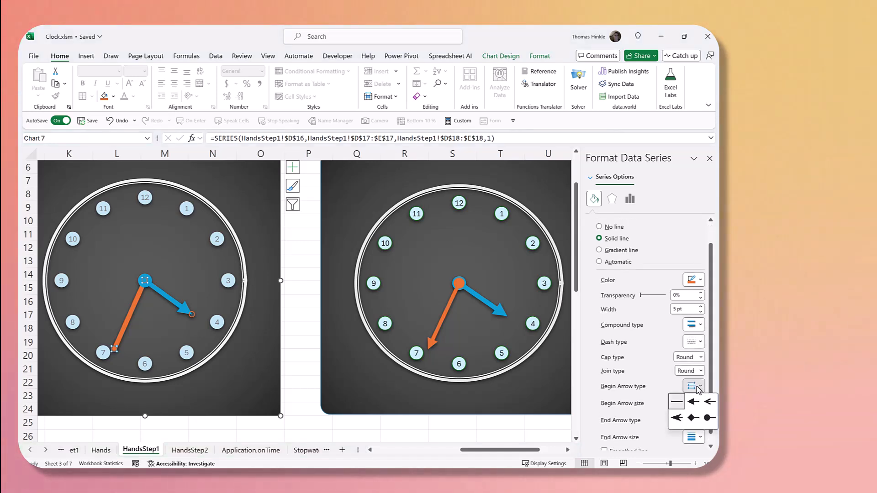
pyautogui.click(709, 419)
pyautogui.click(697, 420)
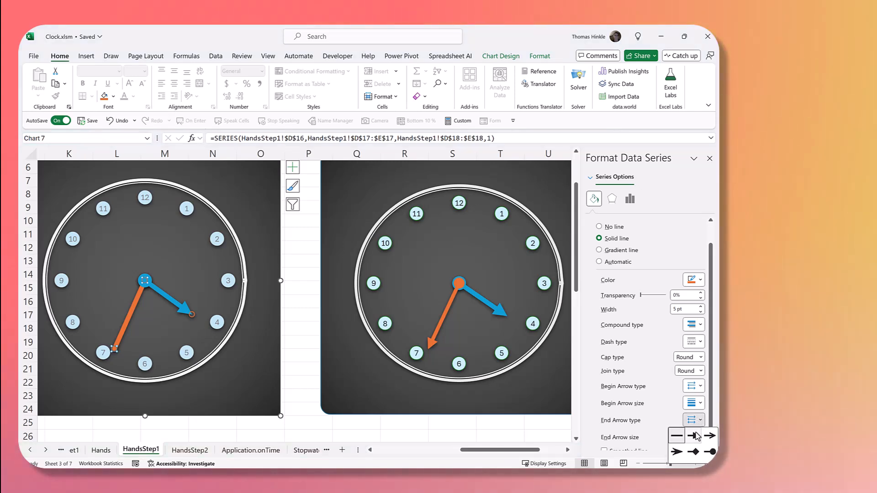
pyautogui.click(695, 435)
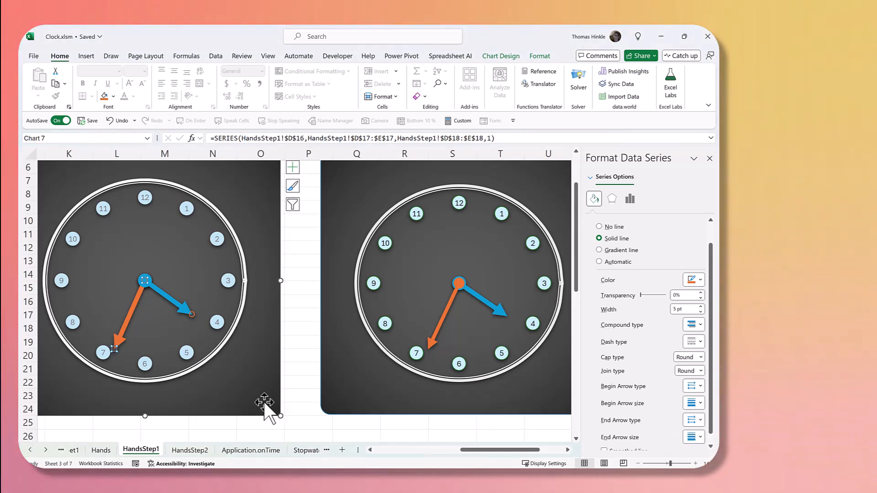
pyautogui.click(292, 382)
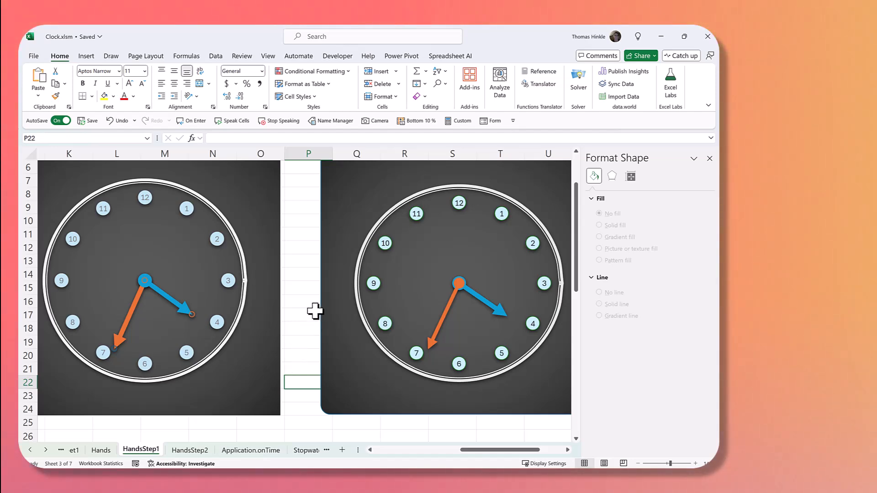
pyautogui.keyDown('ctrl'); pyautogui.scroll(-1, 315, 311); pyautogui.keyUp('ctrl')
pyautogui.scroll(-1, 246, 306)
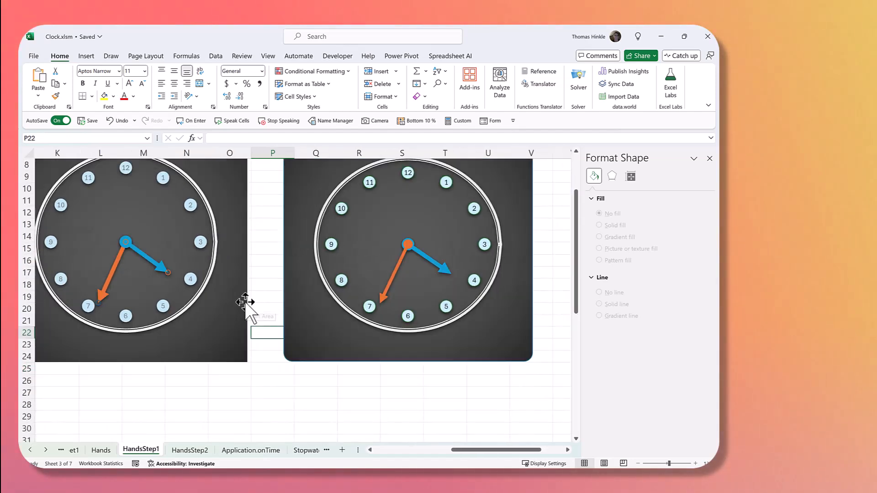
pyautogui.keyDown('ctrl'); pyautogui.scroll(1, 245, 302); pyautogui.keyUp('ctrl')
pyautogui.scroll(-1, 245, 302)
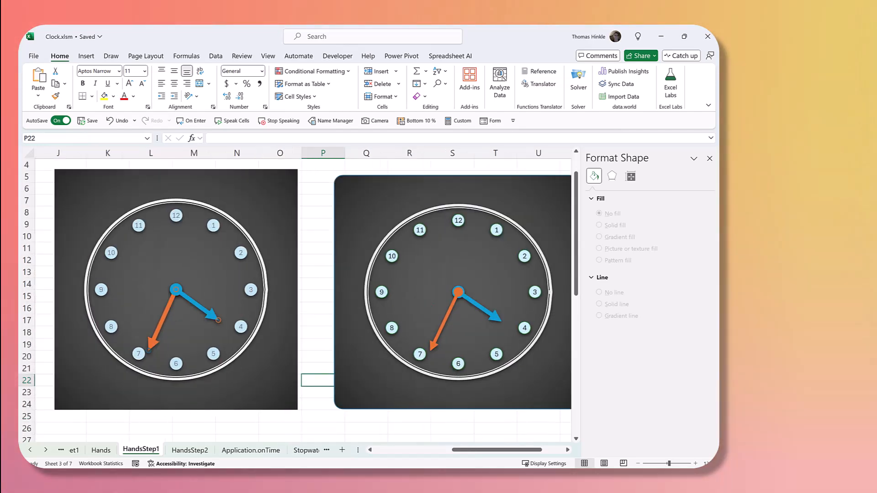